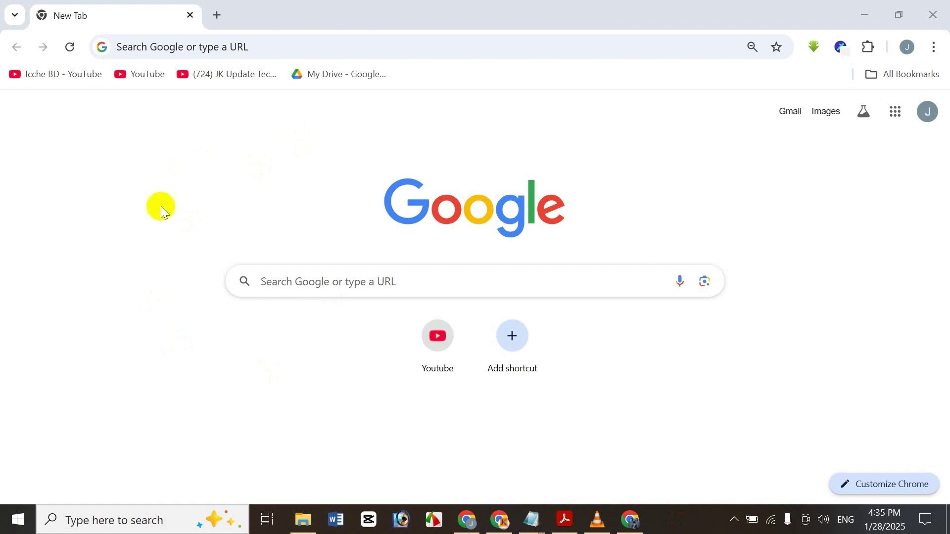
# - Load the hbonline.xyz admin page from the address bar suggestion
pyautogui.click(293, 40)
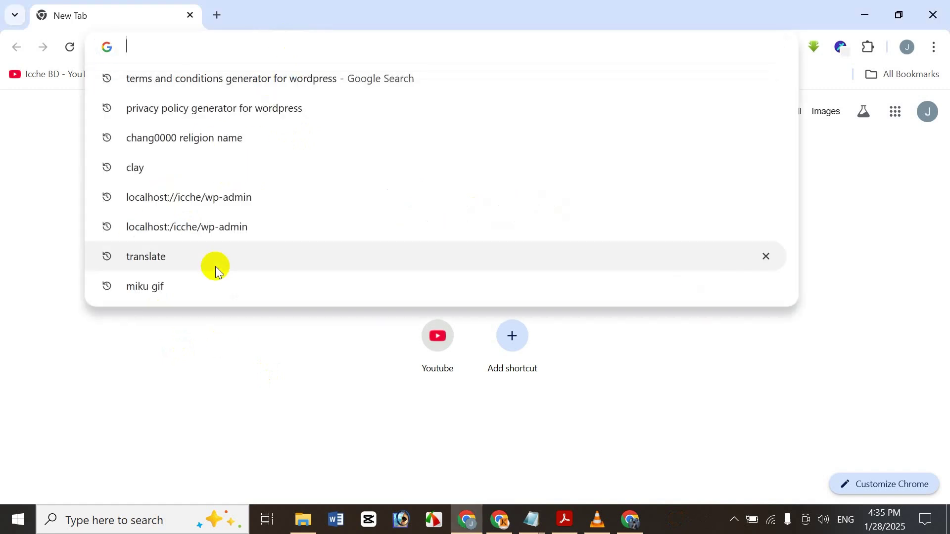
pyautogui.write('h')
pyautogui.press('Right')
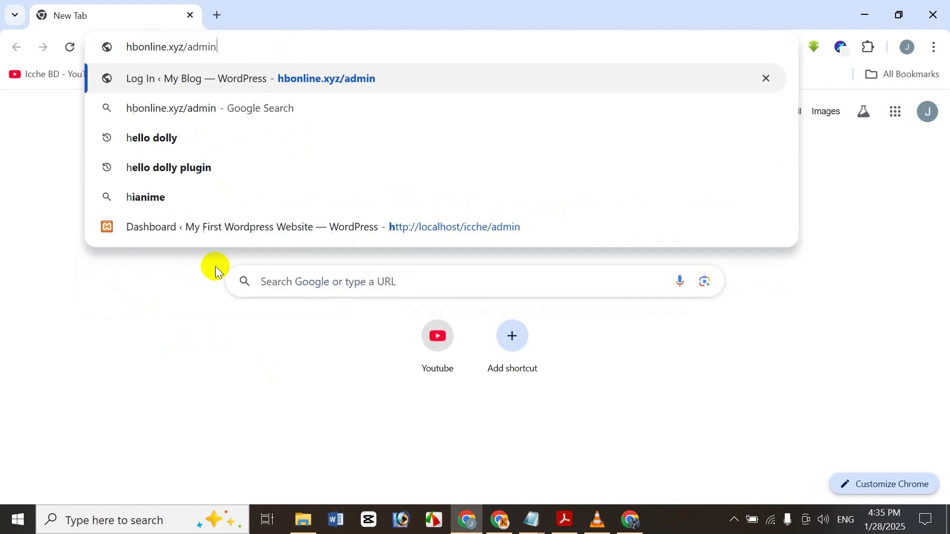
pyautogui.press('Return')
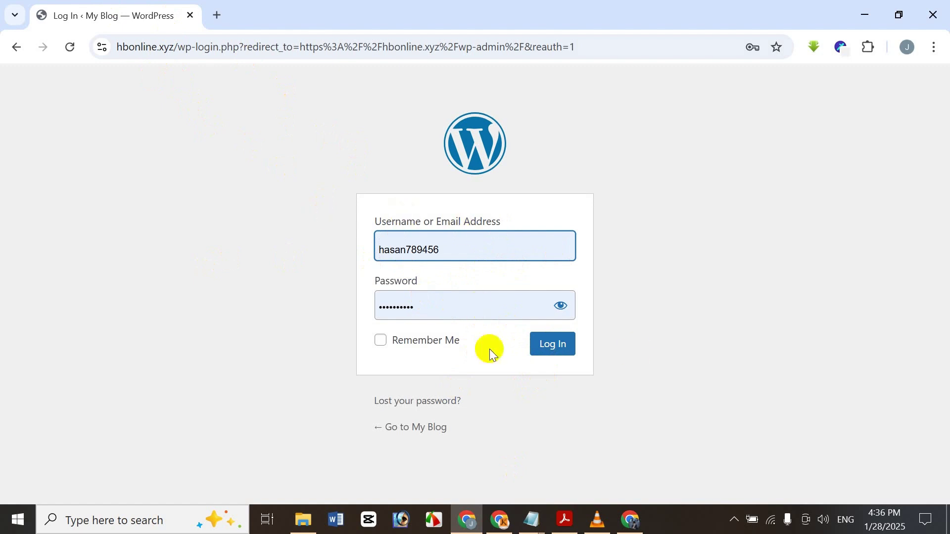
# - Replace the WordPress login tab with a new blank tab
pyautogui.click(213, 11)
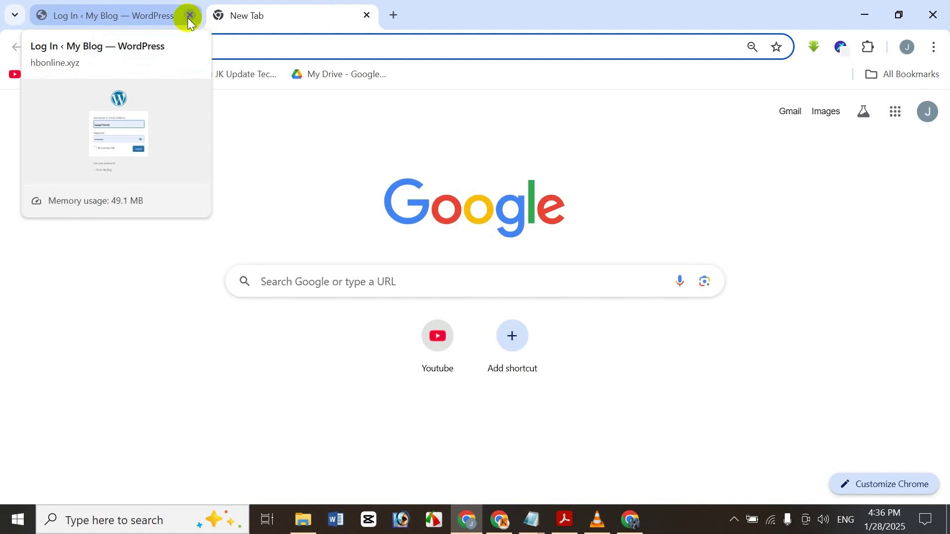
pyautogui.click(190, 15)
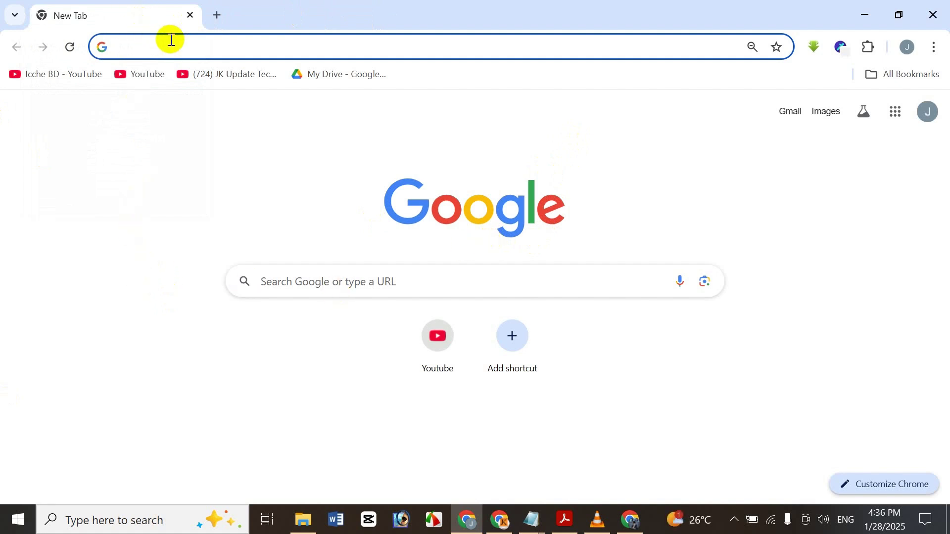
pyautogui.click(175, 246)
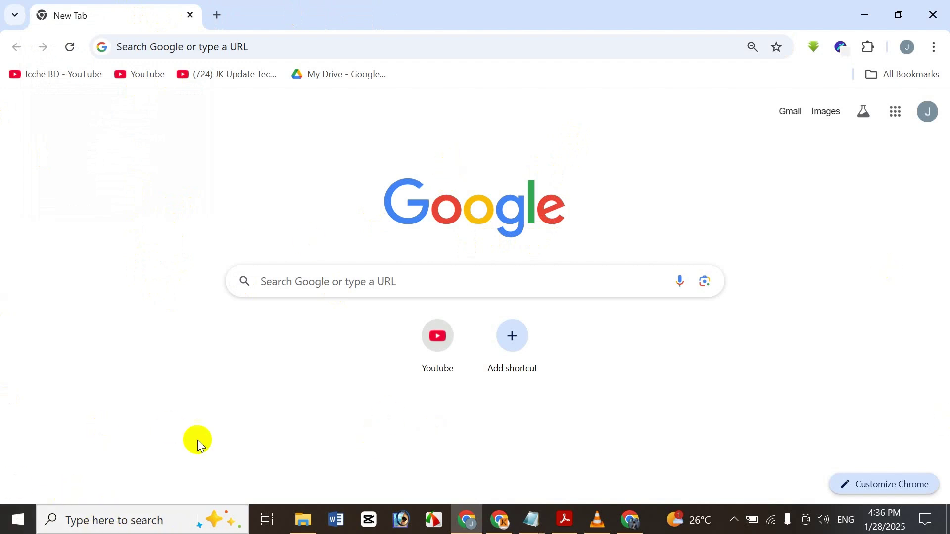
# - Launch XAMPP Control Panel, start Apache and MySQL, and minimize the panel
pyautogui.click(218, 529)
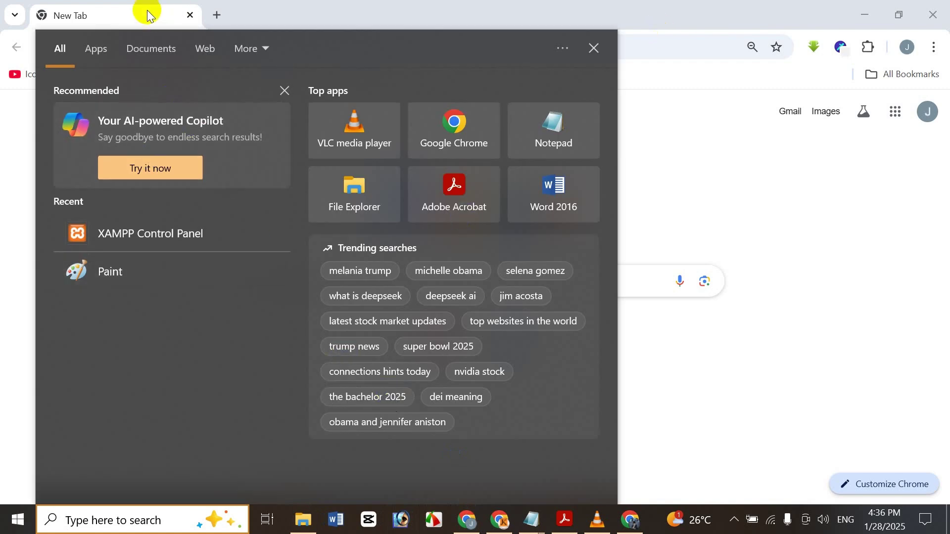
pyautogui.write('xampp')
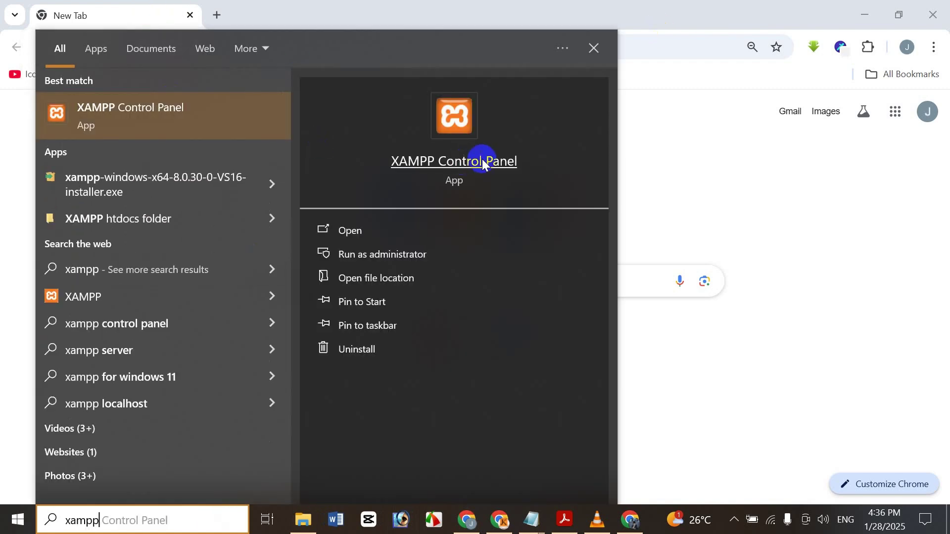
pyautogui.click(465, 162)
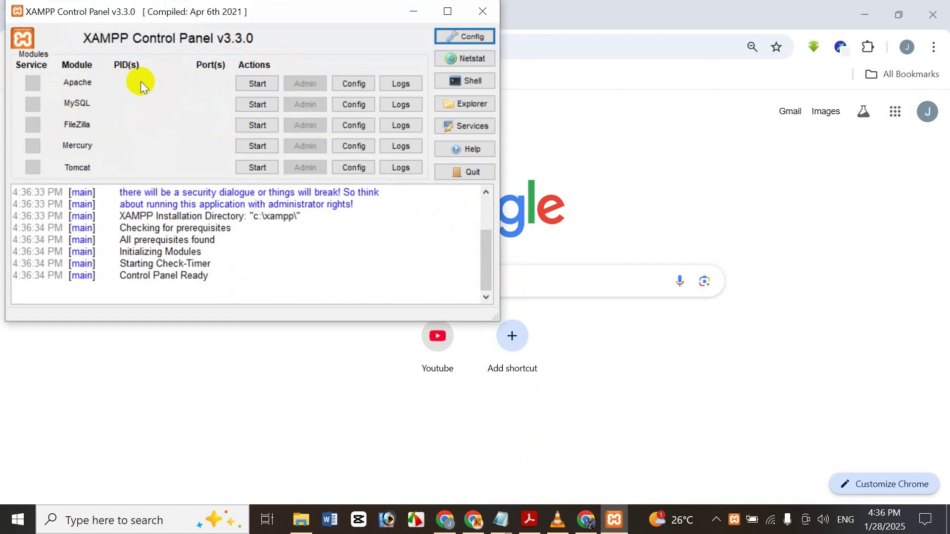
pyautogui.click(244, 85)
pyautogui.click(247, 103)
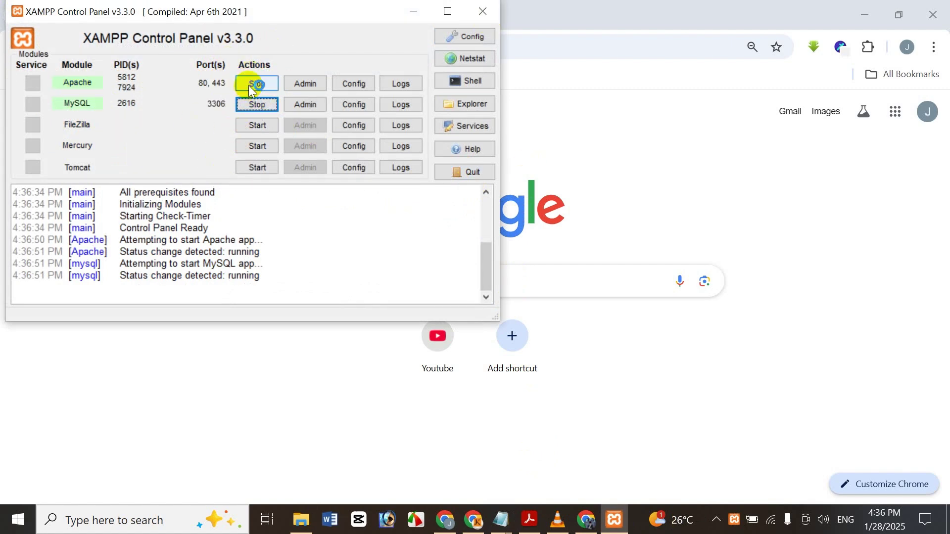
pyautogui.click(414, 11)
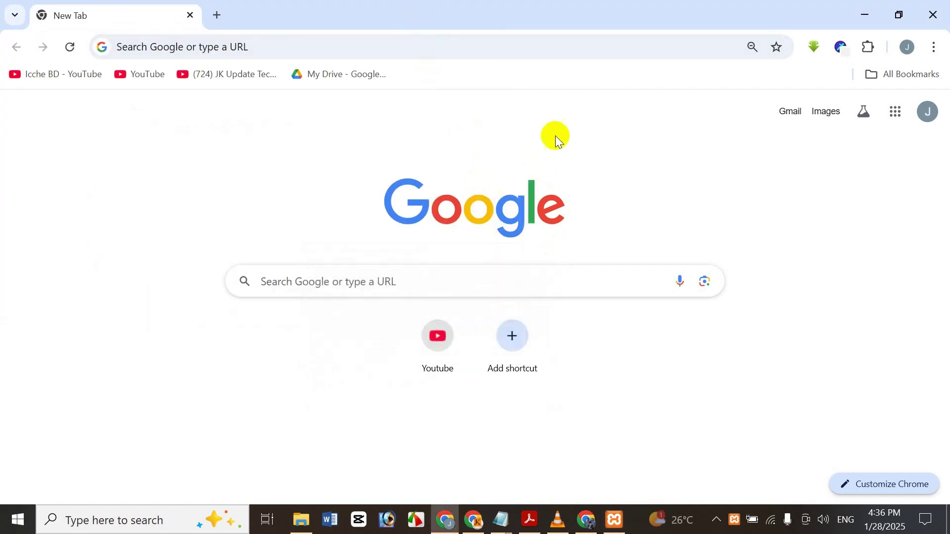
# - Go to localhost/icche/wp-admin using the address bar's autocompletion to reach the login page
pyautogui.click(576, 44)
pyautogui.write('localhost/icche/wp-admin')
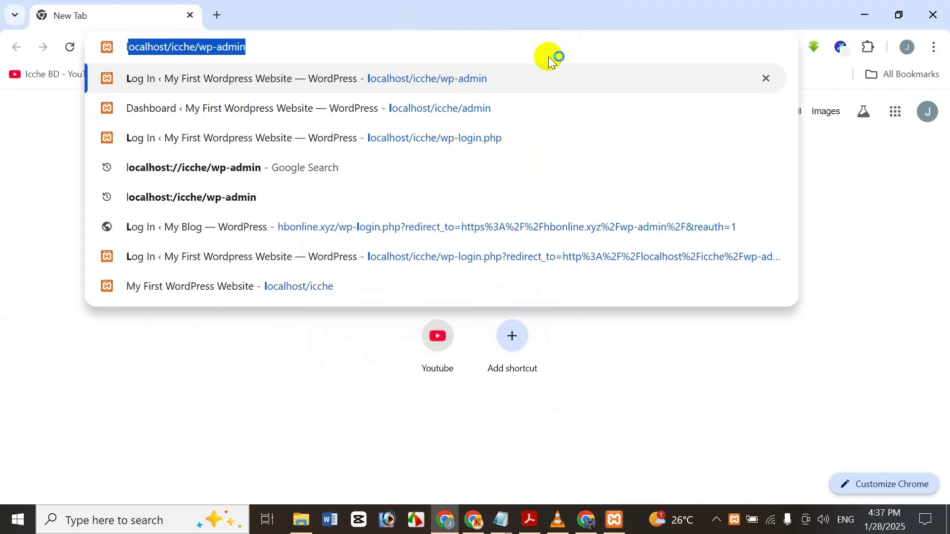
pyautogui.press('Right')
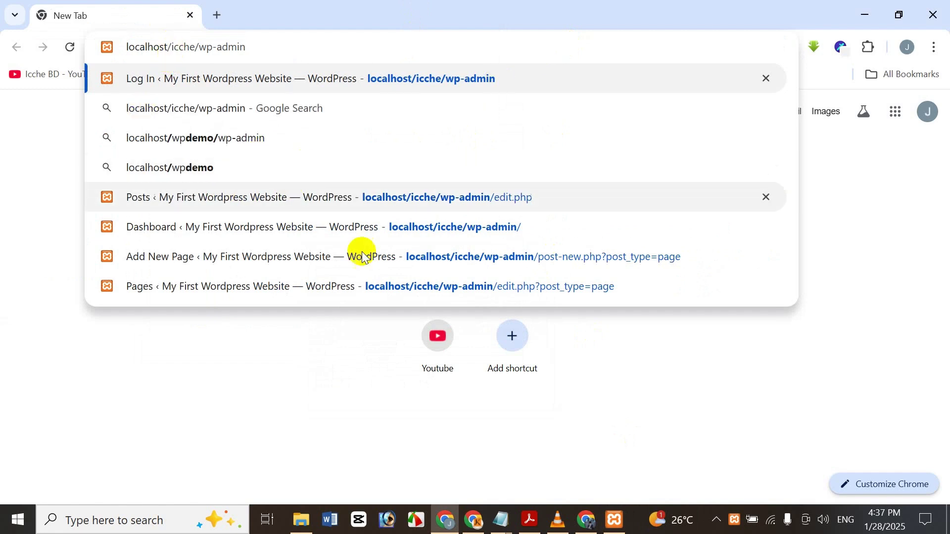
pyautogui.click(172, 45)
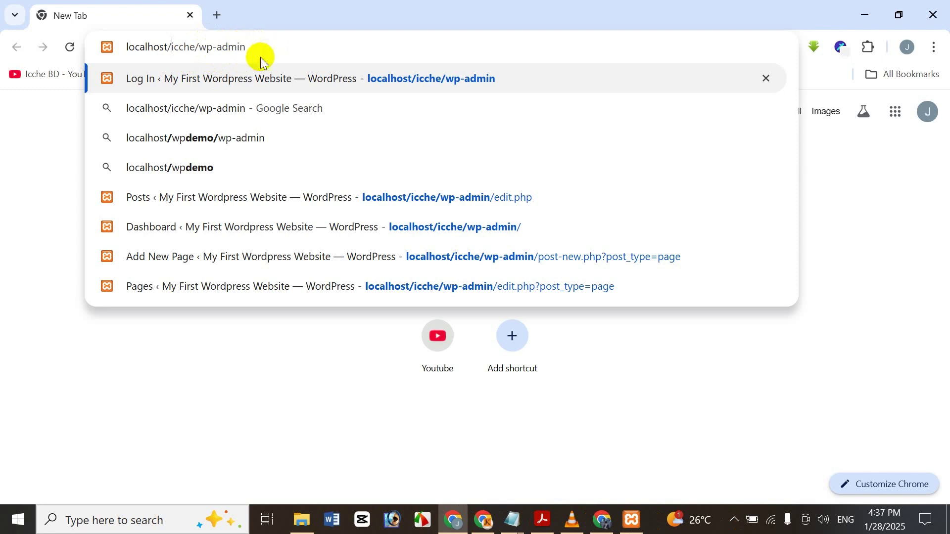
pyautogui.click(210, 65)
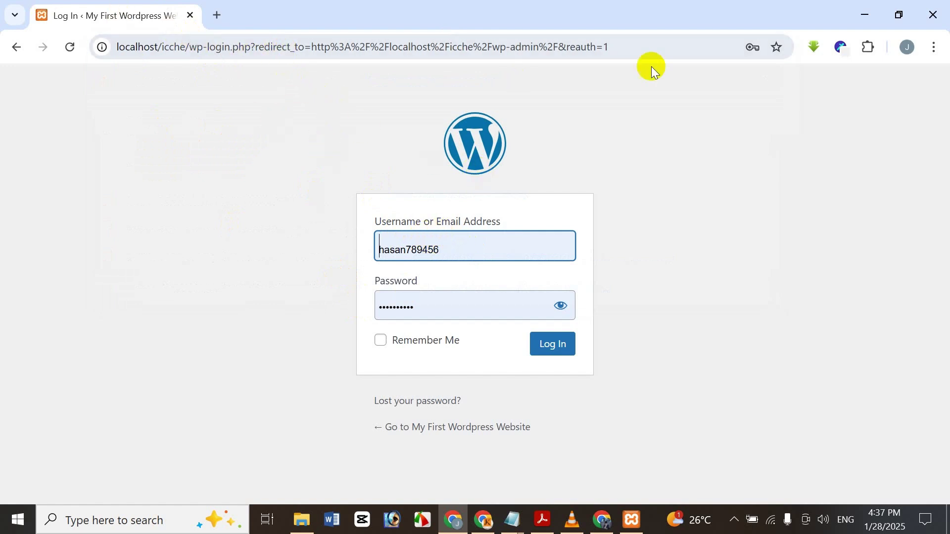
# - Trim the address down to load the plain localhost/icche/wp-login.php page
pyautogui.click(610, 48)
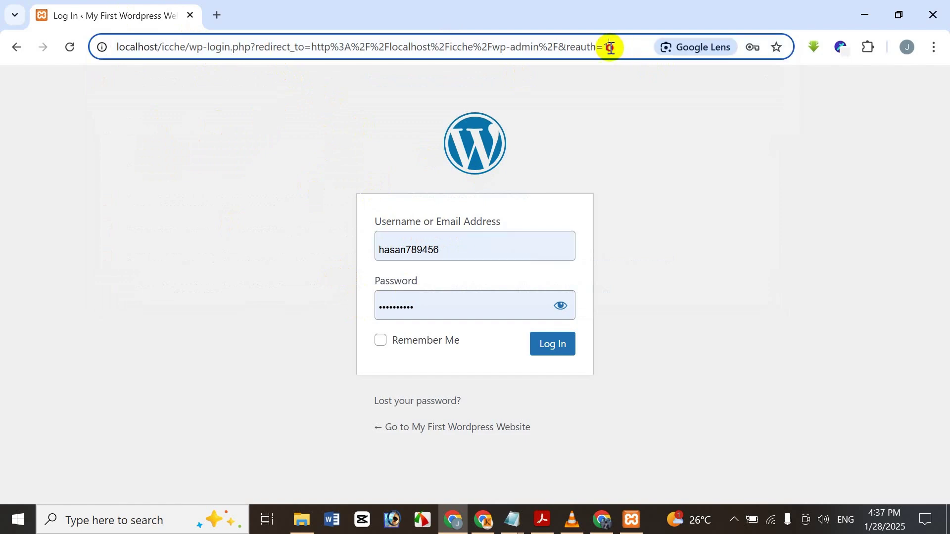
pyautogui.moveTo(610, 48); pyautogui.dragTo(192, 55)
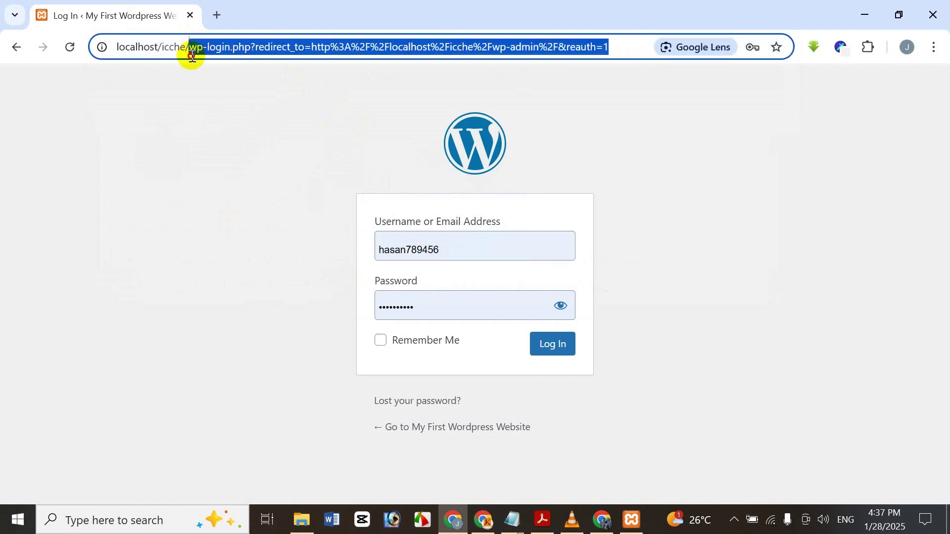
pyautogui.press('BackSpace')
pyautogui.write('admin')
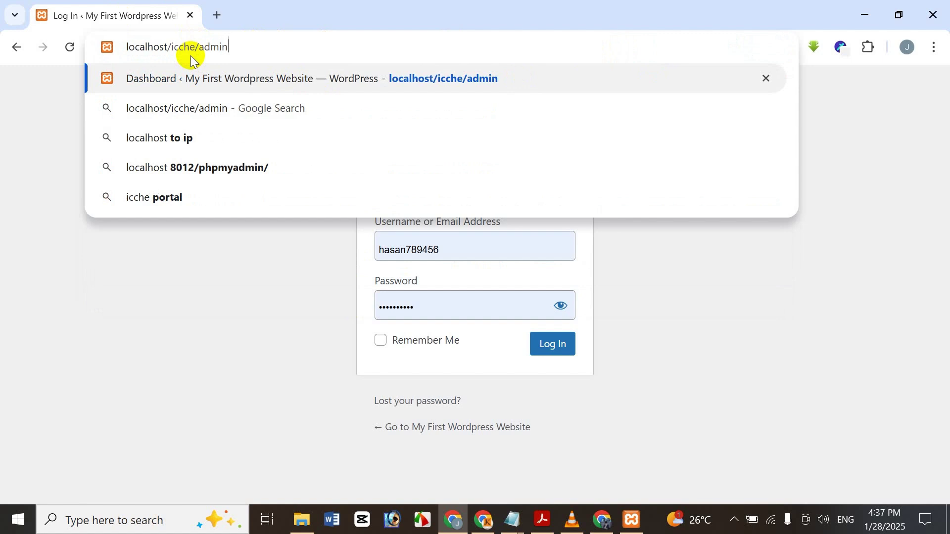
pyautogui.press('Return')
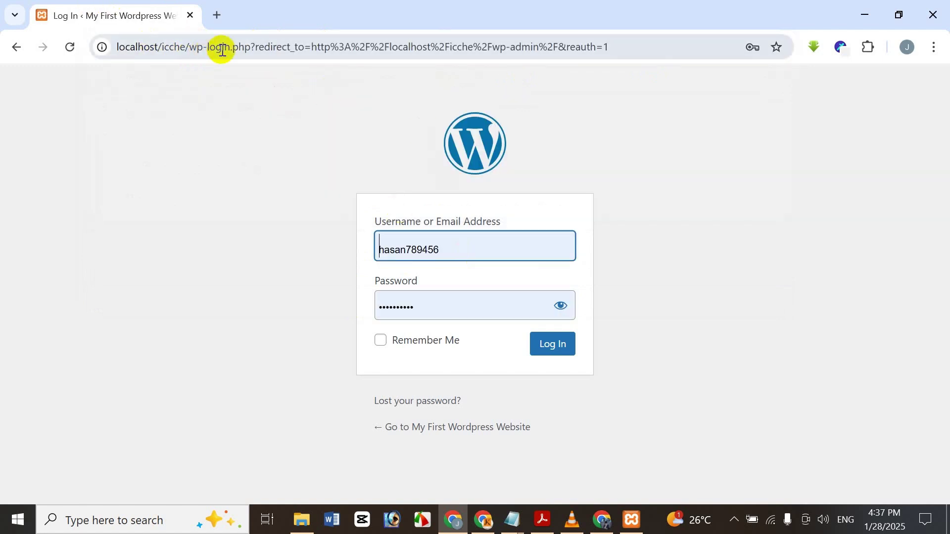
pyautogui.moveTo(250, 45); pyautogui.dragTo(947, 87)
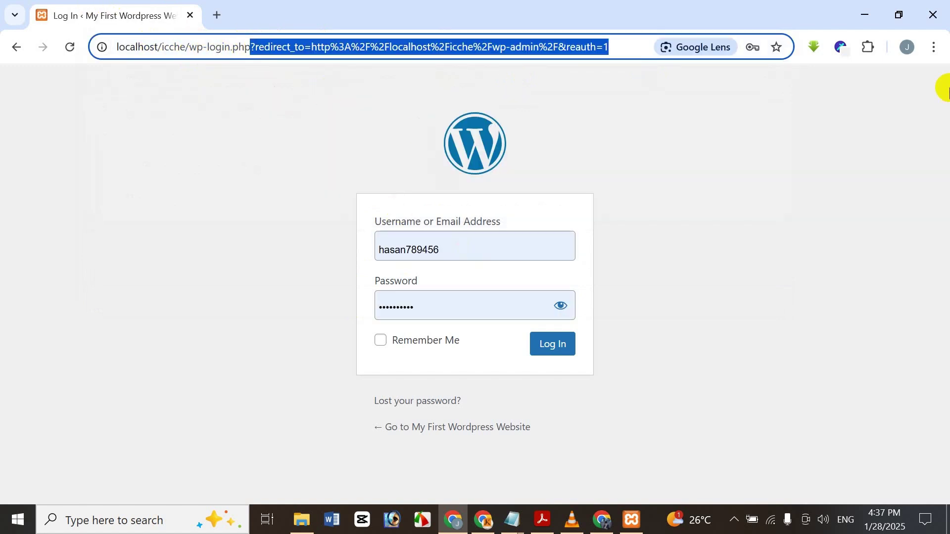
pyautogui.press('BackSpace')
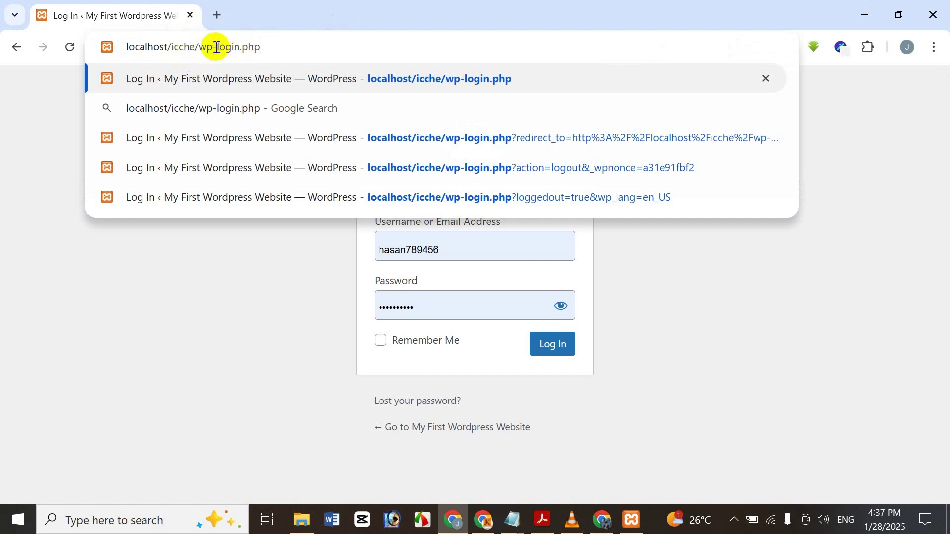
pyautogui.click(390, 66)
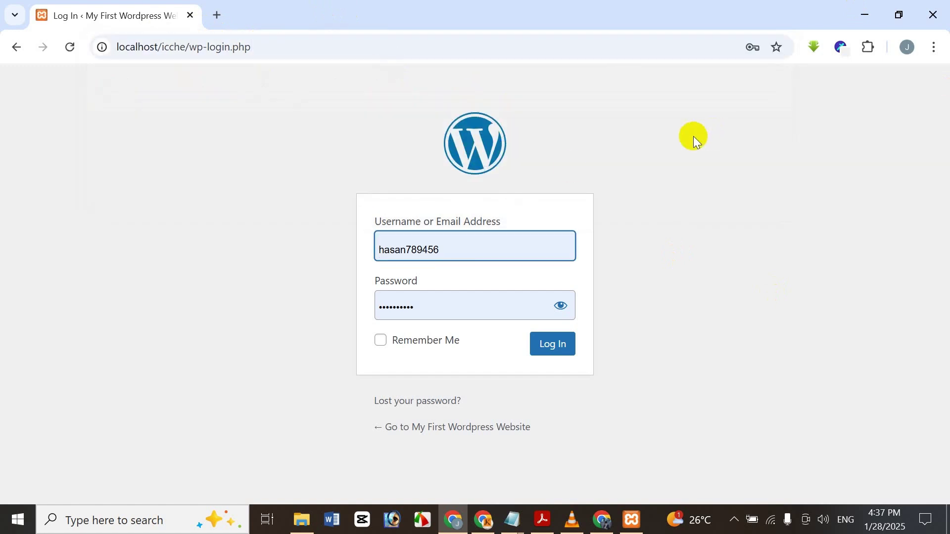
# - Replace the autofilled username and password with a different account's credentials
pyautogui.doubleClick(481, 246)
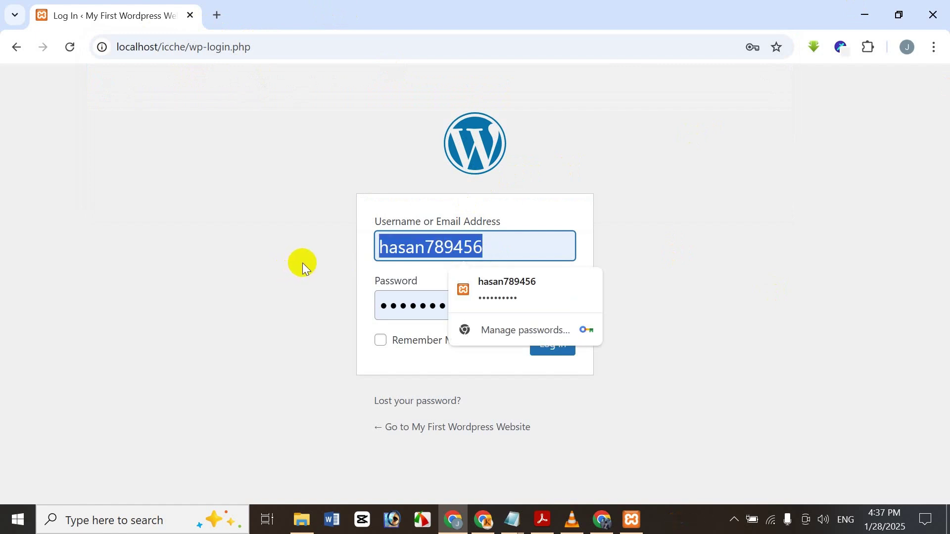
pyautogui.press('BackSpace')
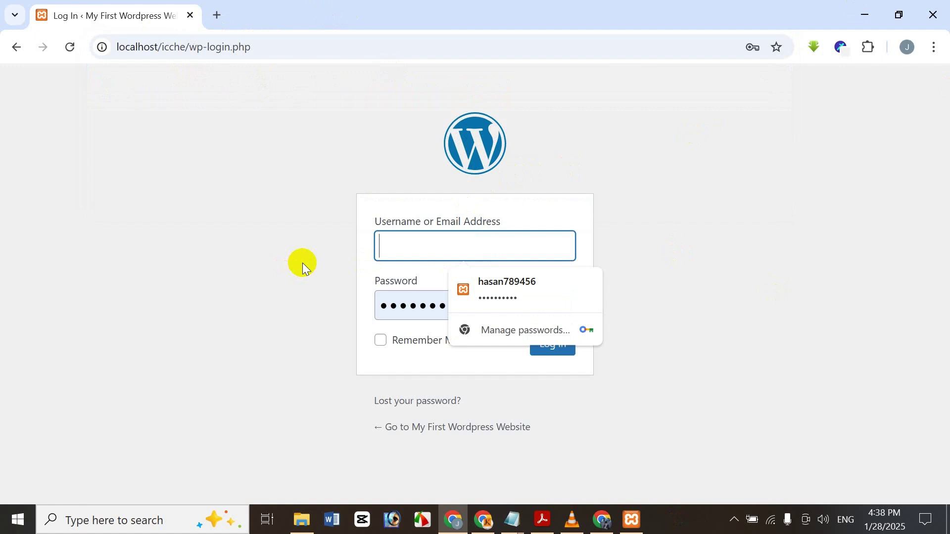
pyautogui.write('begum')
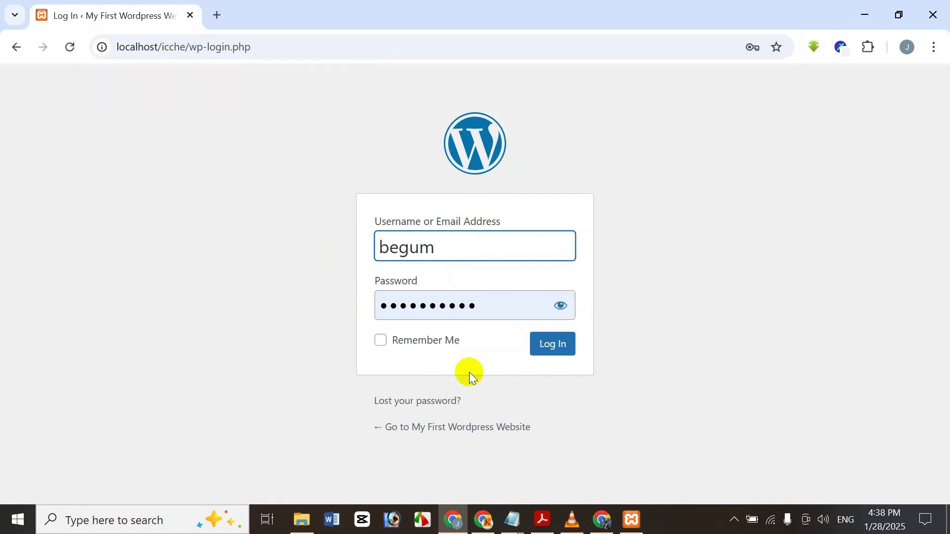
pyautogui.doubleClick(483, 306)
pyautogui.press('BackSpace')
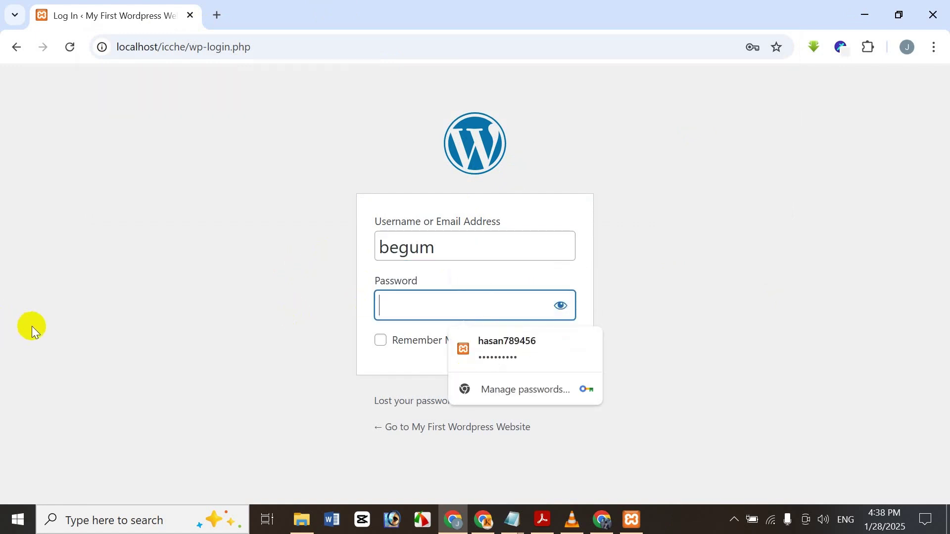
pyautogui.write('•••')
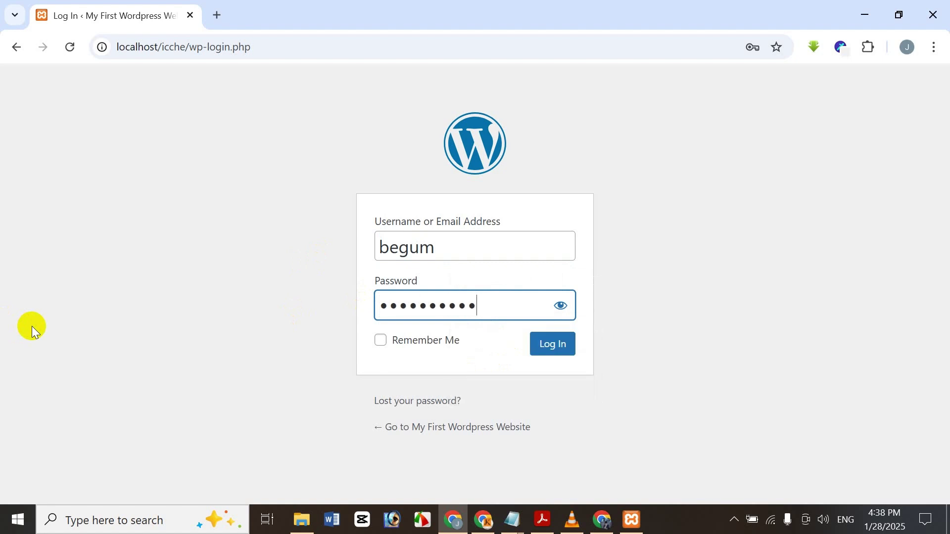
# - Log in and open the Comments page listing the two approved comments
pyautogui.click(574, 355)
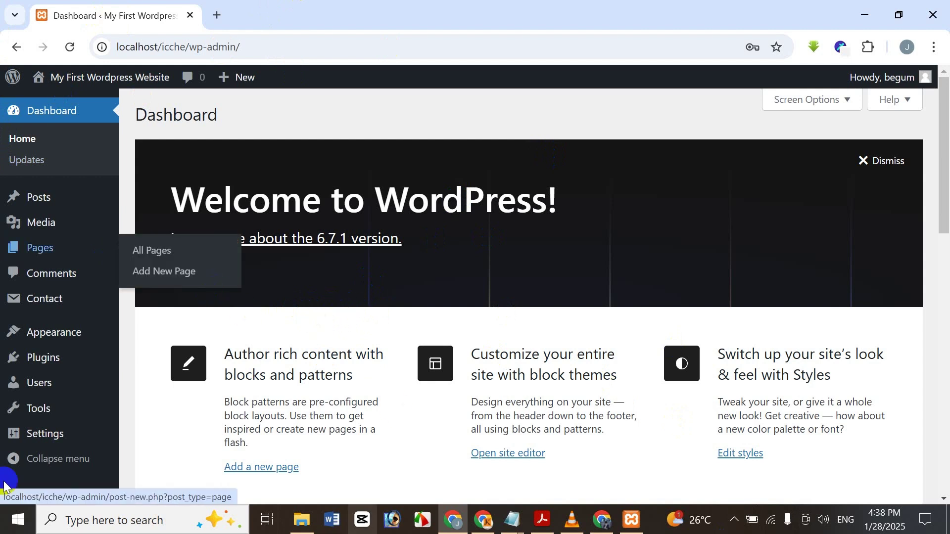
pyautogui.click(53, 293)
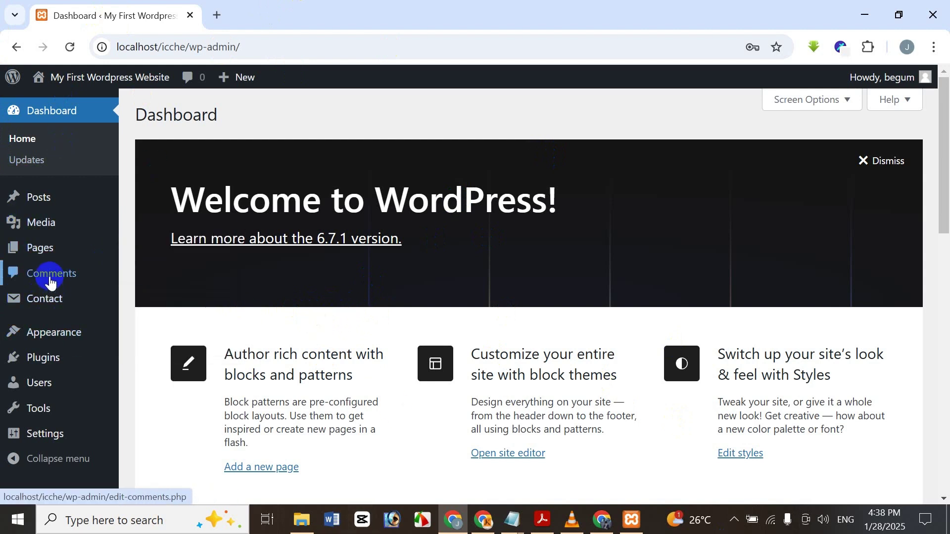
pyautogui.moveTo(47, 293)
pyautogui.click(58, 276)
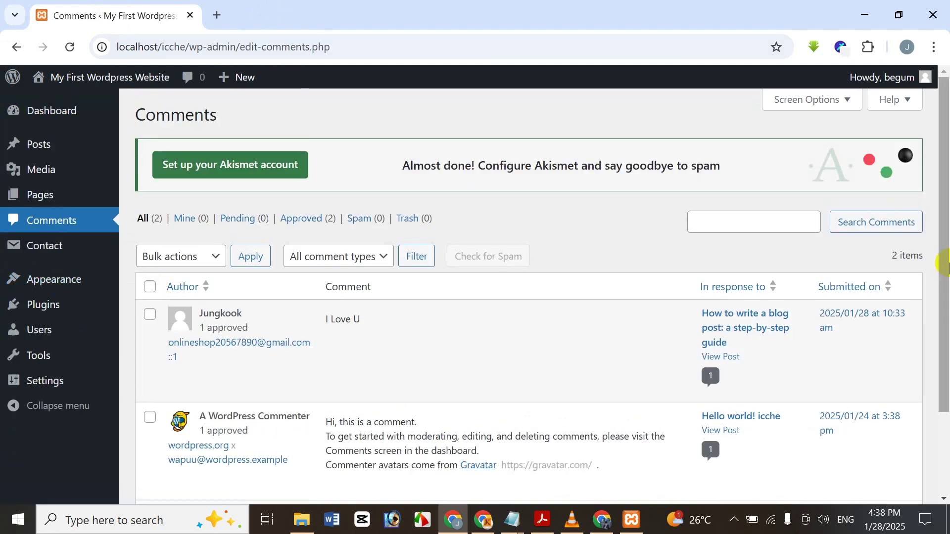
pyautogui.moveTo(946, 238); pyautogui.dragTo(935, 295)
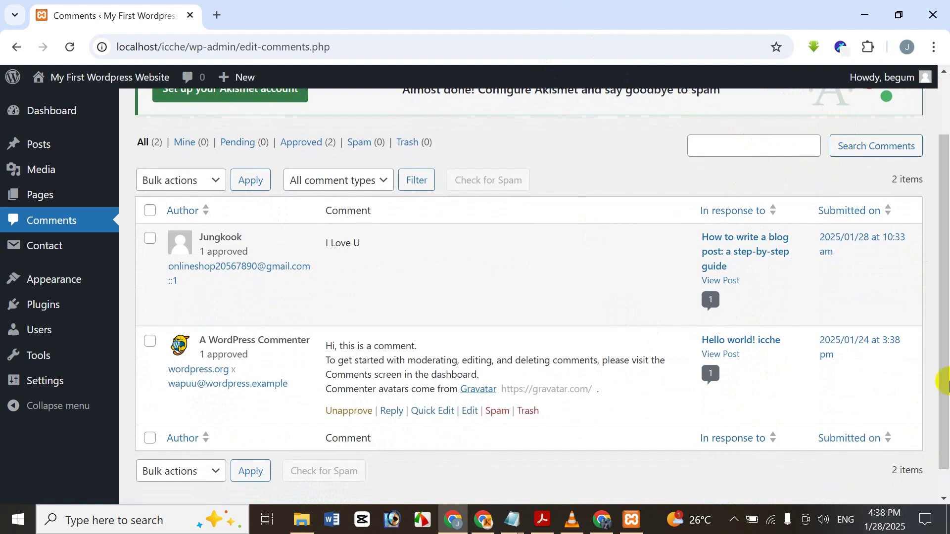
pyautogui.scroll(2, 942, 312)
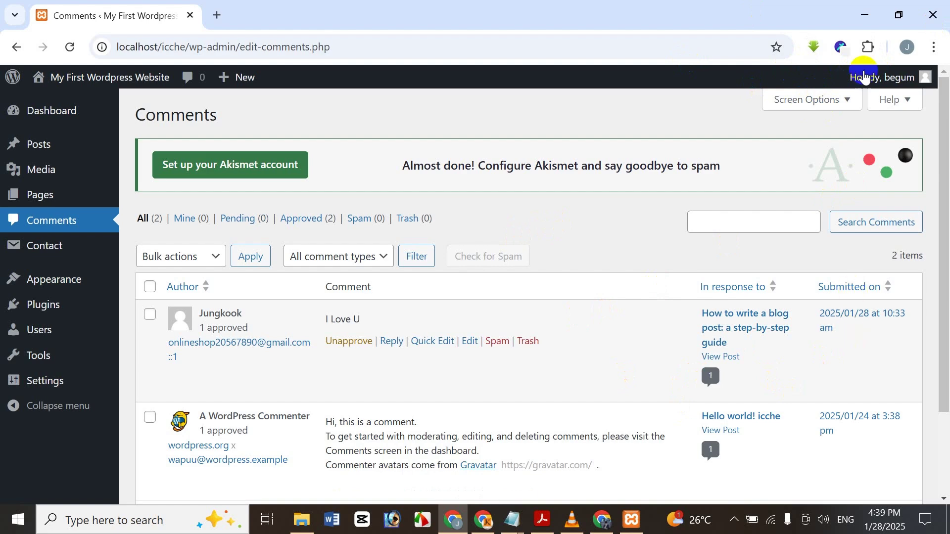
# - Hide the Author, In response to and Submitted on columns via Screen Options and apply
pyautogui.click(793, 100)
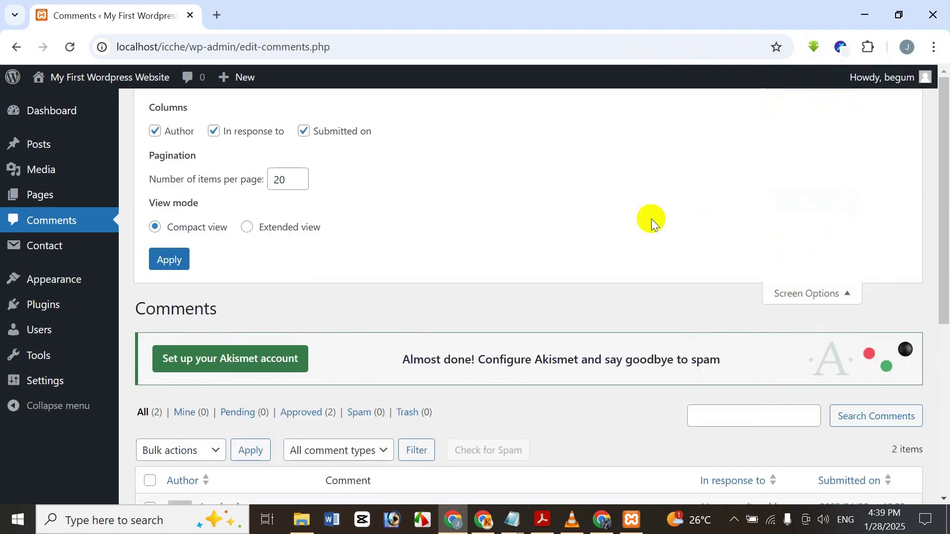
pyautogui.scroll(-5, 460, 248)
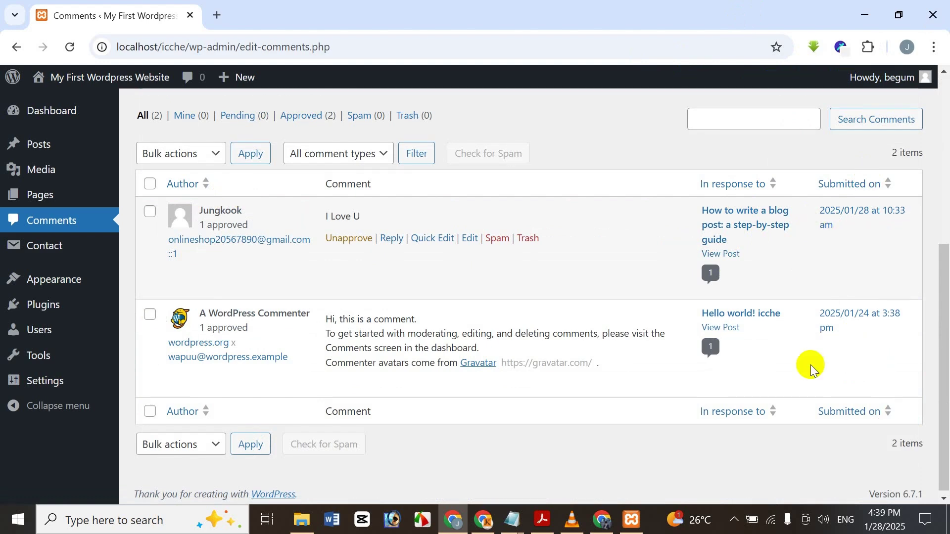
pyautogui.scroll(5, 708, 290)
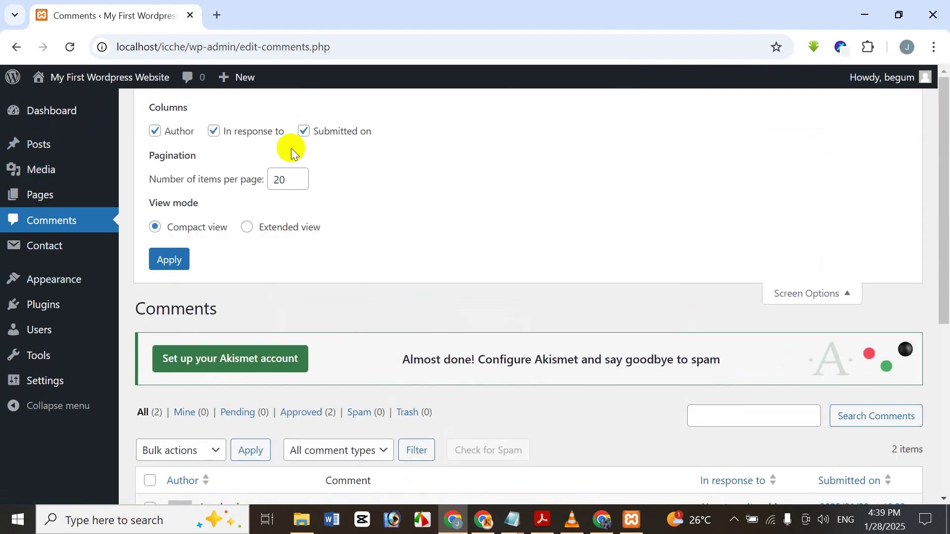
pyautogui.click(304, 131)
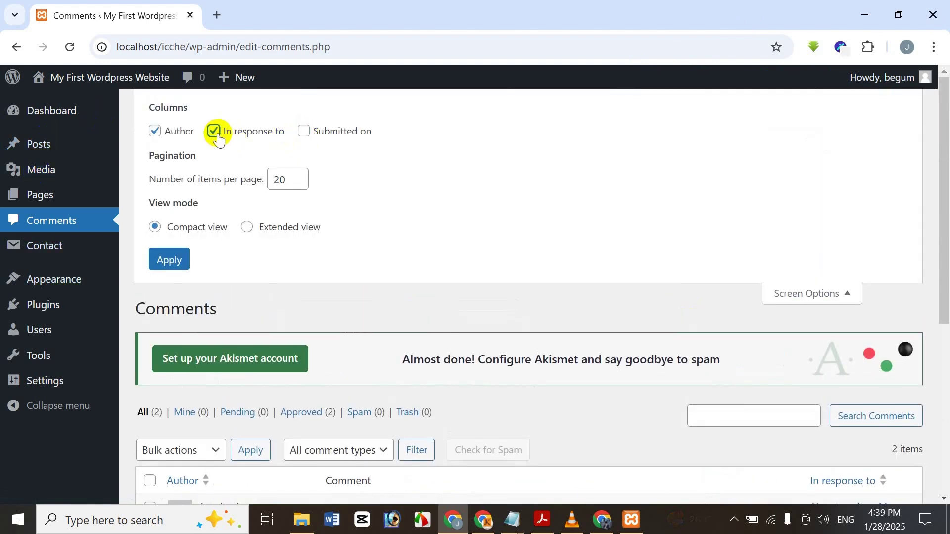
pyautogui.click(215, 132)
pyautogui.click(154, 131)
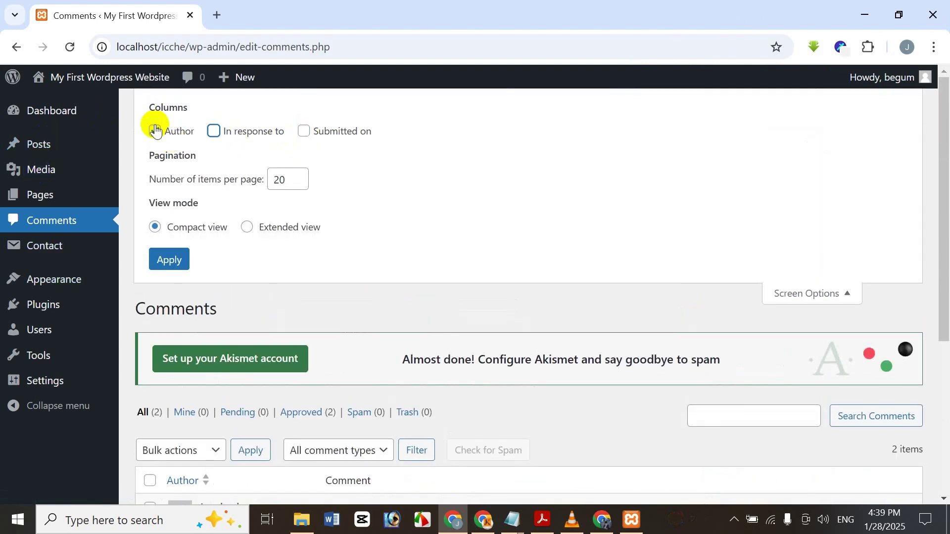
pyautogui.click(150, 260)
pyautogui.scroll(-4, 340, 260)
pyautogui.scroll(3, 277, 252)
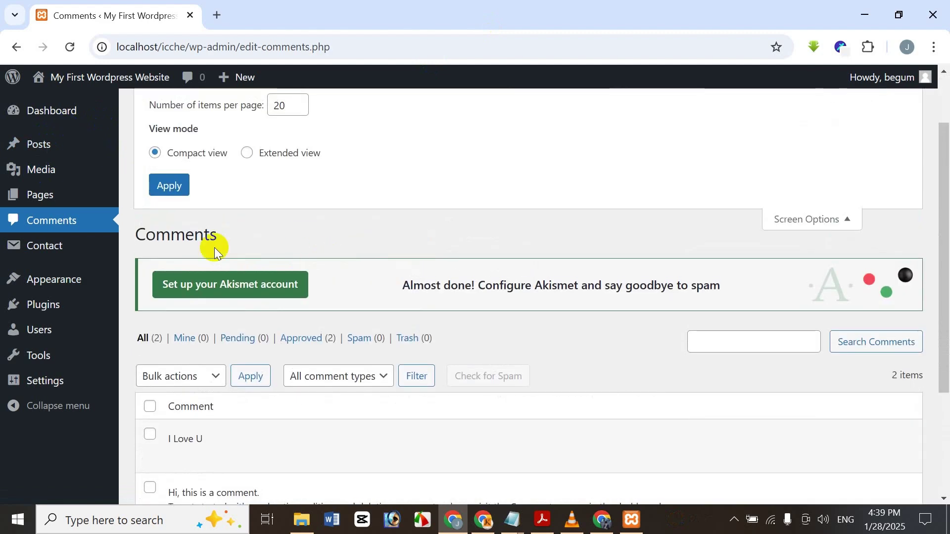
pyautogui.click(151, 187)
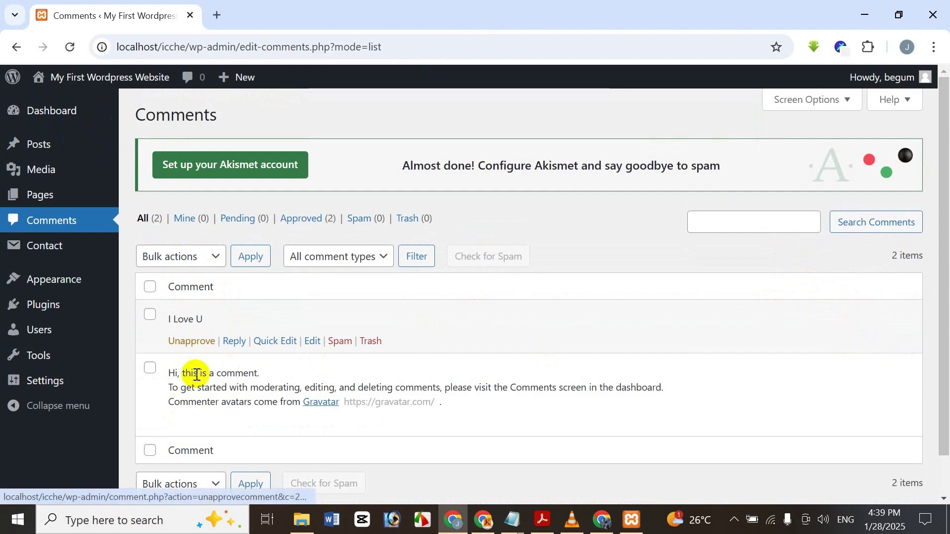
# - Re-enable the Author, In response to and Submitted on columns in Screen Options
pyautogui.click(814, 101)
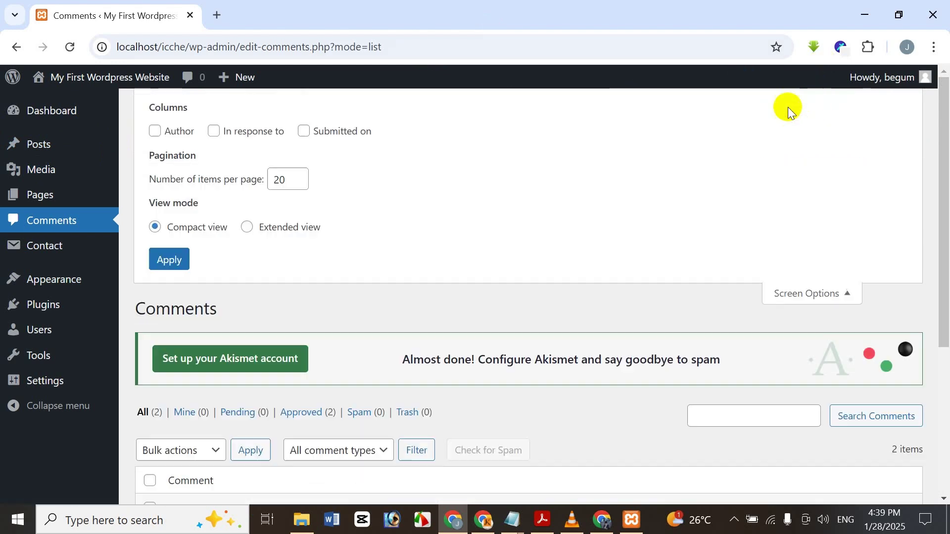
pyautogui.click(155, 130)
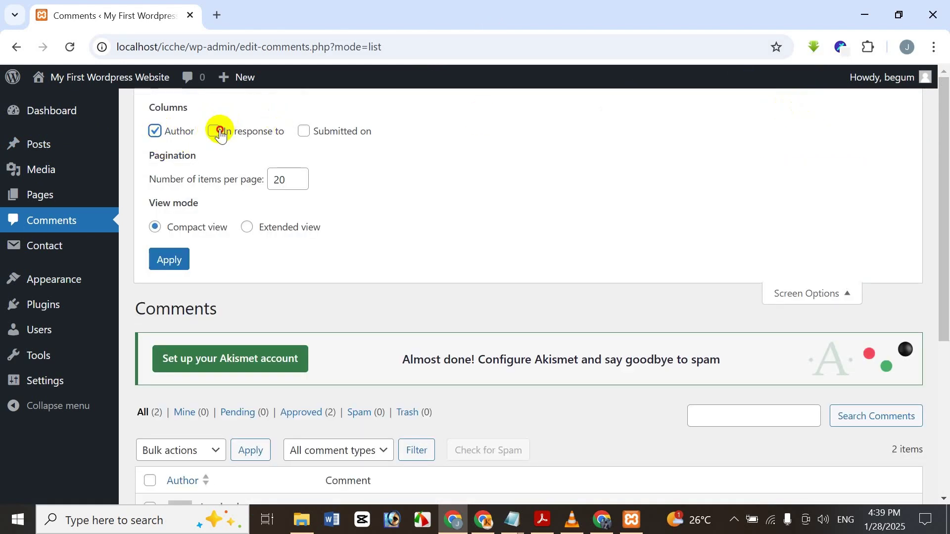
pyautogui.click(217, 132)
pyautogui.click(304, 133)
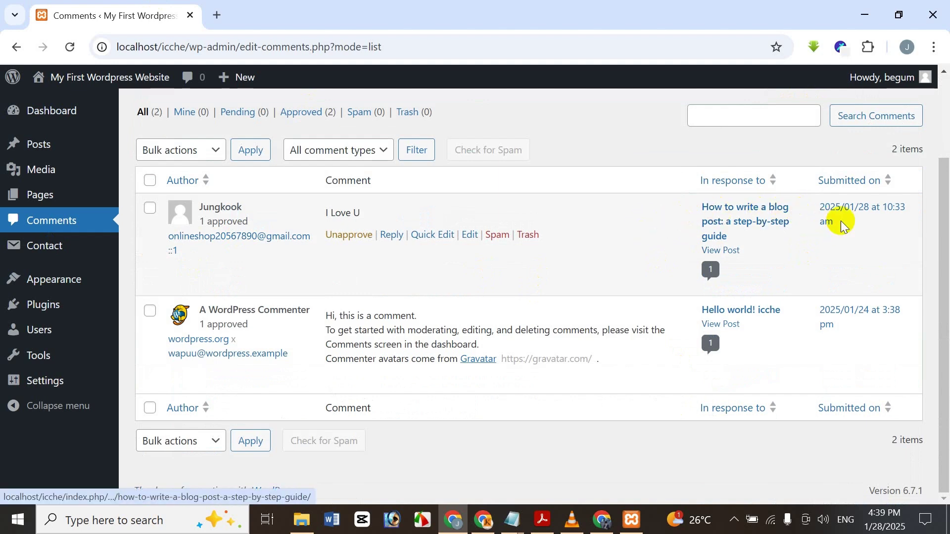
pyautogui.scroll(3, 793, 254)
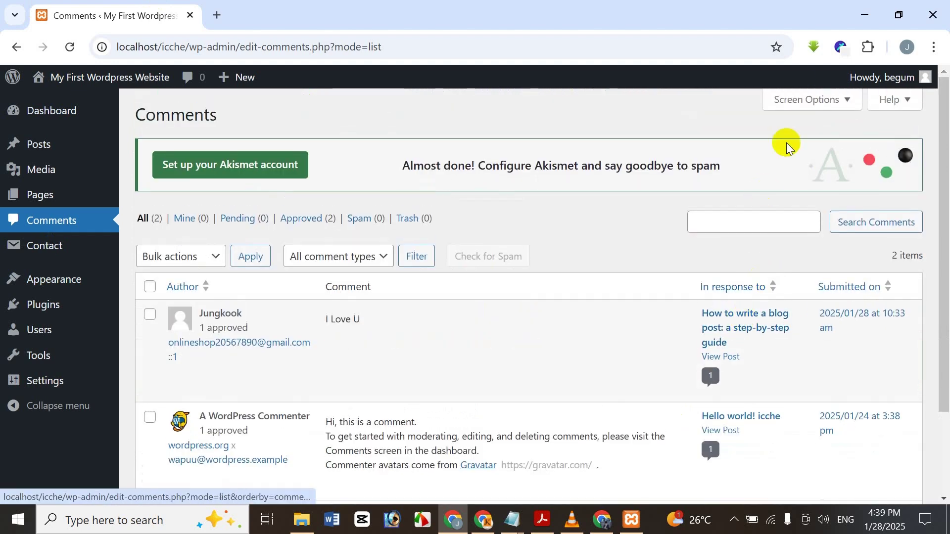
pyautogui.click(810, 102)
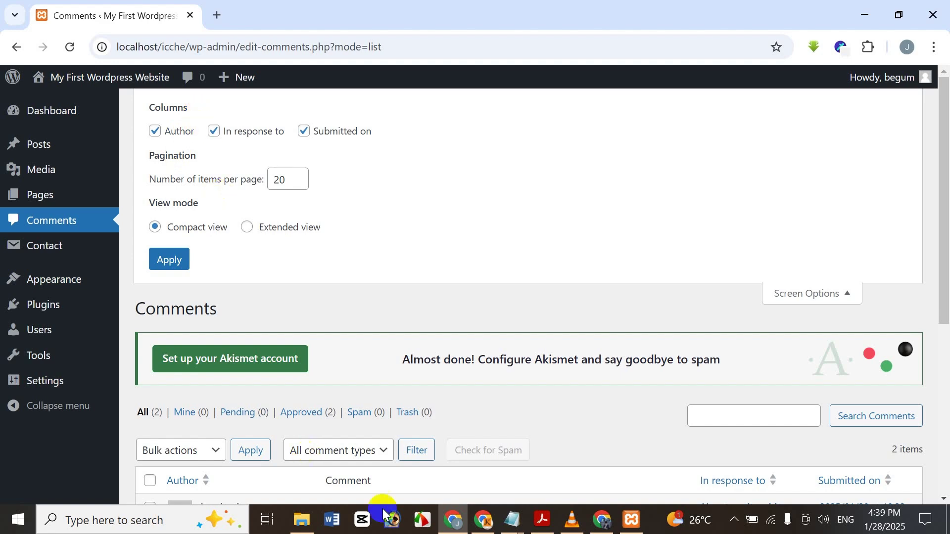
# - Set Screen Options' number of comments per page to 20 and apply it
pyautogui.scroll(-1, 541, 310)
pyautogui.scroll(1, 577, 298)
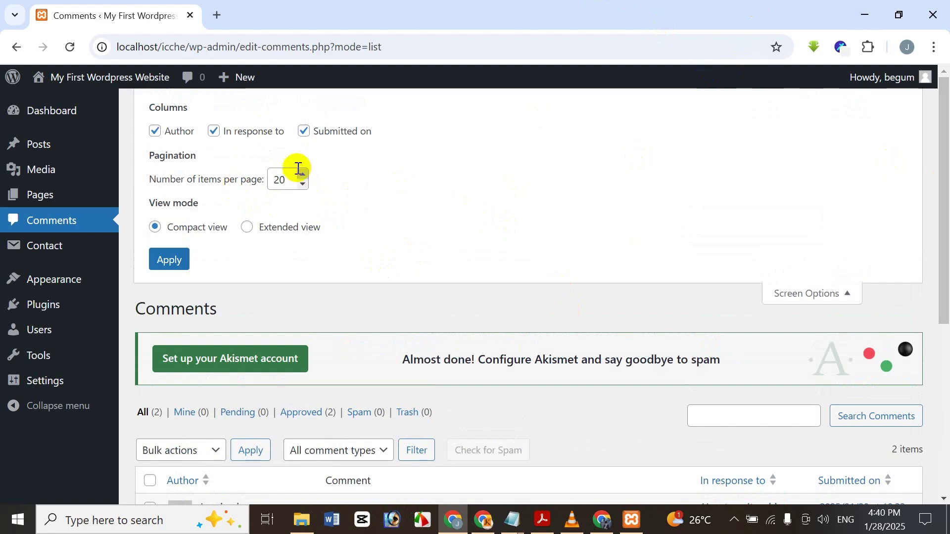
pyautogui.doubleClick(287, 177)
pyautogui.moveTo(2, 253)
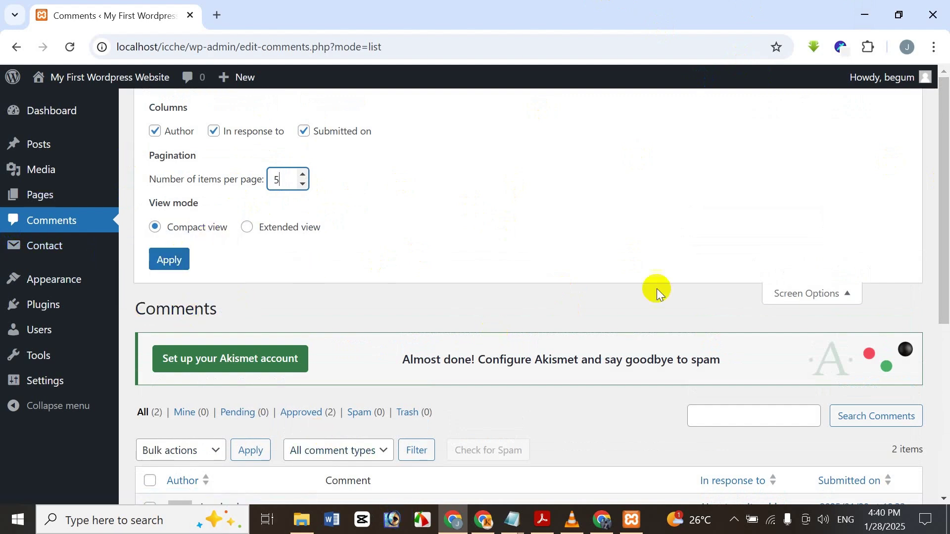
pyautogui.scroll(-5, 658, 292)
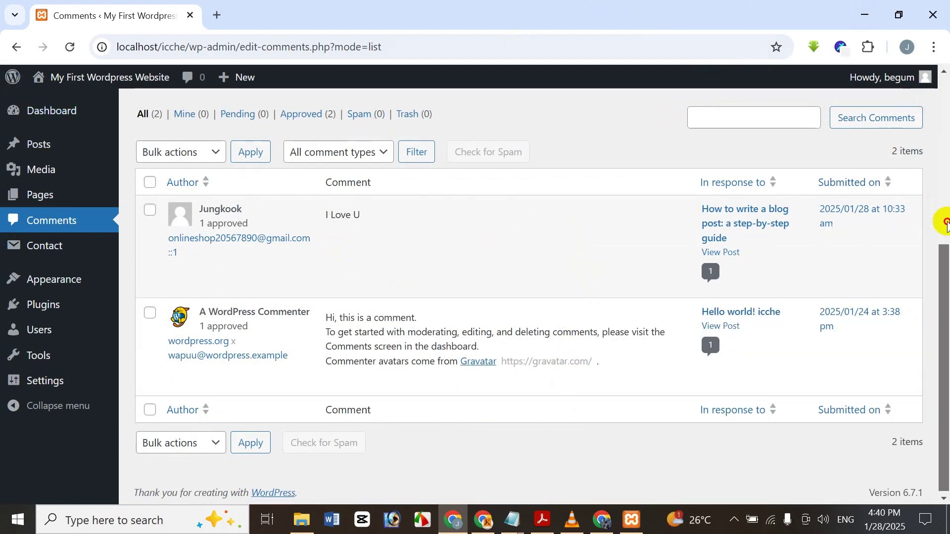
pyautogui.moveTo(941, 232); pyautogui.dragTo(901, 113)
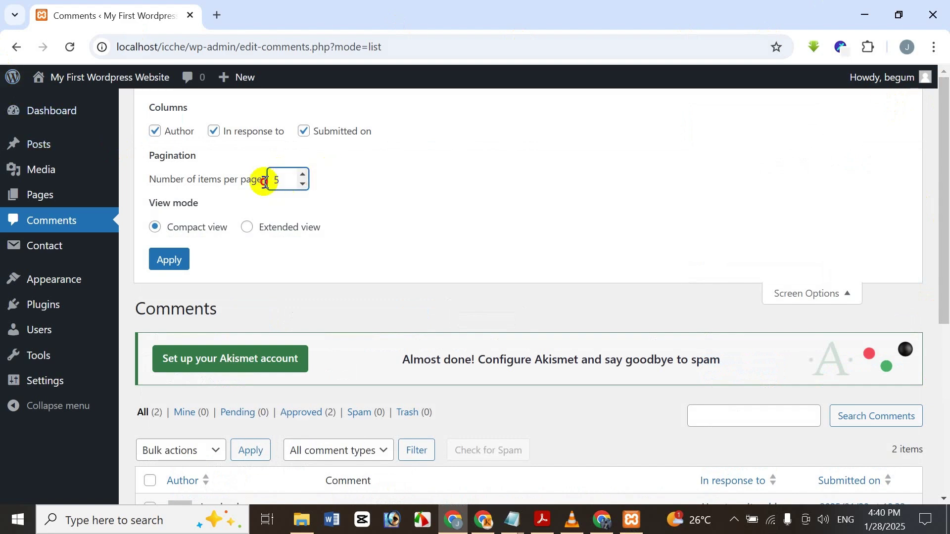
pyautogui.press('BackSpace')
pyautogui.write('20')
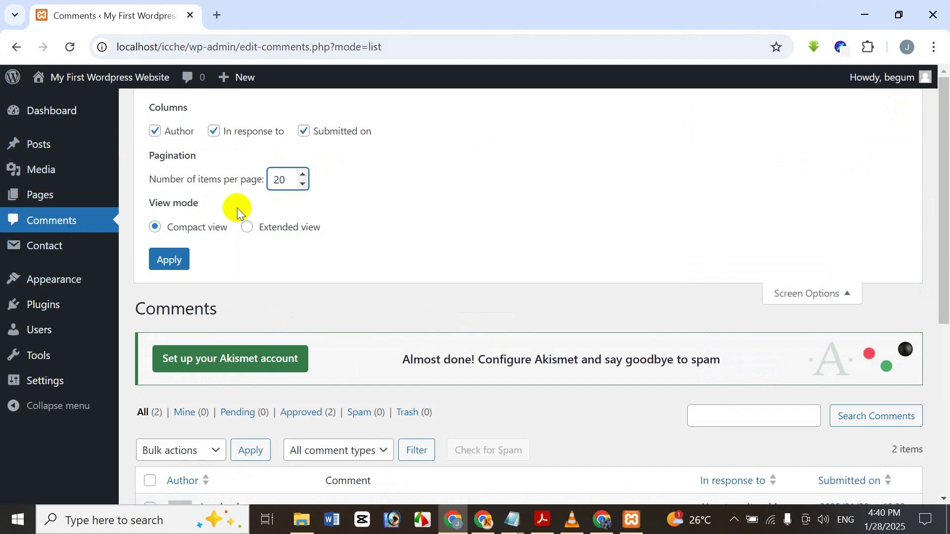
pyautogui.press('Return')
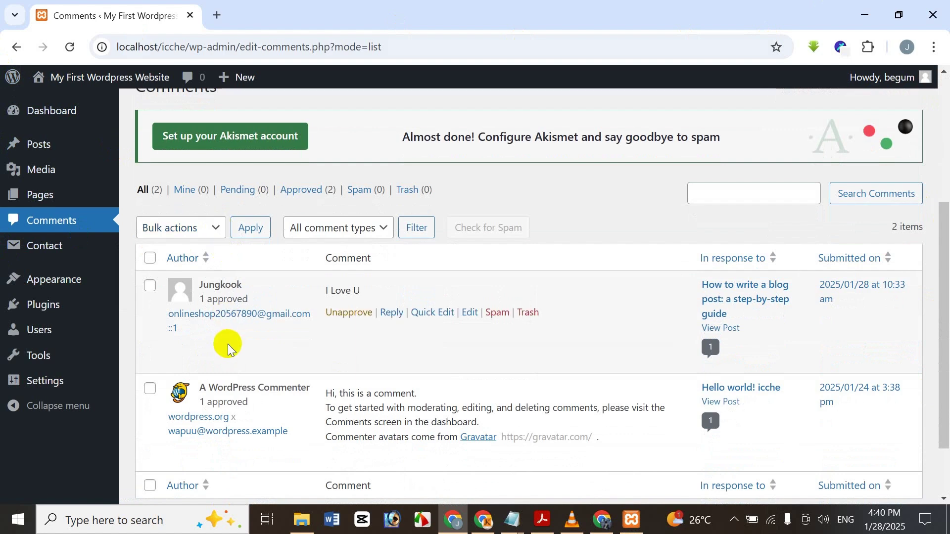
pyautogui.scroll(3, 219, 269)
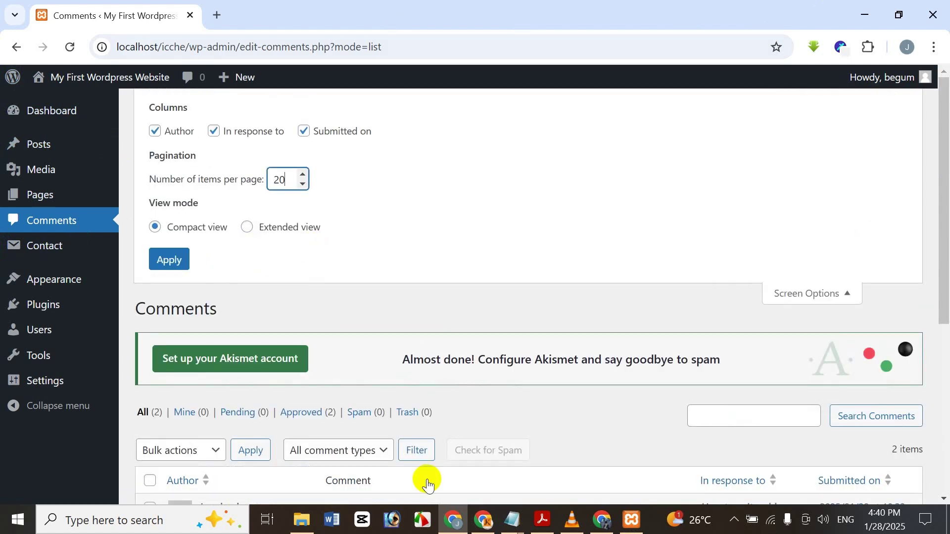
pyautogui.scroll(-1, 494, 296)
pyautogui.scroll(-3, 464, 237)
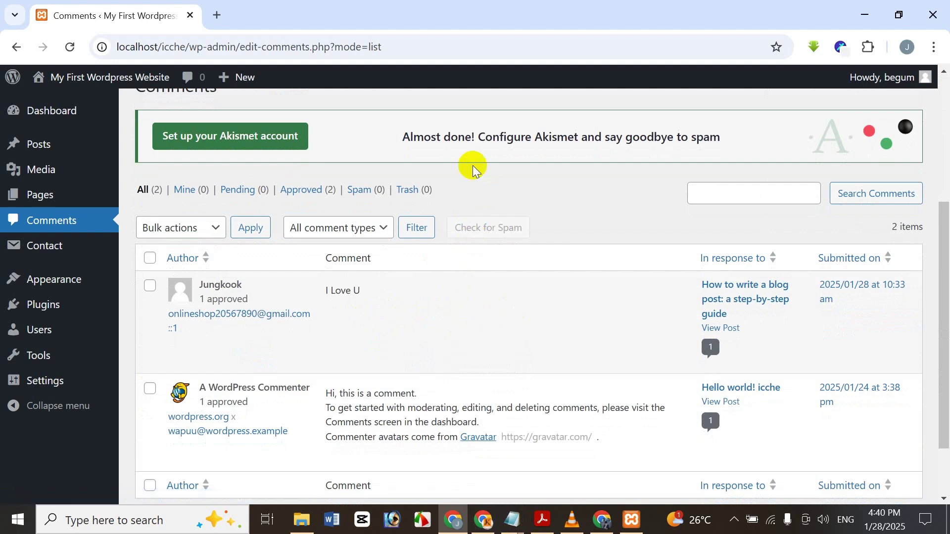
pyautogui.scroll(4, 446, 183)
pyautogui.scroll(-5, 752, 455)
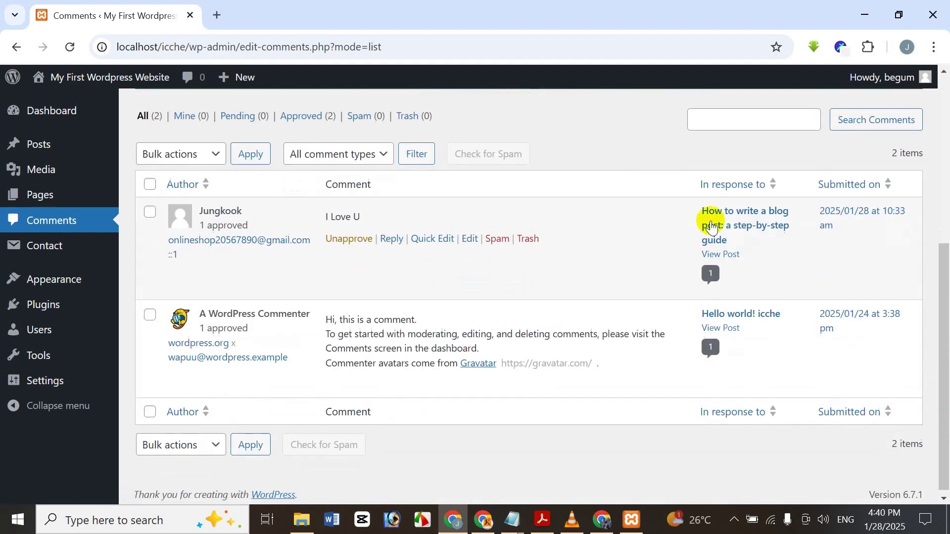
pyautogui.scroll(5, 445, 263)
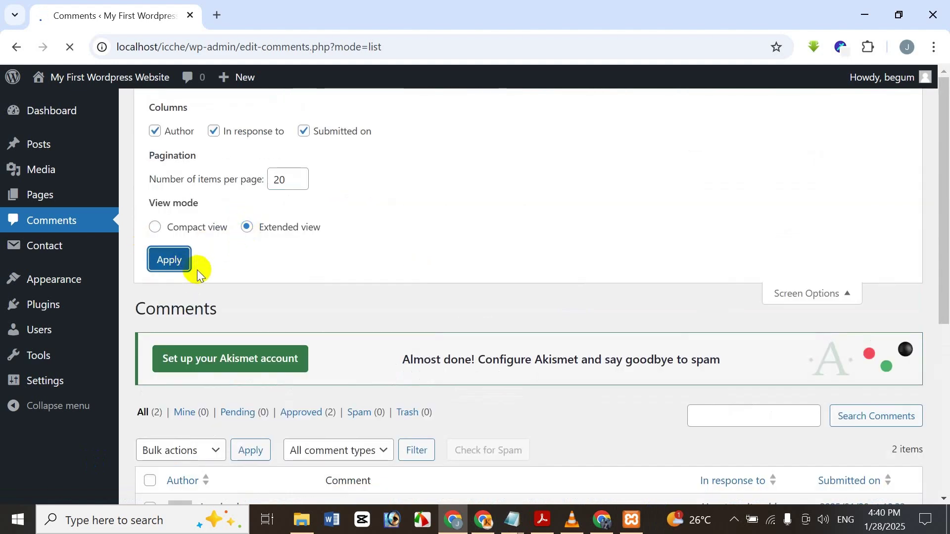
pyautogui.scroll(-2, 361, 250)
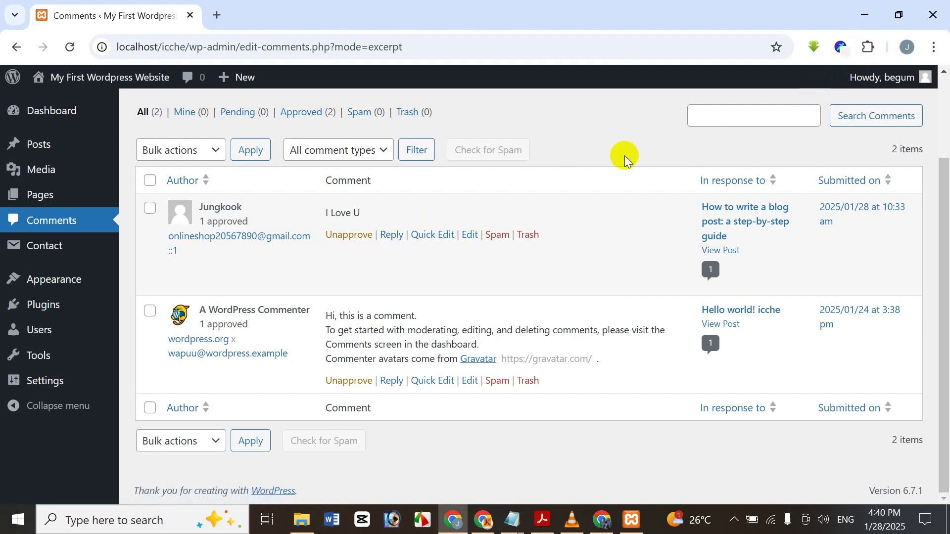
pyautogui.scroll(3, 425, 262)
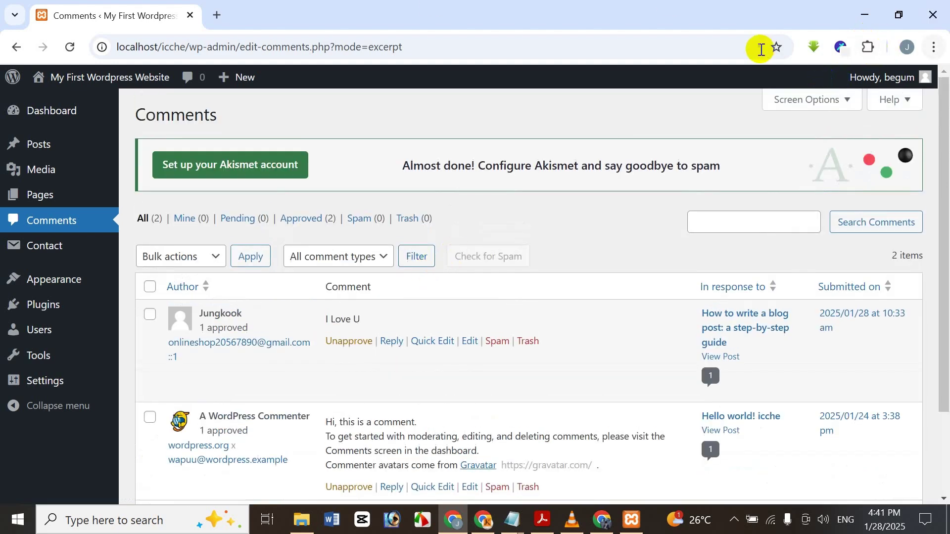
pyautogui.click(784, 104)
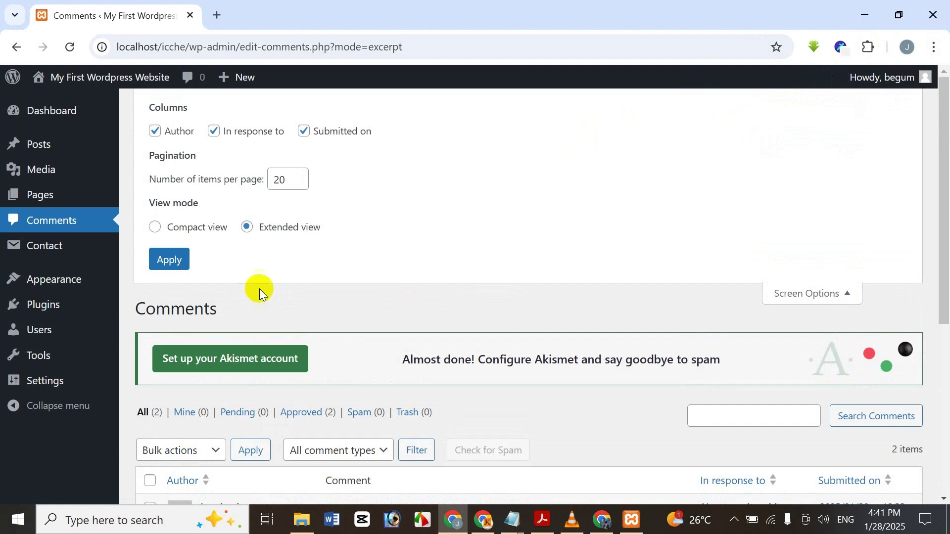
pyautogui.click(154, 230)
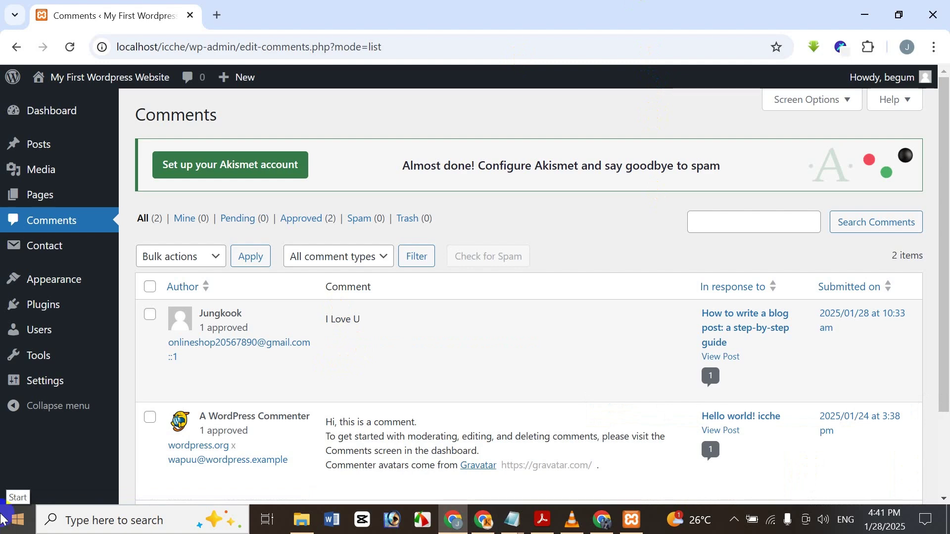
pyautogui.scroll(-3, 536, 280)
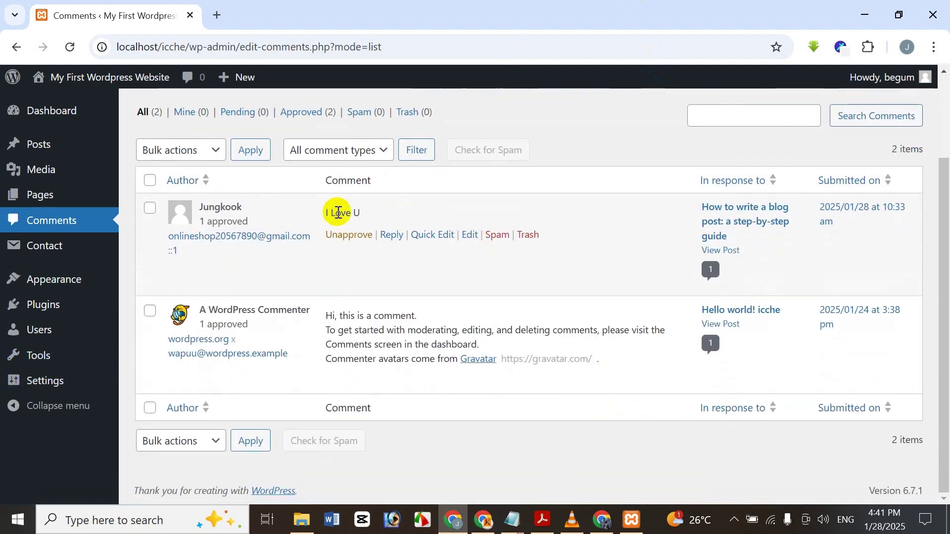
pyautogui.scroll(3, 227, 183)
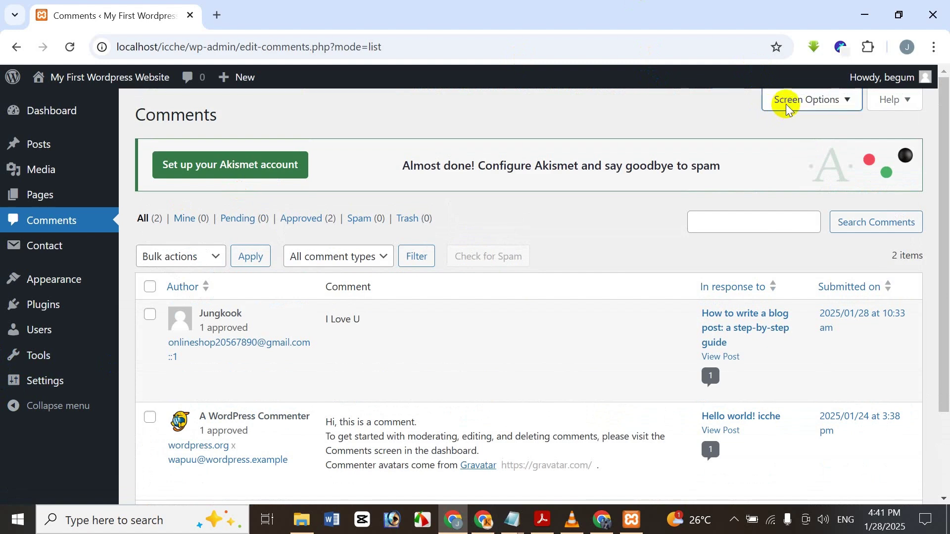
pyautogui.click(788, 109)
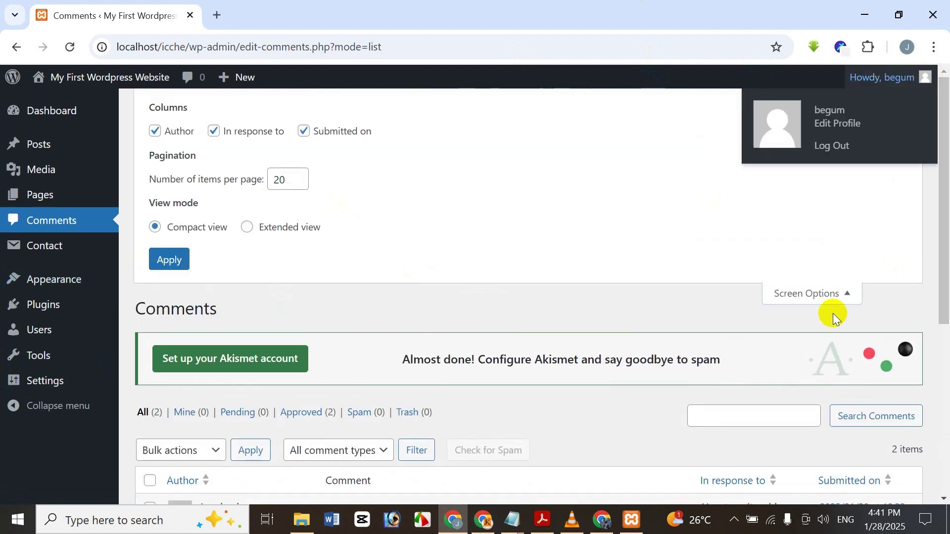
pyautogui.click(821, 298)
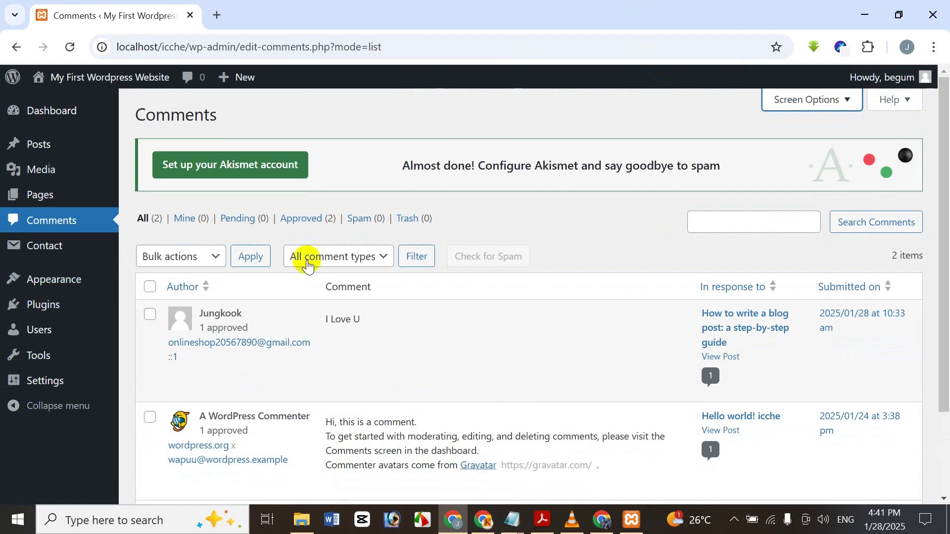
pyautogui.scroll(-1, 265, 225)
pyautogui.scroll(-2, 266, 225)
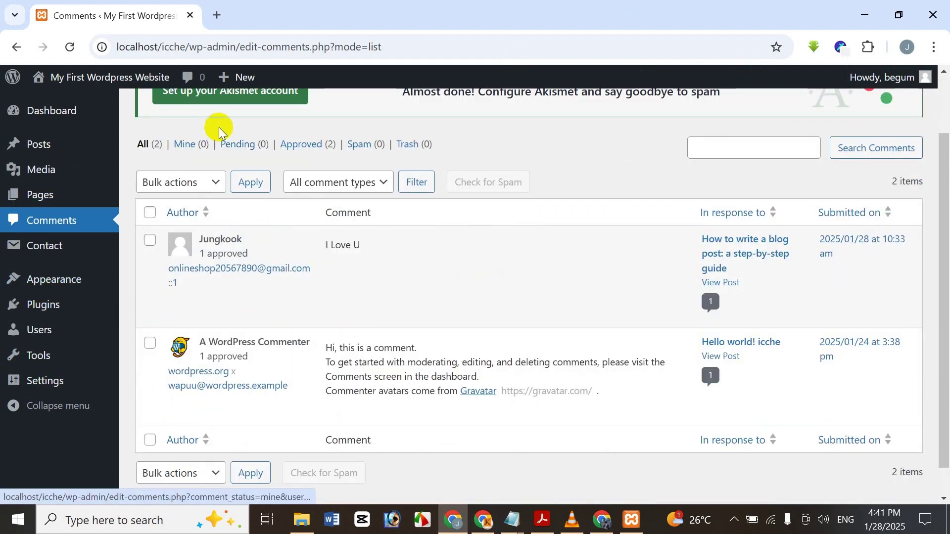
pyautogui.scroll(3, 219, 128)
pyautogui.click(742, 231)
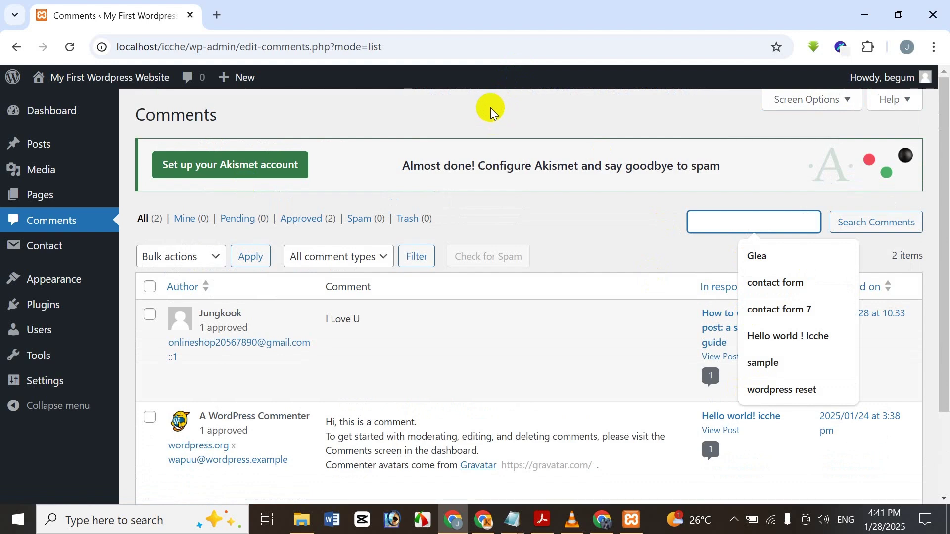
pyautogui.write('j')
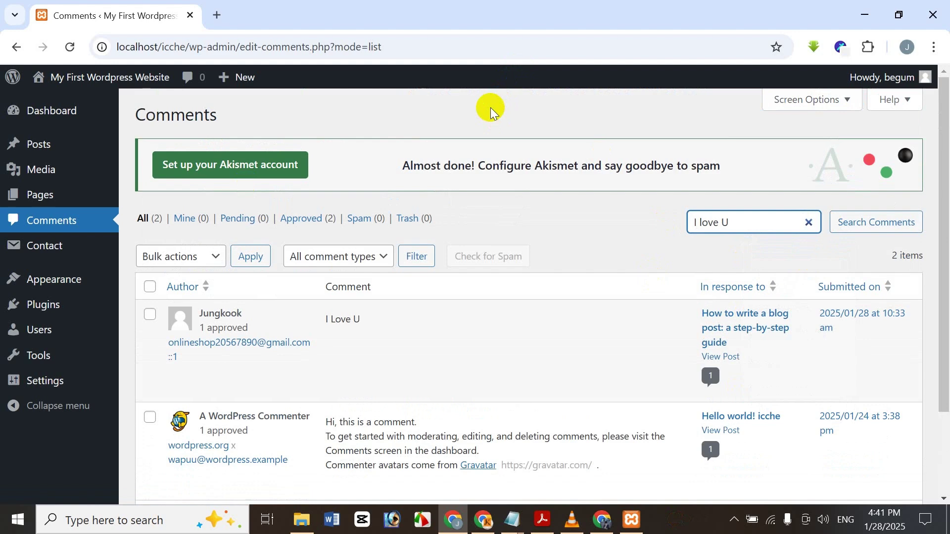
pyautogui.click(875, 222)
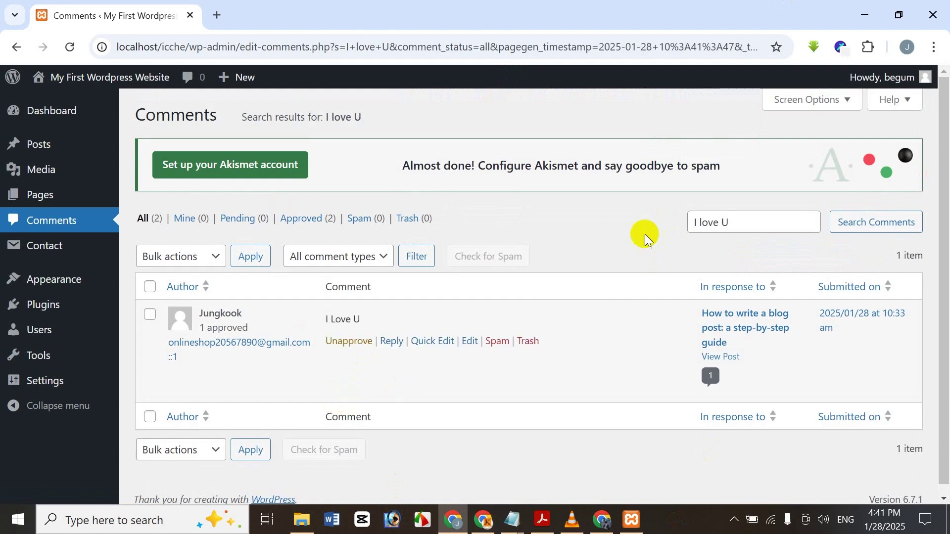
pyautogui.moveTo(881, 78)
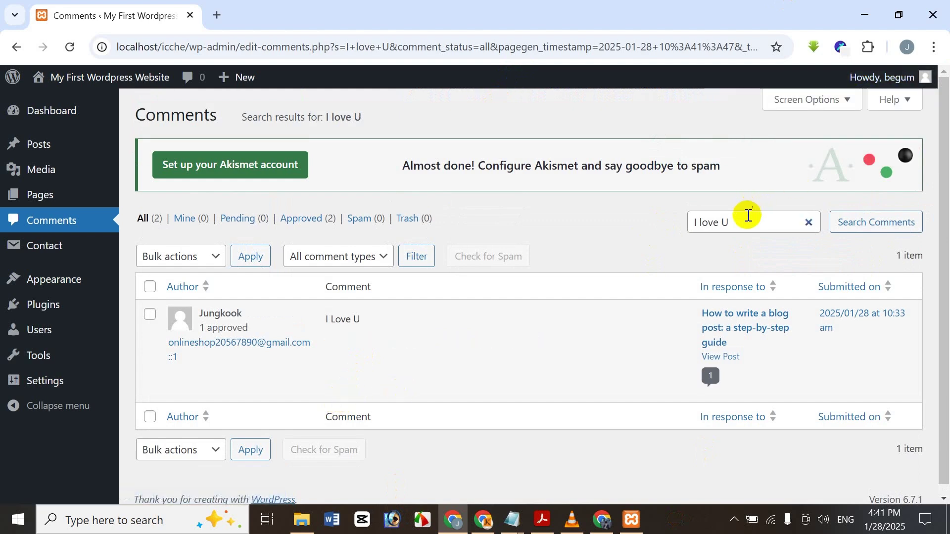
pyautogui.moveTo(739, 222); pyautogui.dragTo(15, 114)
pyautogui.press('BackSpace')
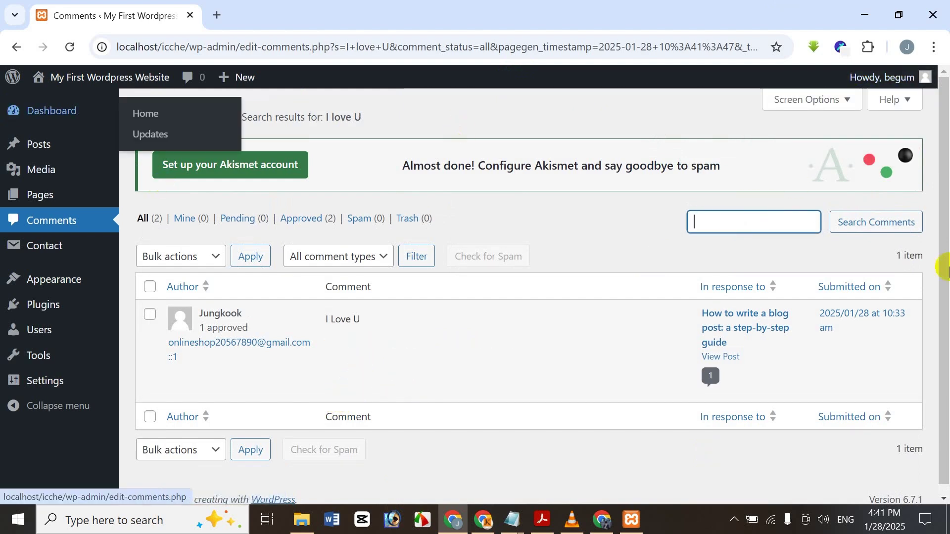
pyautogui.click(912, 224)
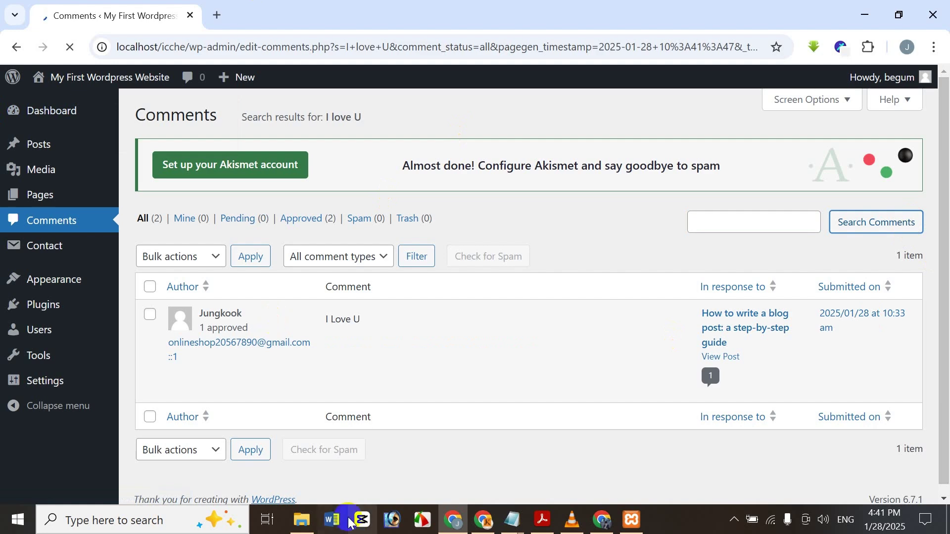
# - Open the All Posts list from the admin sidebar
pyautogui.scroll(-3, 448, 296)
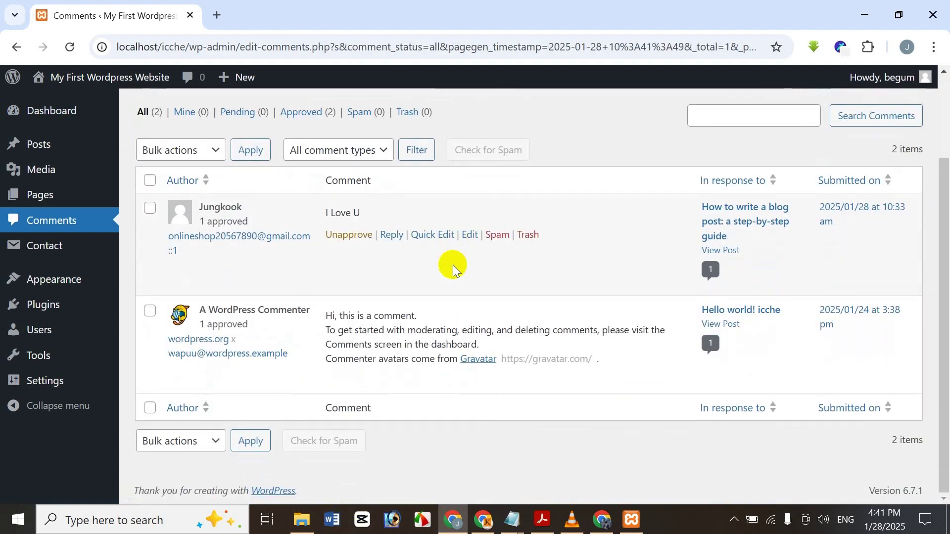
pyautogui.scroll(3, 453, 277)
pyautogui.scroll(-1, 223, 197)
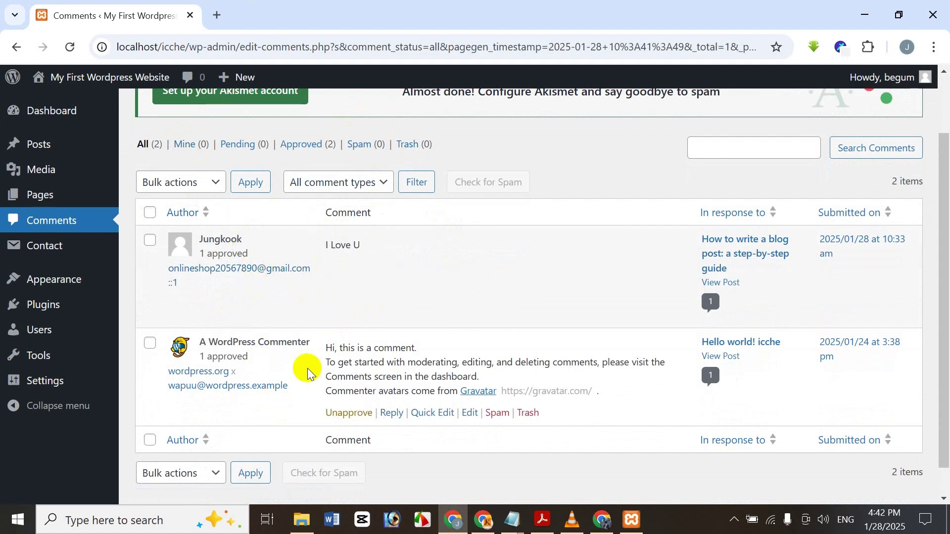
pyautogui.click(58, 190)
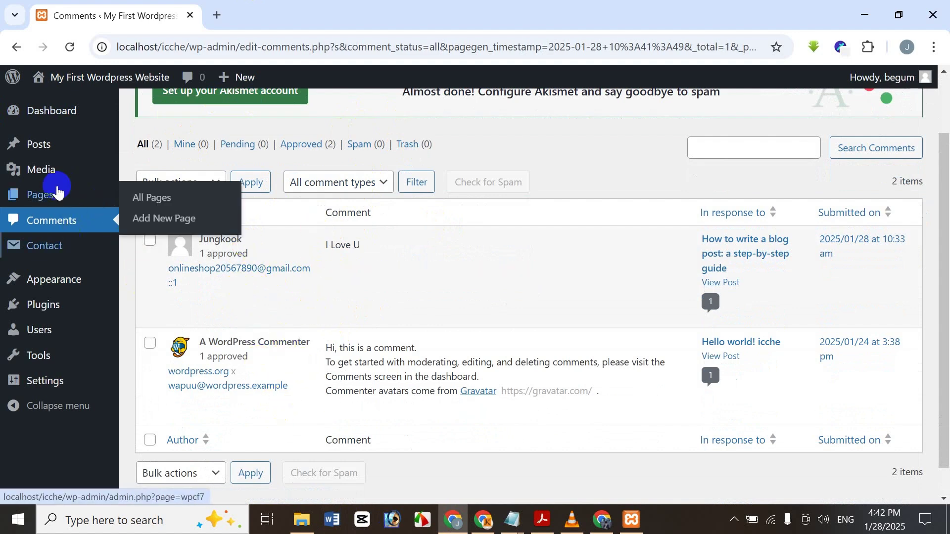
pyautogui.click(46, 144)
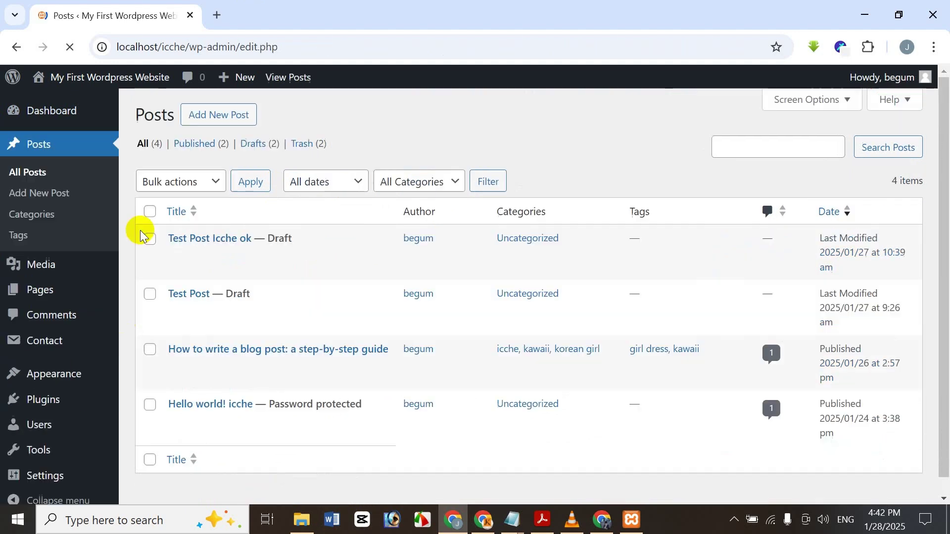
# - Open 'How to write a blog post: a step-by-step guide' in a new tab from its View link
pyautogui.scroll(-2, 272, 394)
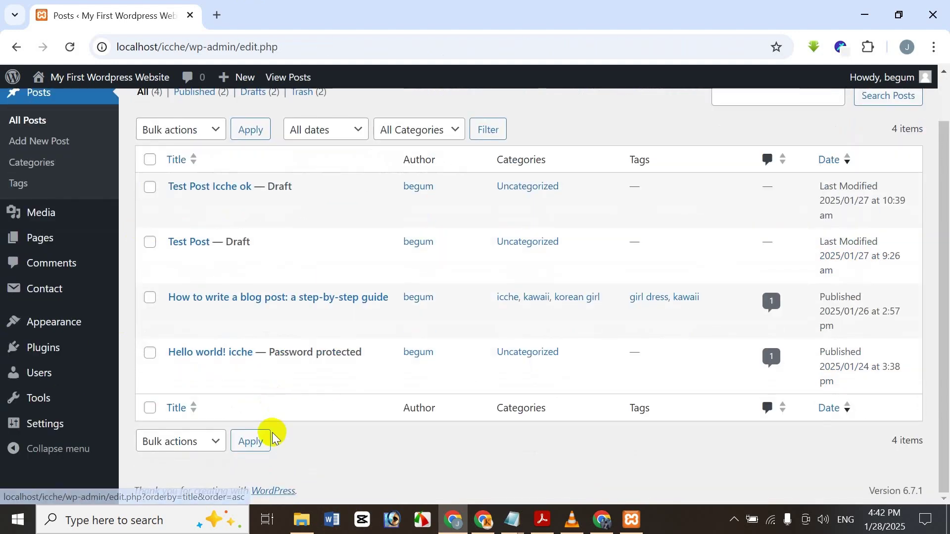
pyautogui.moveTo(206, 394)
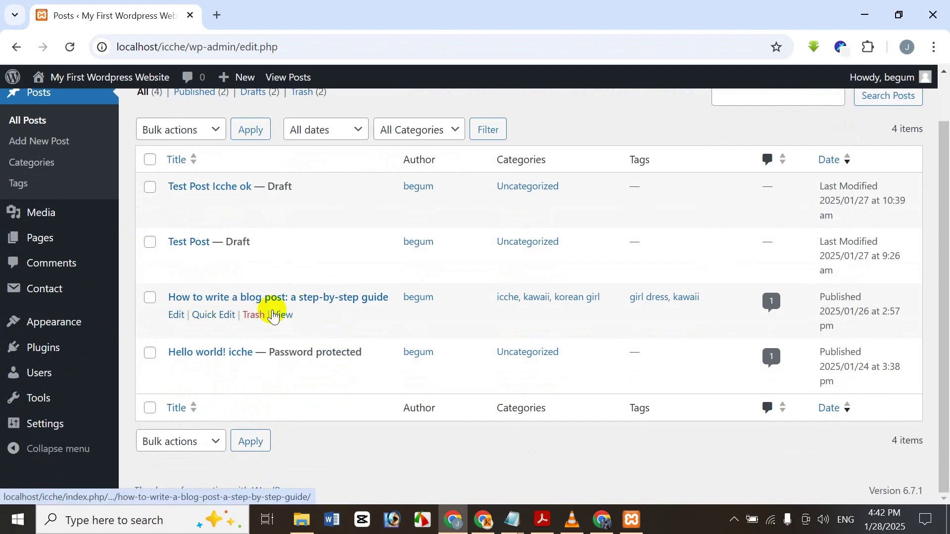
pyautogui.rightClick(280, 319)
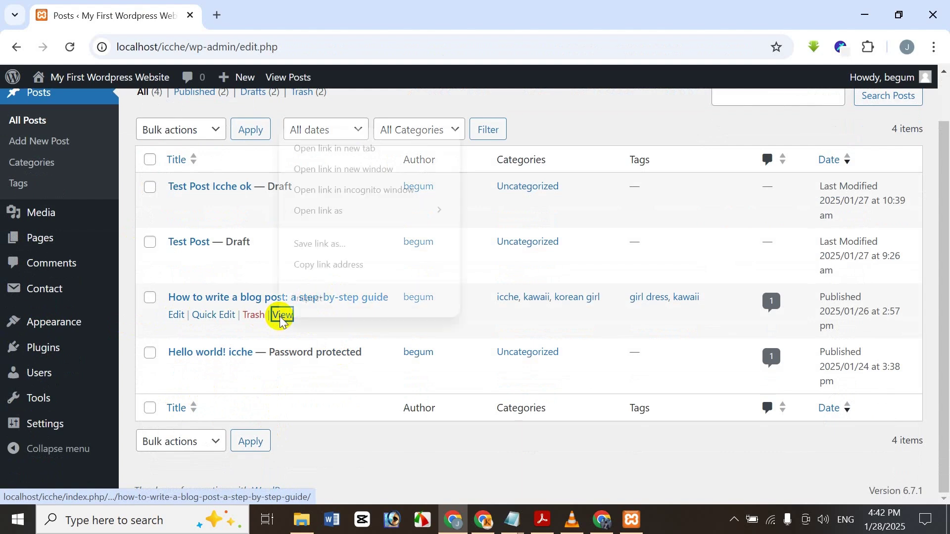
pyautogui.click(384, 148)
# - Copy the post's URL, close its tab, and start a new address in the other Chrome window
pyautogui.click(292, 6)
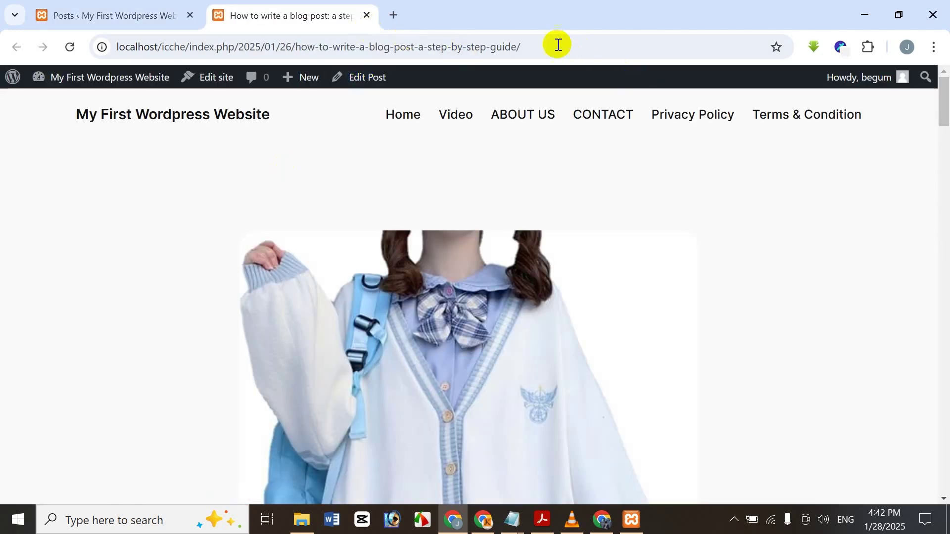
pyautogui.moveTo(547, 45); pyautogui.dragTo(60, 51)
pyautogui.hotkey('ctrl', 'c')
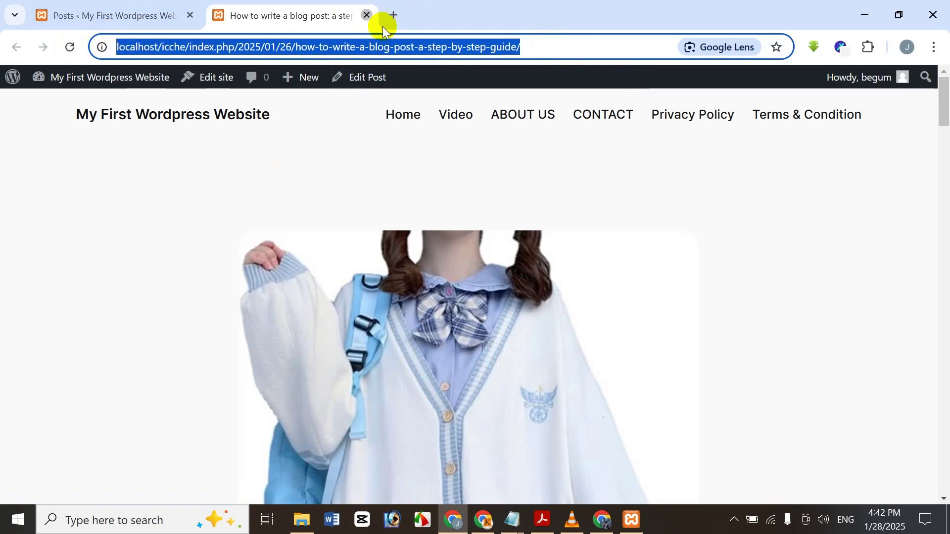
pyautogui.click(366, 15)
pyautogui.click(602, 519)
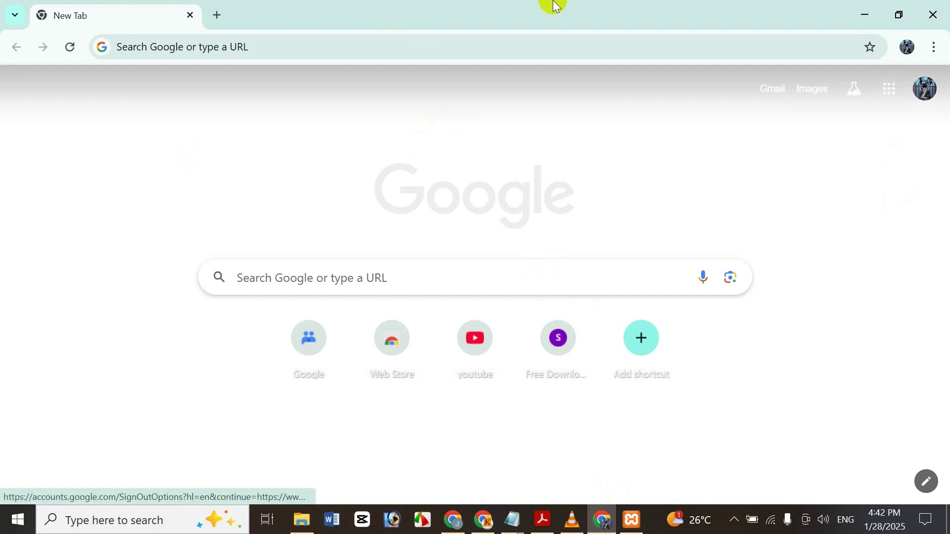
pyautogui.click(371, 58)
# - Paste and load the post URL, then scroll down to the Leave a Reply comment box
pyautogui.hotkey('ctrl', 'v')
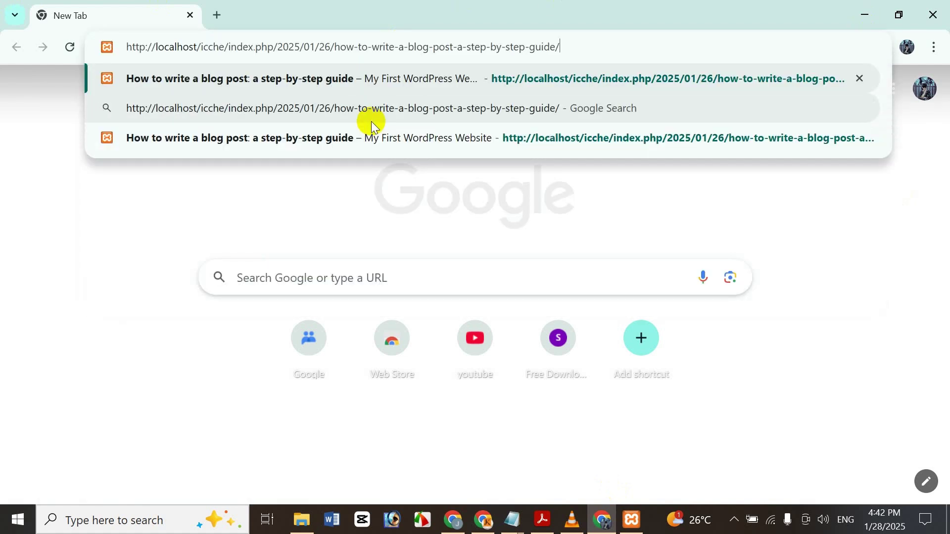
pyautogui.press('Return')
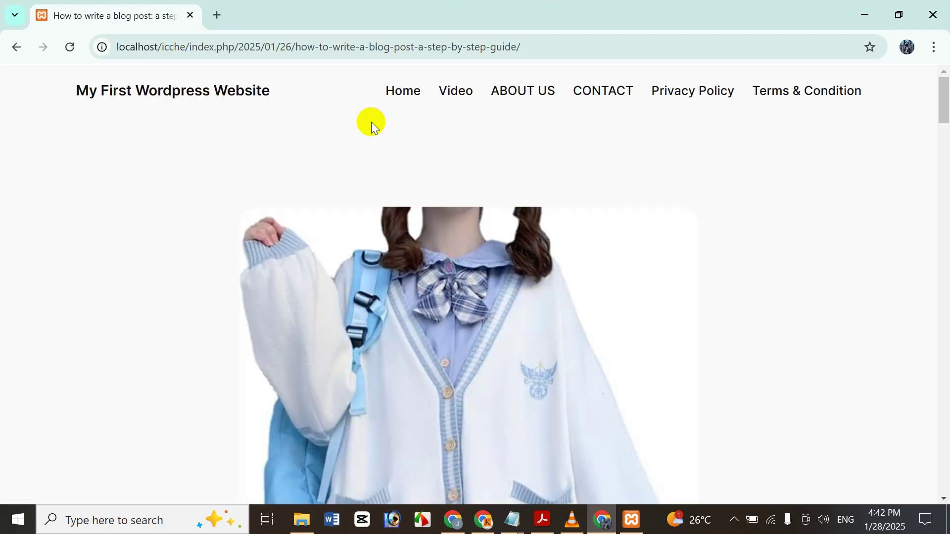
pyautogui.moveTo(944, 102); pyautogui.dragTo(942, 384)
pyautogui.rightClick(935, 337)
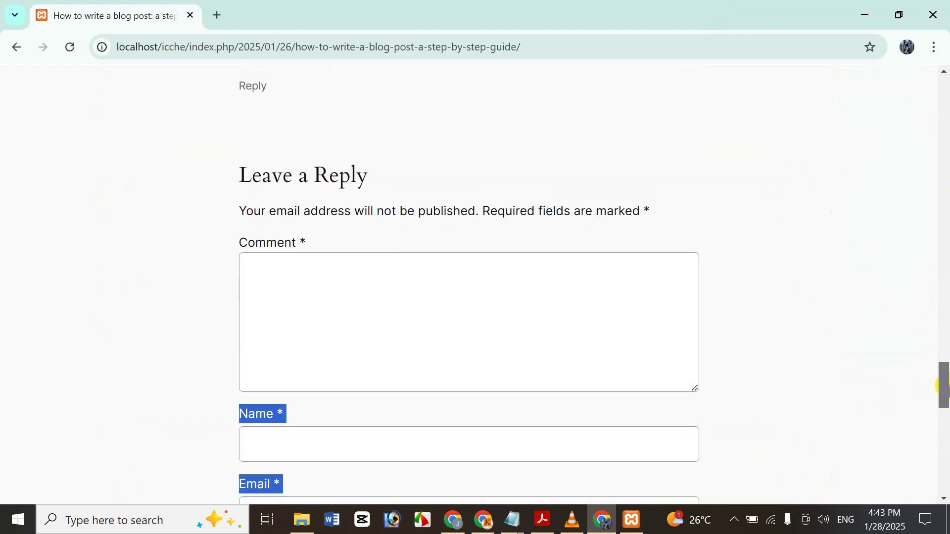
pyautogui.click(709, 313)
pyautogui.click(587, 327)
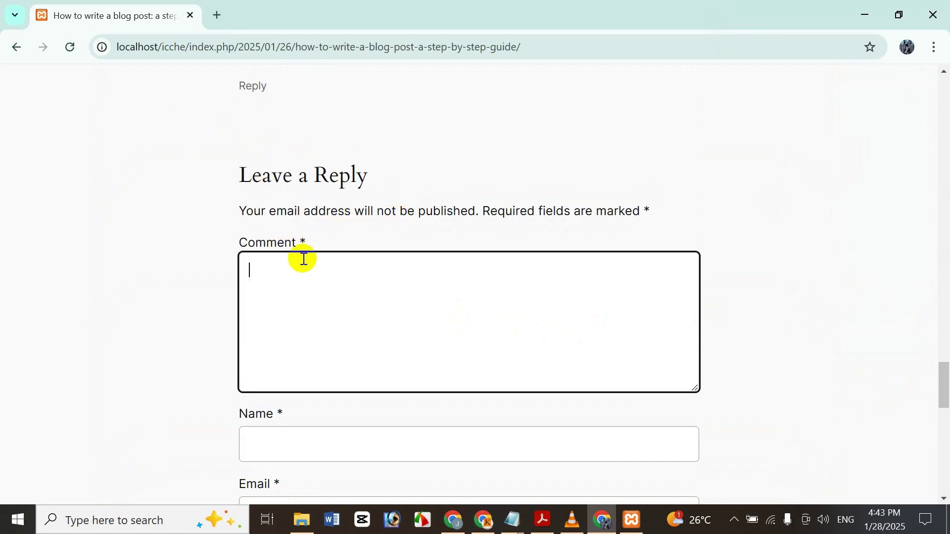
# - In the admin window, load the post in a new tab and click its comment box
pyautogui.click(443, 503)
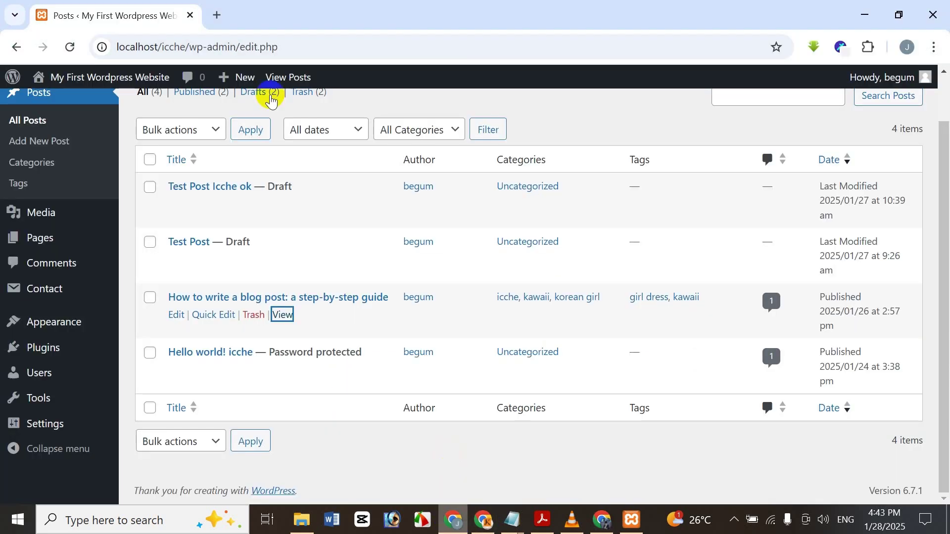
pyautogui.click(220, 15)
pyautogui.hotkey('ctrl', 'v')
pyautogui.press('Return')
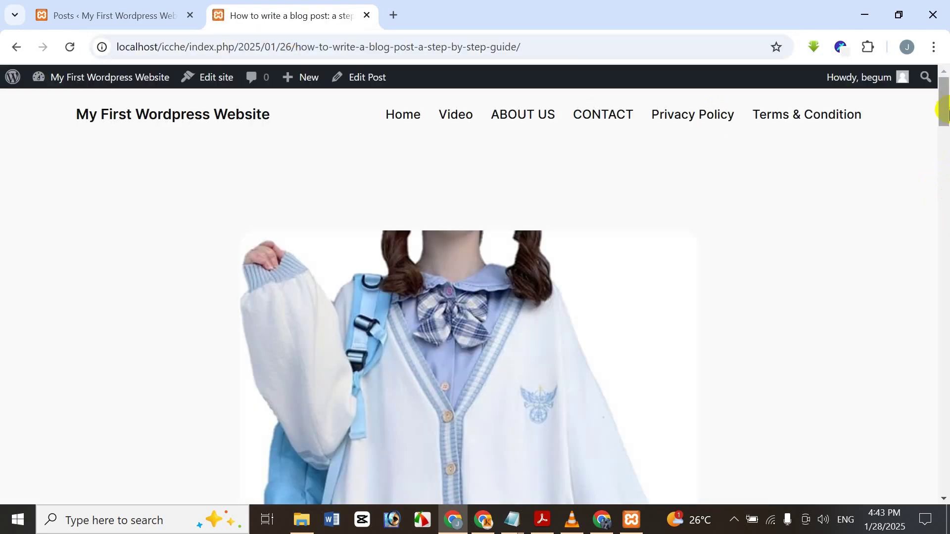
pyautogui.moveTo(940, 110); pyautogui.dragTo(885, 408)
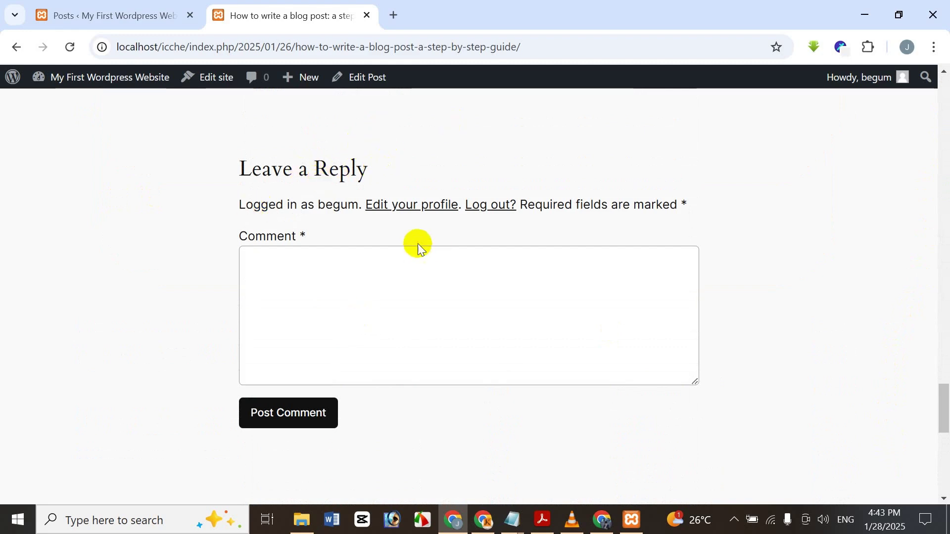
pyautogui.click(291, 282)
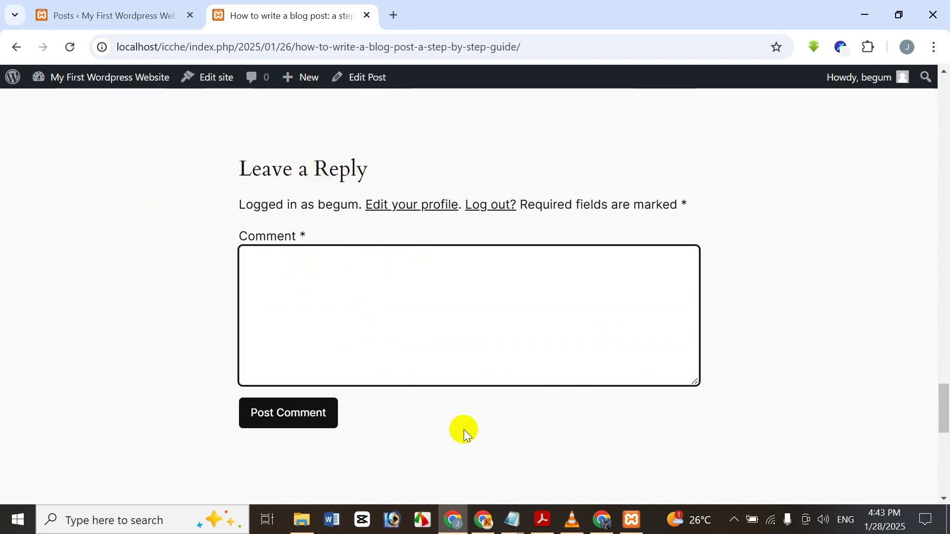
# - Switch between the two windows, ending on the logged-out visitor's empty reply form
pyautogui.click(603, 518)
pyautogui.click(545, 325)
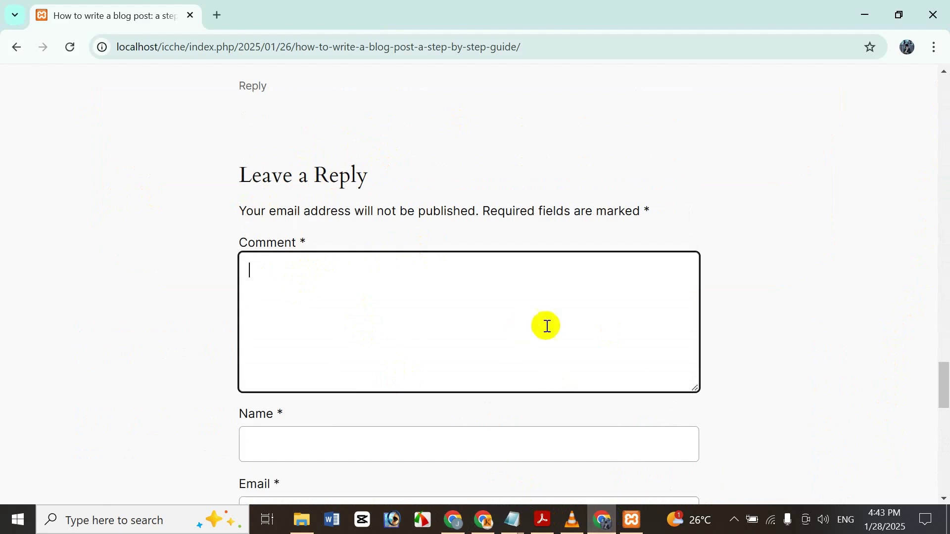
pyautogui.moveTo(945, 376); pyautogui.dragTo(944, 390)
pyautogui.click(453, 520)
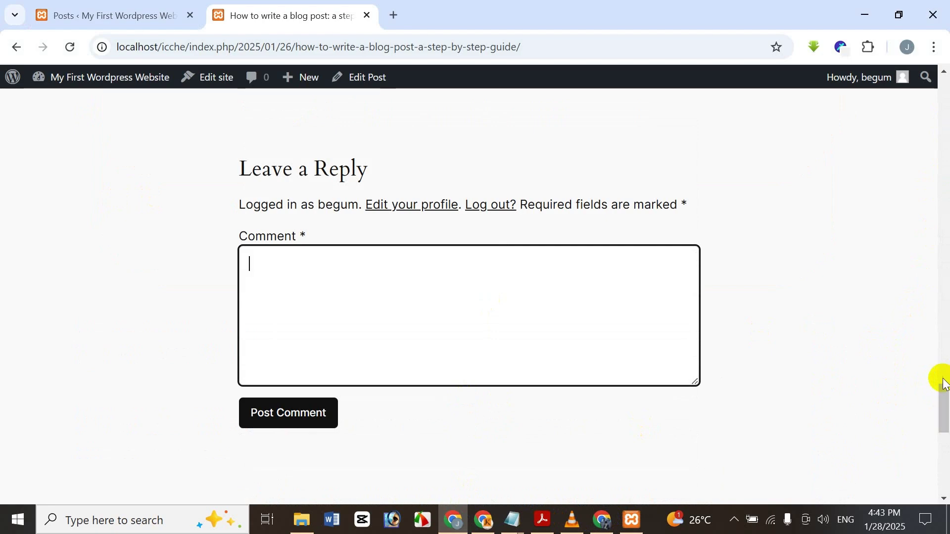
pyautogui.moveTo(943, 393); pyautogui.dragTo(867, 401)
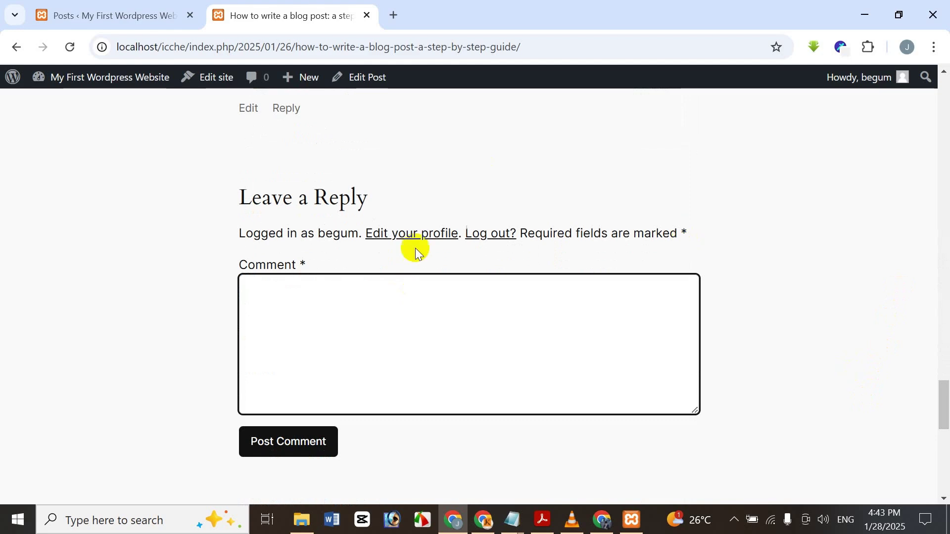
pyautogui.click(368, 288)
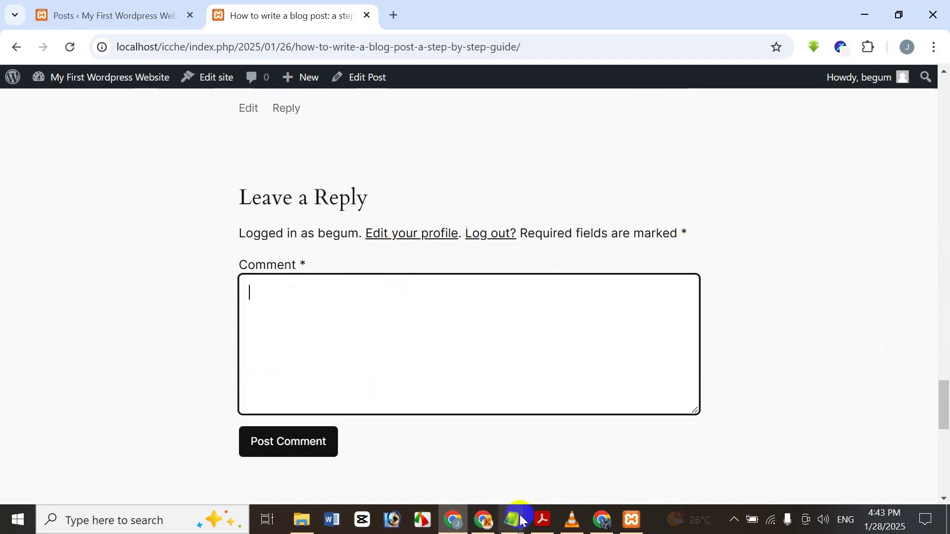
pyautogui.click(150, 6)
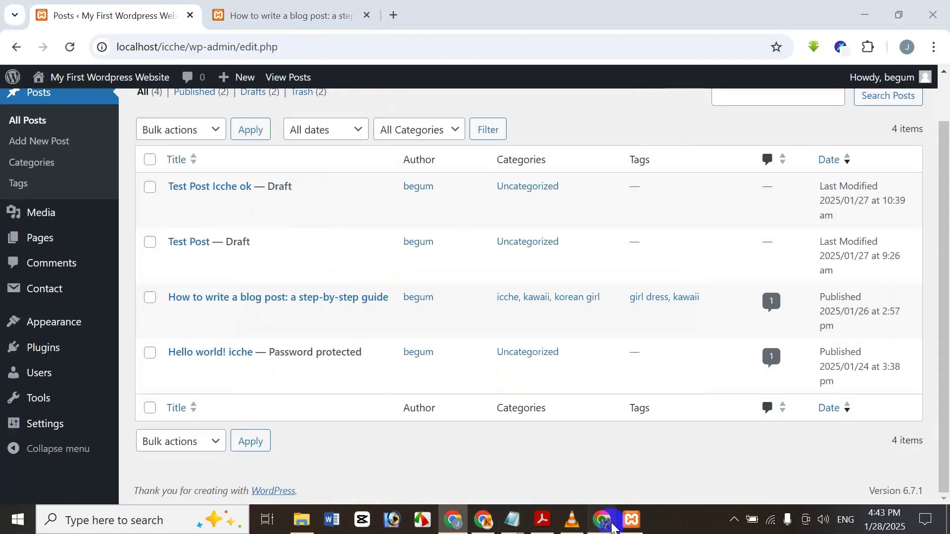
pyautogui.click(610, 524)
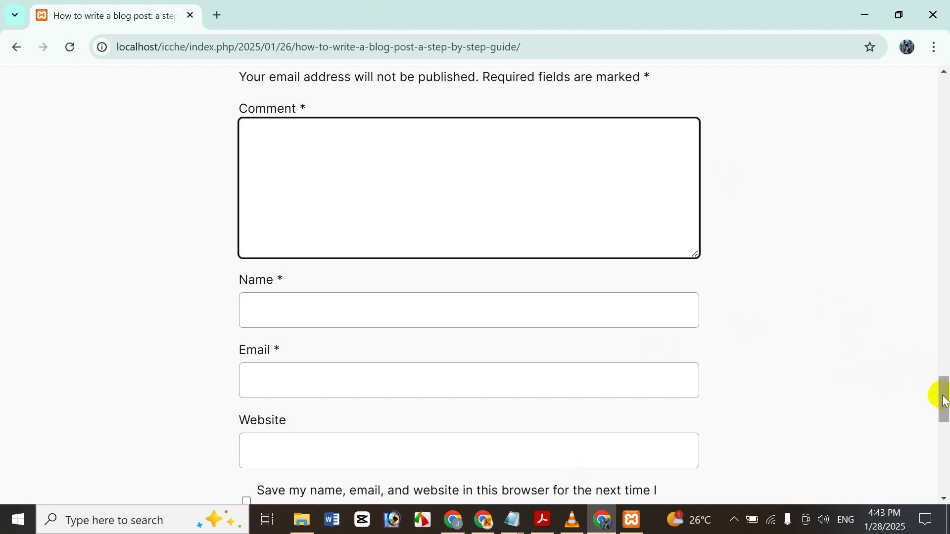
# - Enter the commenter's name in the comment form's Name field
pyautogui.moveTo(943, 392)
pyautogui.mouseDown()
pyautogui.moveTo(946, 345)
pyautogui.moveTo(945, 440)
pyautogui.moveTo(946, 392)
pyautogui.mouseUp()
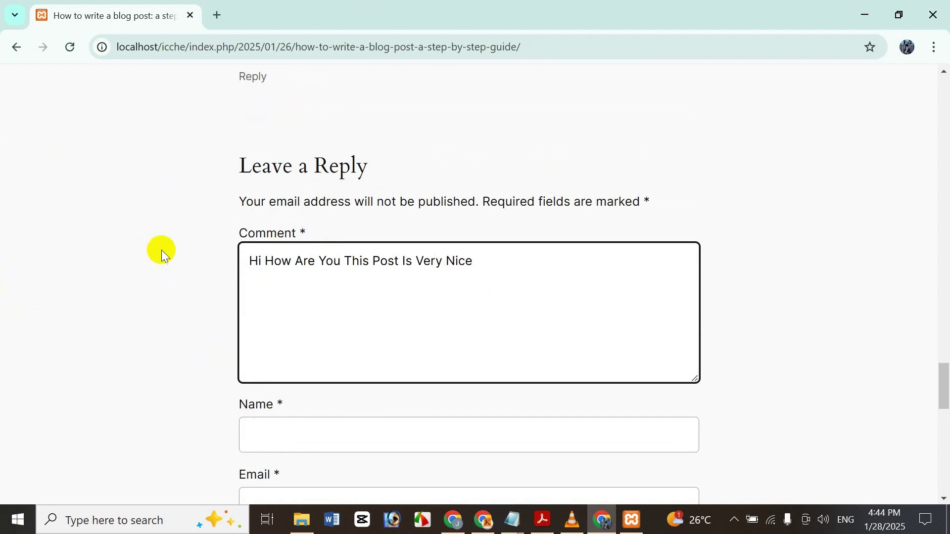
pyautogui.scroll(-5, 384, 291)
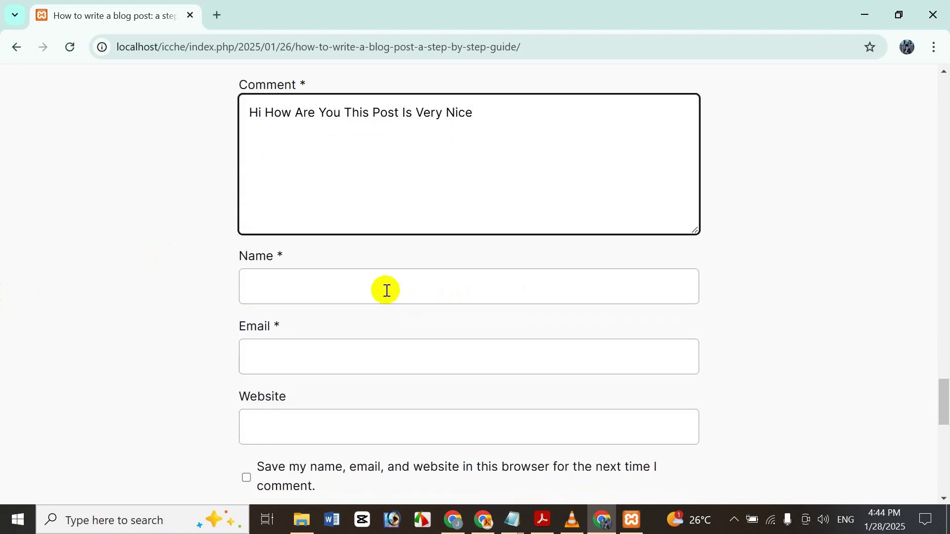
pyautogui.click(379, 216)
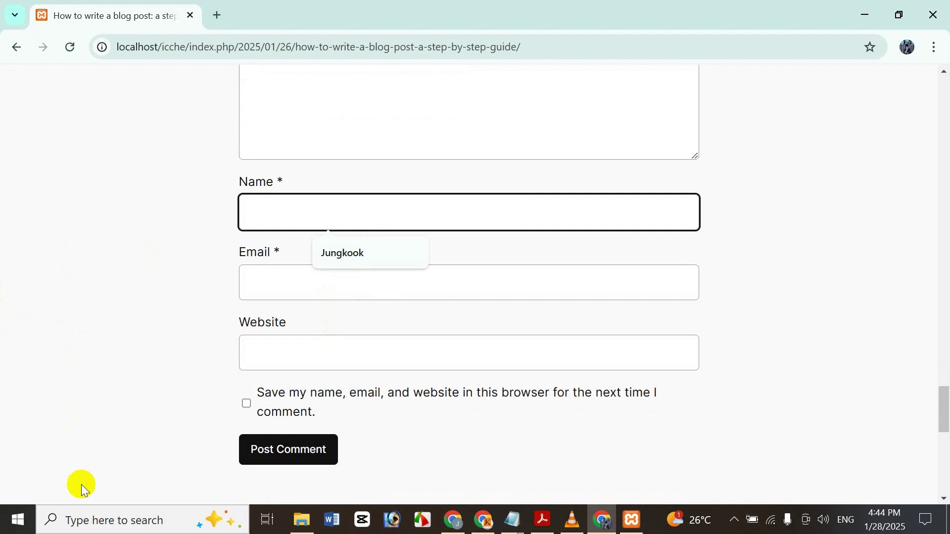
pyautogui.write('rupa')
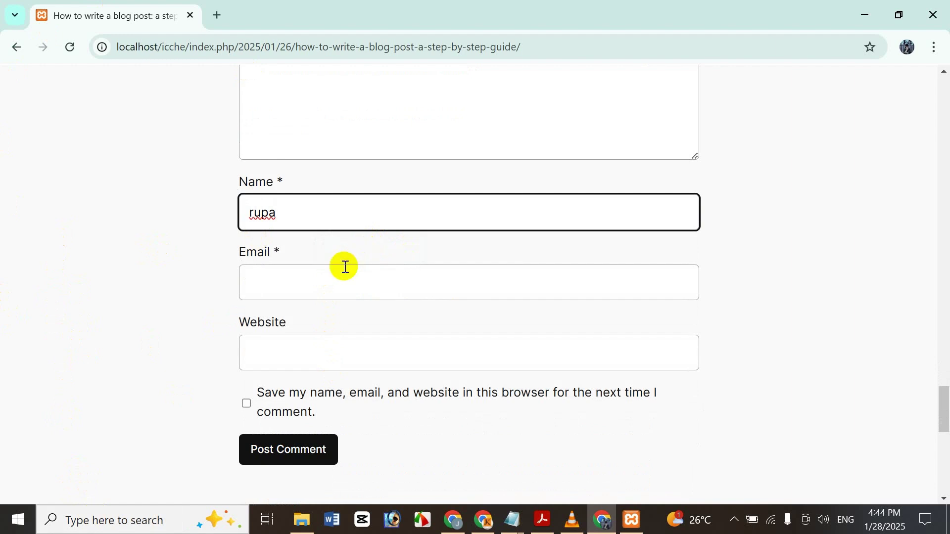
pyautogui.click(330, 284)
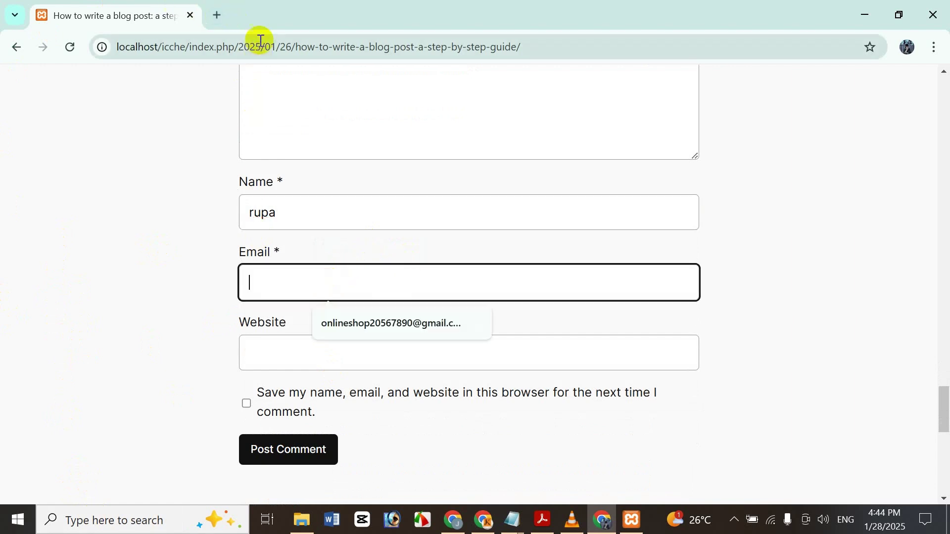
# - Copy the signed-in Google account's e-mail address and paste it into the Email field
pyautogui.click(217, 15)
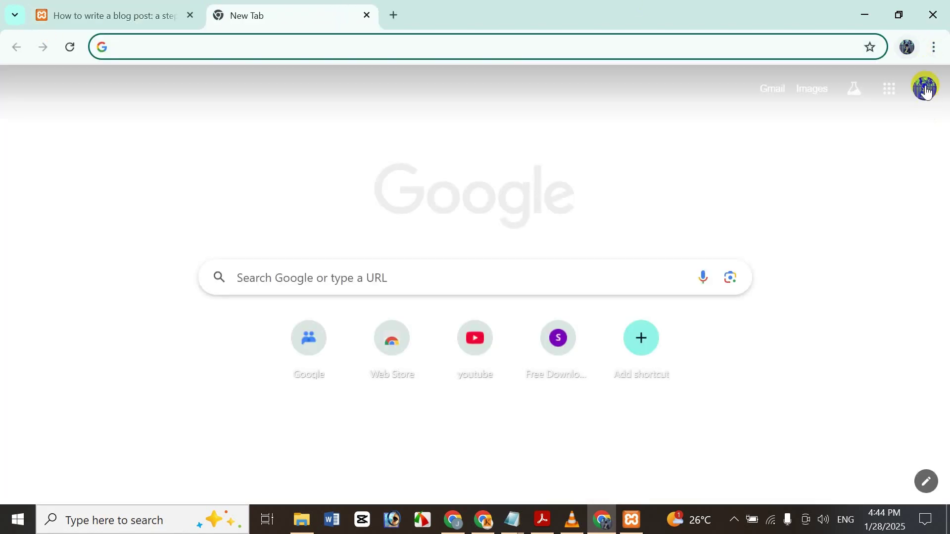
pyautogui.click(926, 89)
pyautogui.moveTo(868, 133); pyautogui.dragTo(664, 126)
pyautogui.hotkey('ctrl', 'c')
pyautogui.click(120, 6)
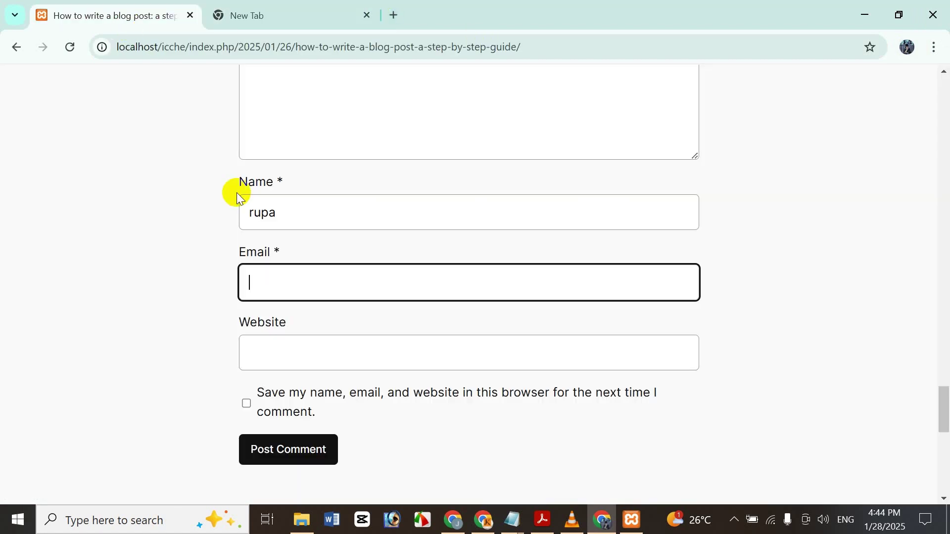
pyautogui.hotkey('ctrl', 'v')
pyautogui.click(322, 365)
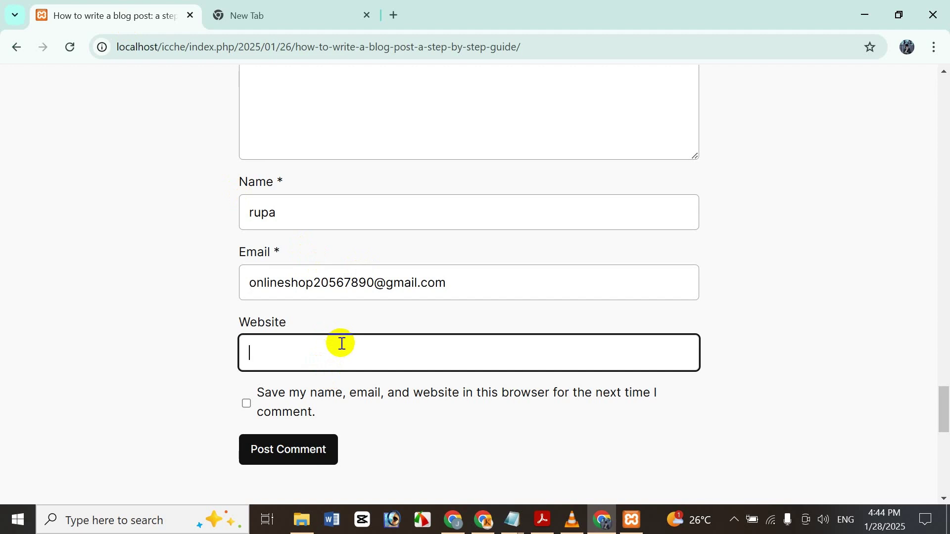
# - Leave Website blank and submit the comment with Post Comment
pyautogui.scroll(2, 946, 454)
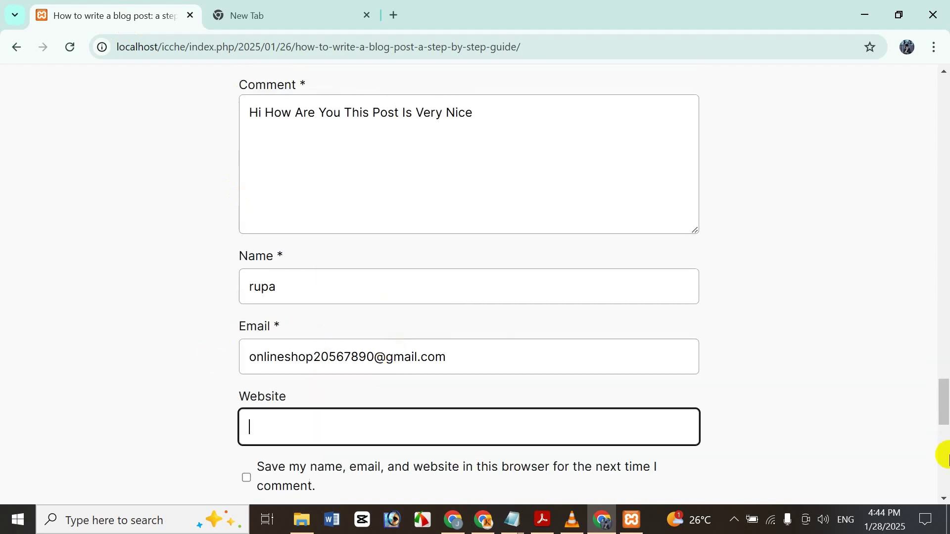
pyautogui.scroll(-3, 484, 410)
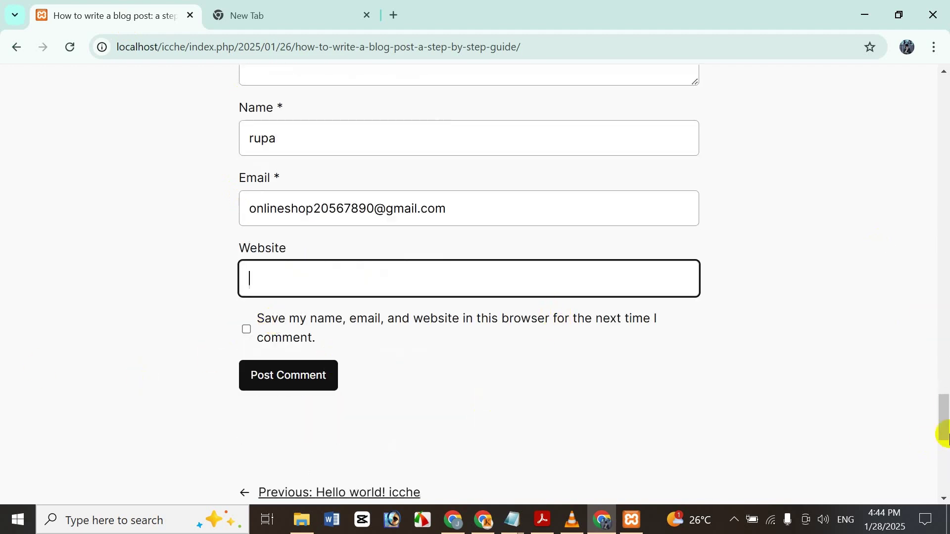
pyautogui.moveTo(946, 415); pyautogui.dragTo(944, 393)
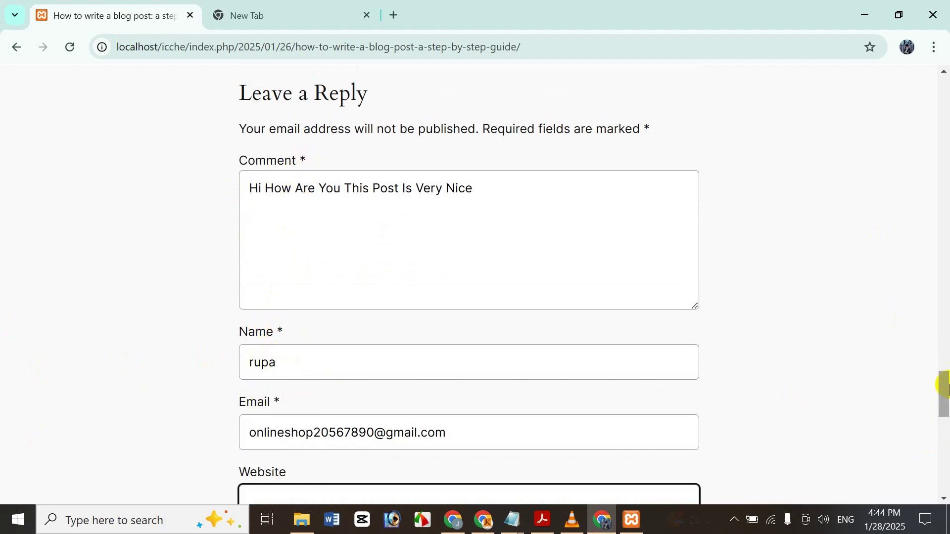
pyautogui.moveTo(944, 388); pyautogui.dragTo(944, 420)
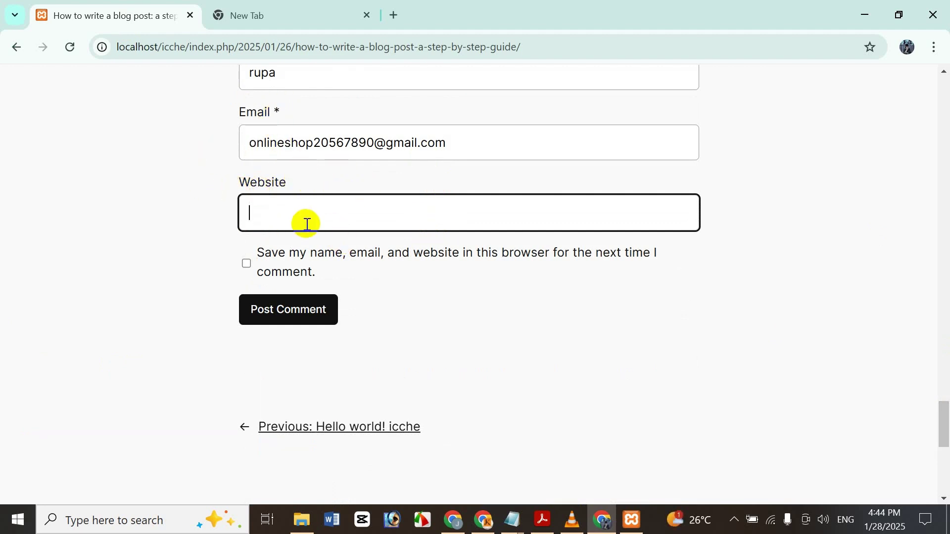
pyautogui.click(367, 336)
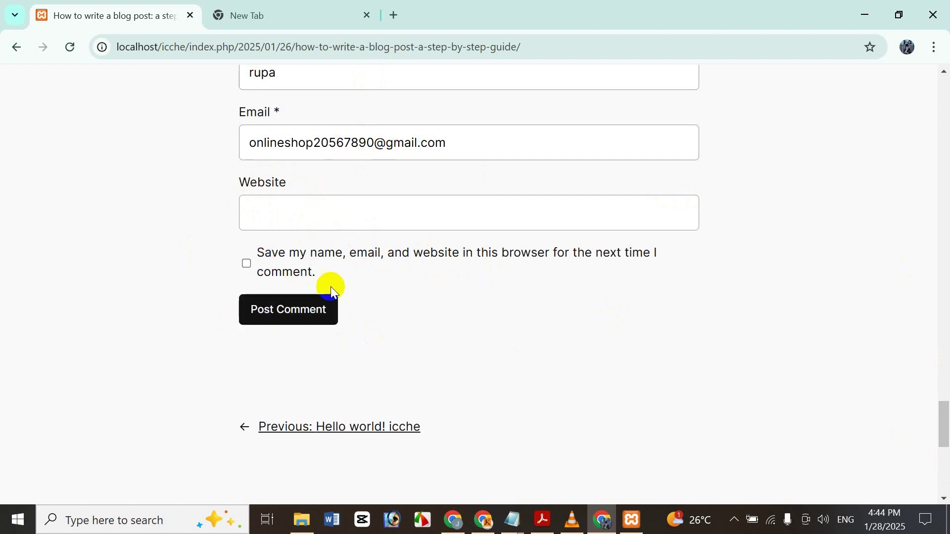
pyautogui.click(300, 319)
pyautogui.scroll(4, 335, 272)
pyautogui.scroll(-4, 333, 290)
pyautogui.click(307, 324)
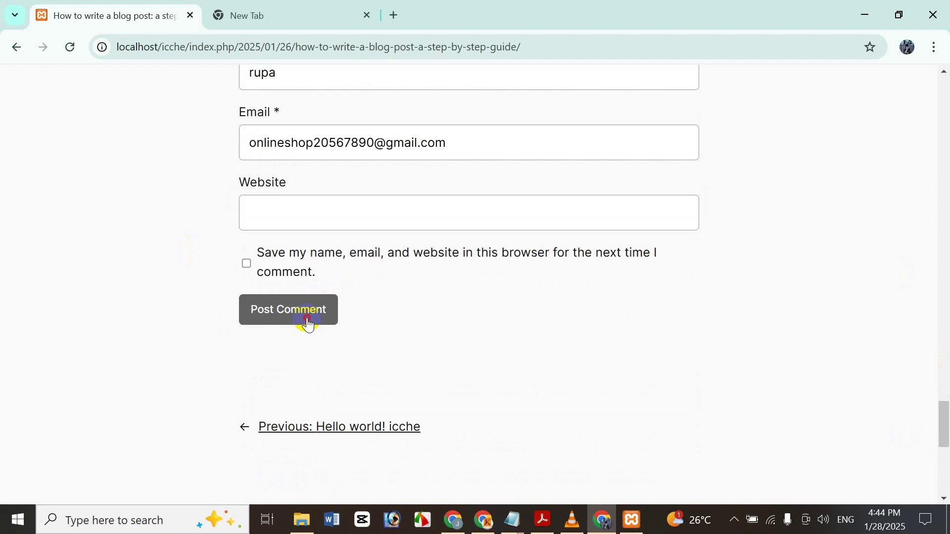
# - Submit the comment, confirm it shows awaiting moderation, and switch to the admin Posts window
pyautogui.click(308, 322)
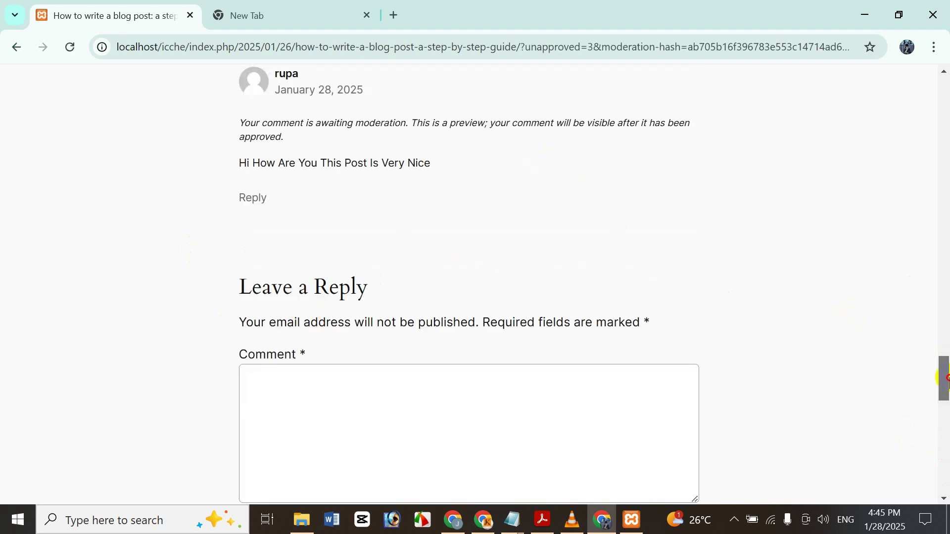
pyautogui.moveTo(944, 378); pyautogui.dragTo(658, 346)
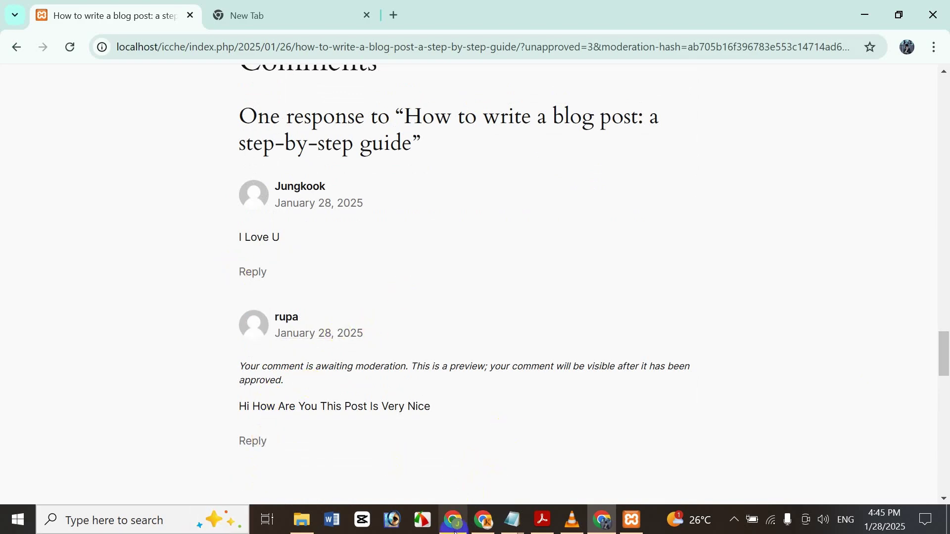
pyautogui.moveTo(455, 532)
pyautogui.click(453, 473)
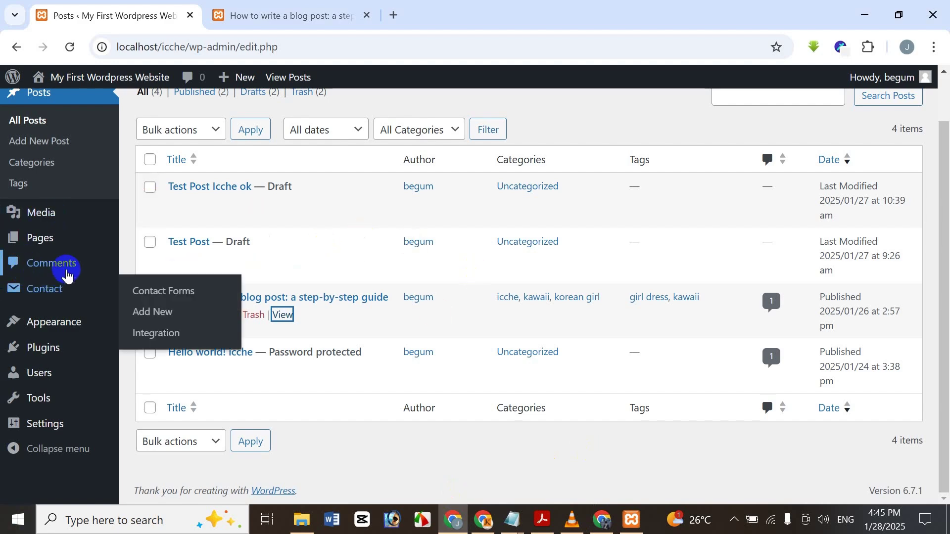
# - Reload the admin and open Comments to find the pending visitor comment
pyautogui.click(71, 47)
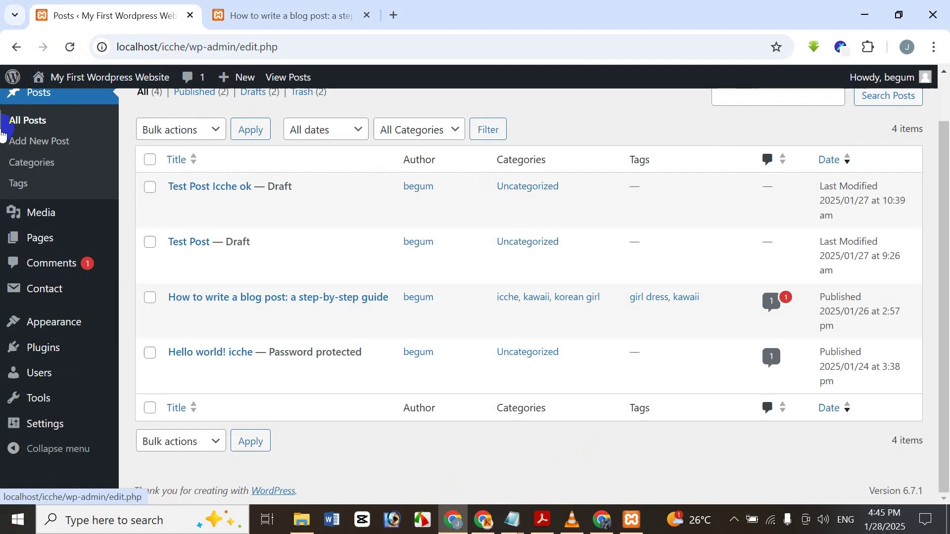
pyautogui.click(30, 132)
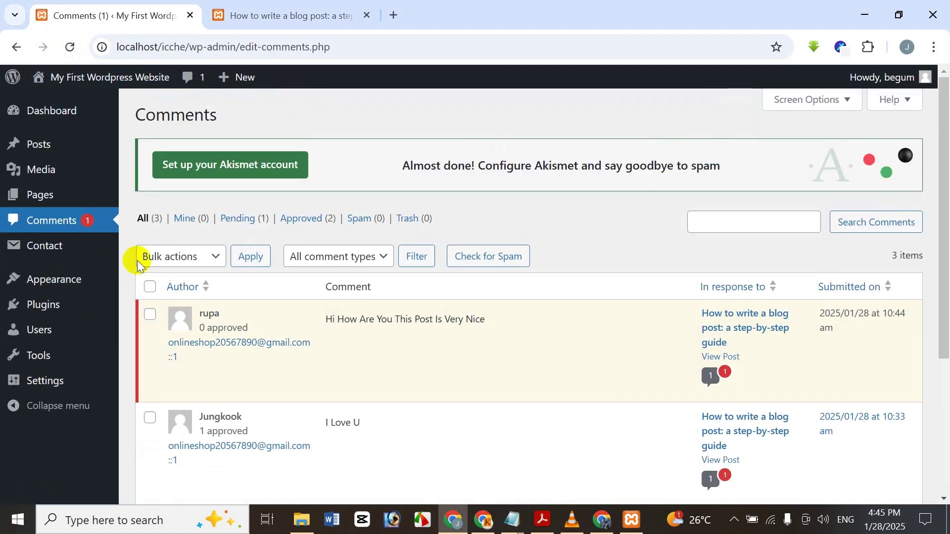
pyautogui.scroll(-5, 211, 246)
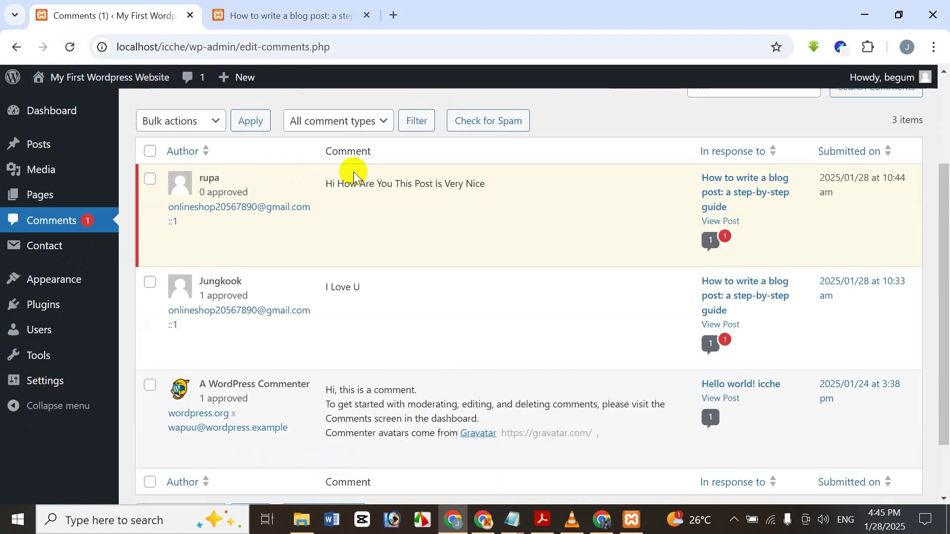
pyautogui.scroll(1, 354, 144)
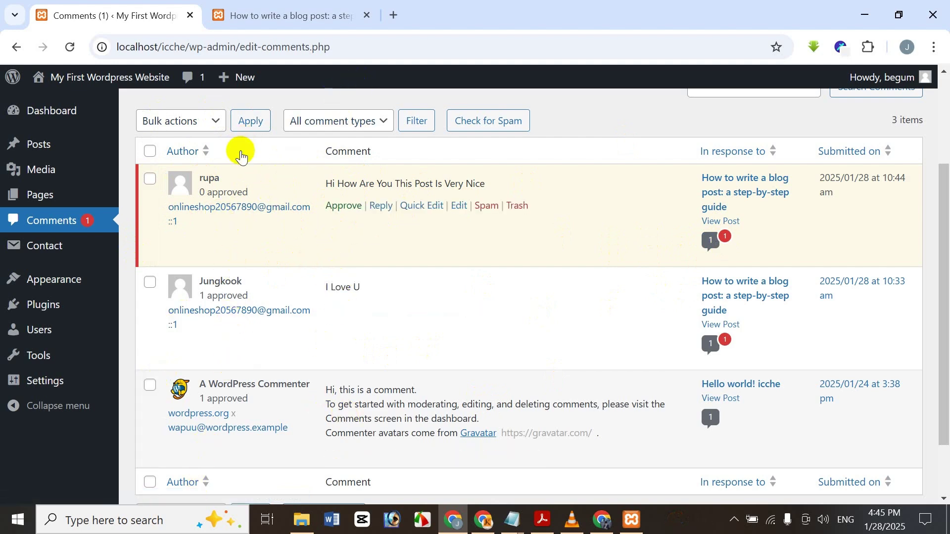
# - Approve the pending 'Hi How Are You This Post Is Very Nice' comment using Bulk actions Approve
pyautogui.moveTo(298, 210)
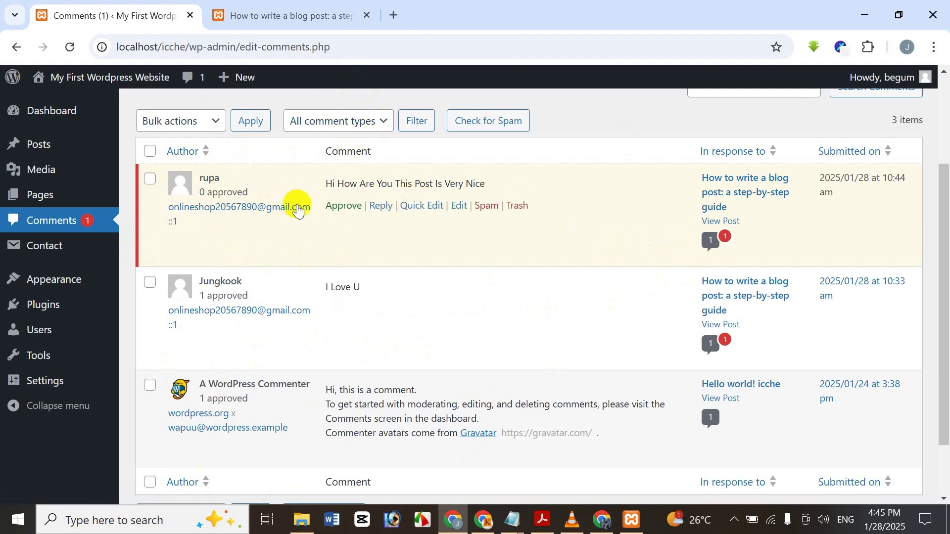
pyautogui.scroll(3, 463, 293)
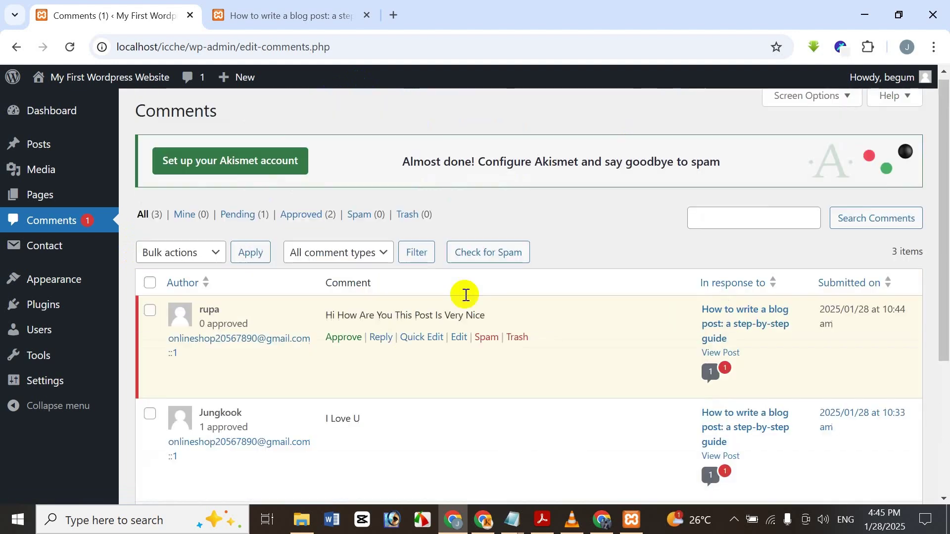
pyautogui.moveTo(275, 329)
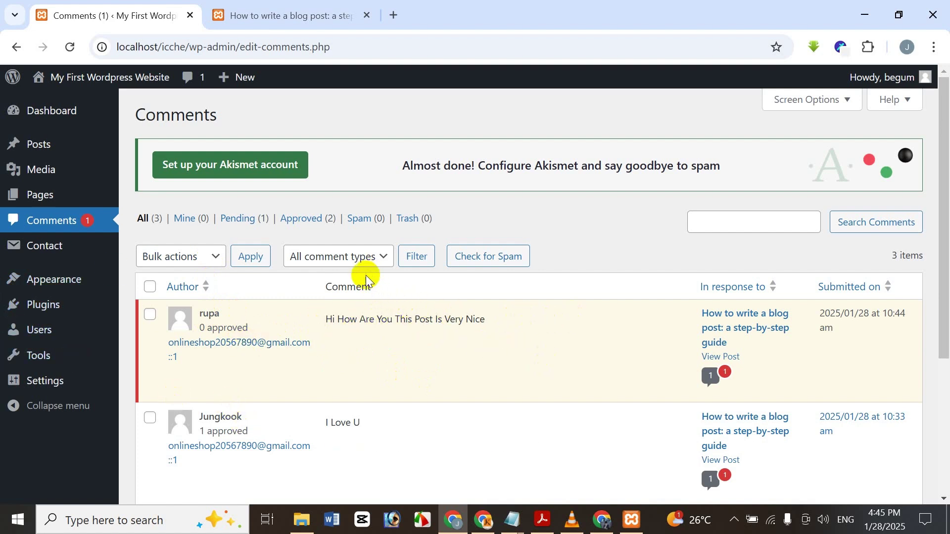
pyautogui.moveTo(376, 322)
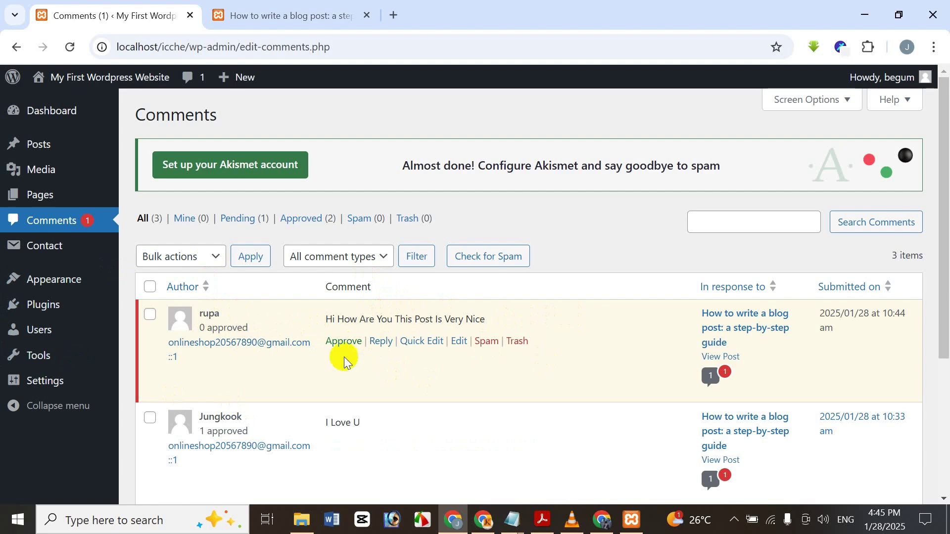
pyautogui.click(157, 316)
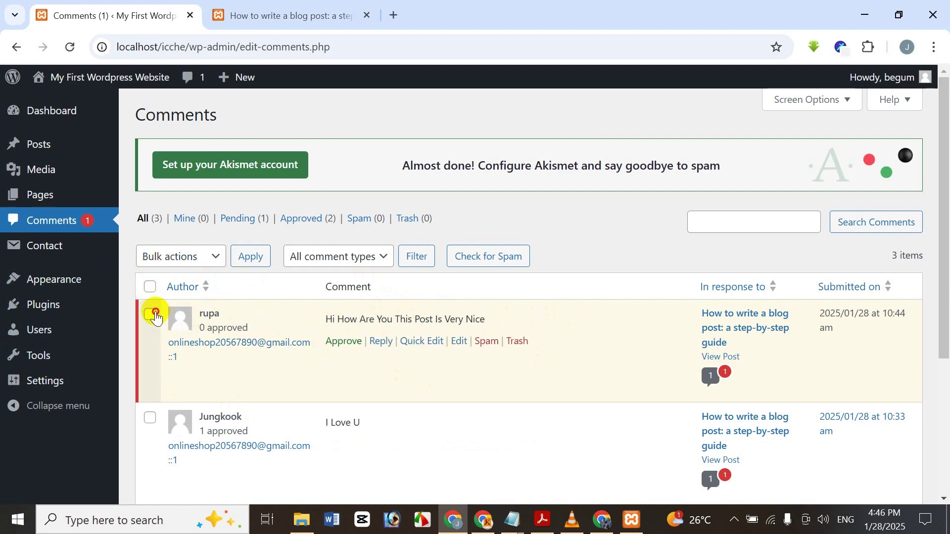
pyautogui.click(216, 256)
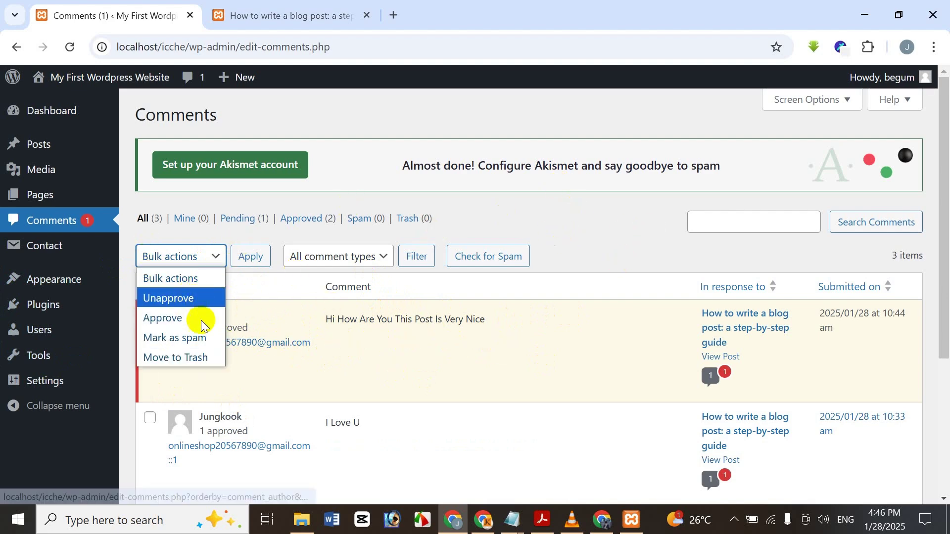
pyautogui.click(525, 235)
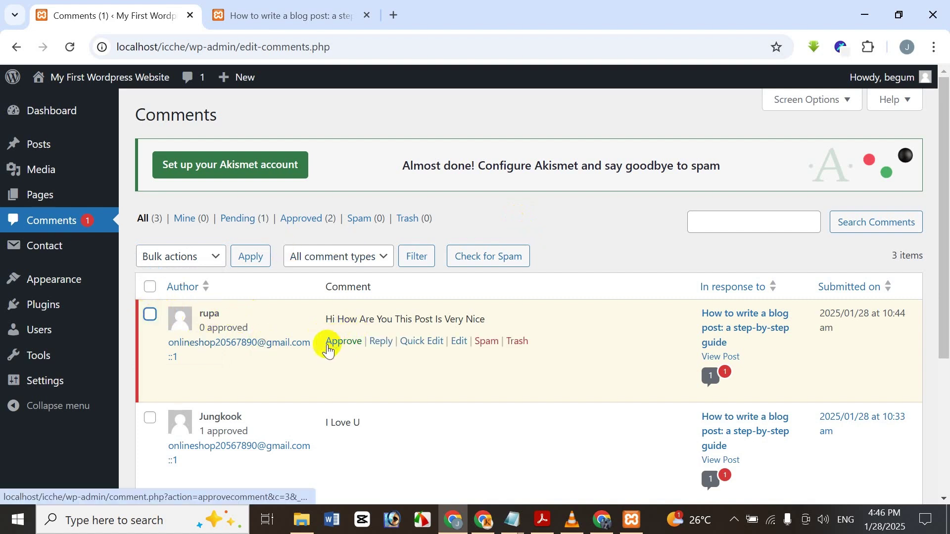
pyautogui.click(330, 349)
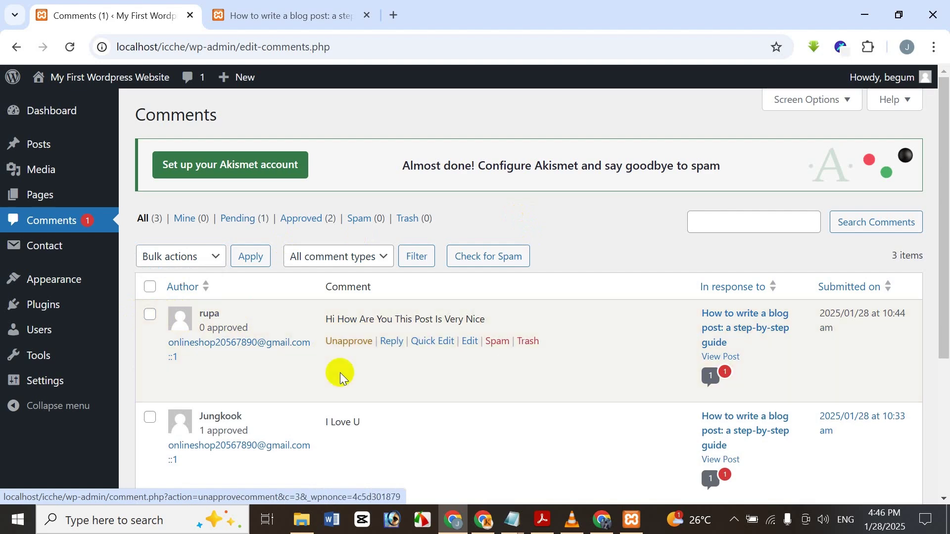
pyautogui.click(360, 347)
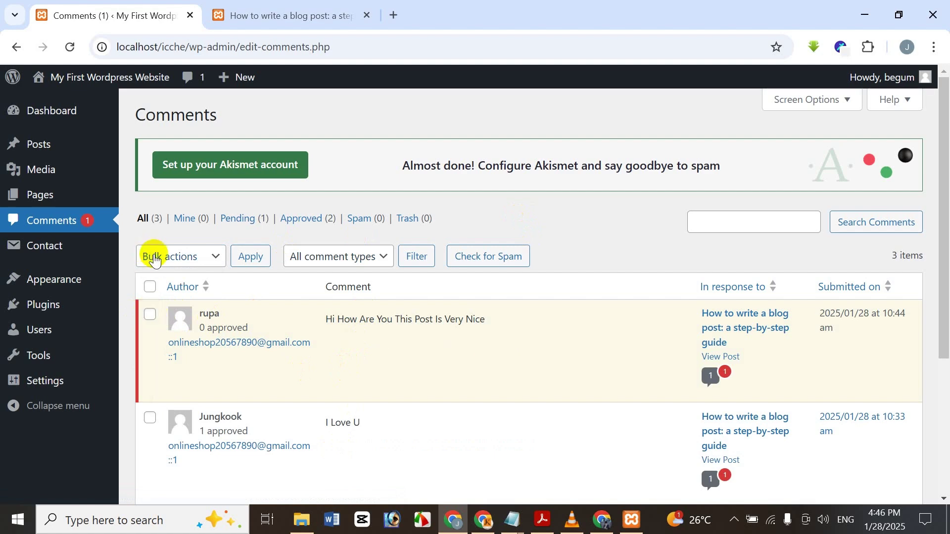
pyautogui.click(179, 266)
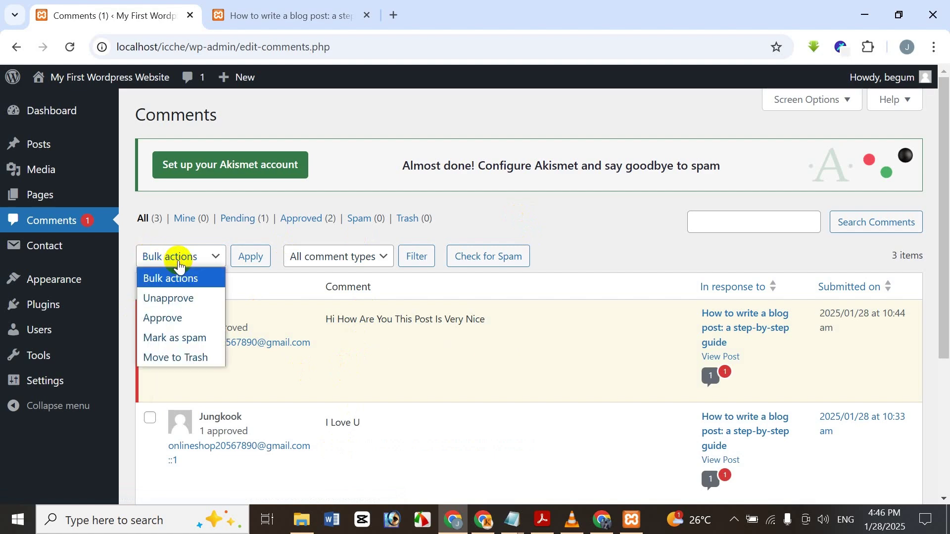
pyautogui.click(183, 319)
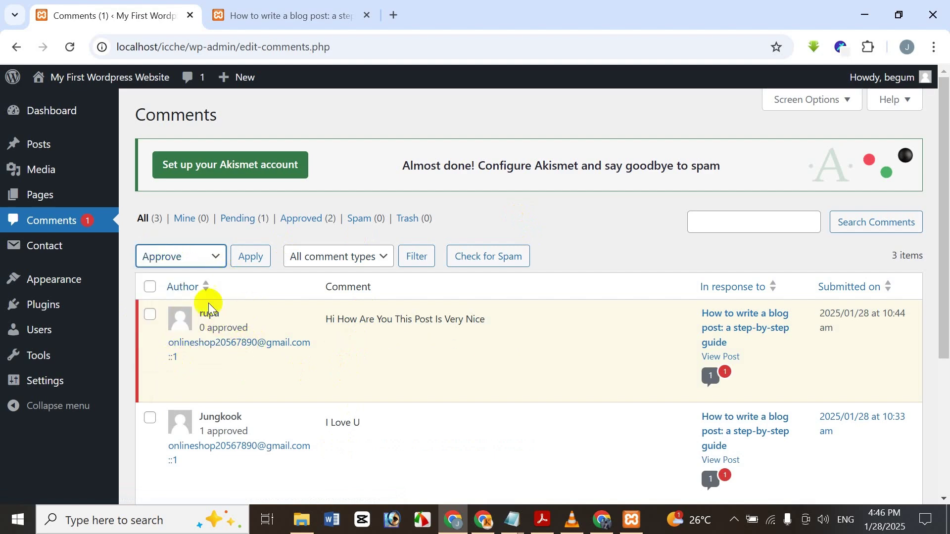
pyautogui.click(150, 314)
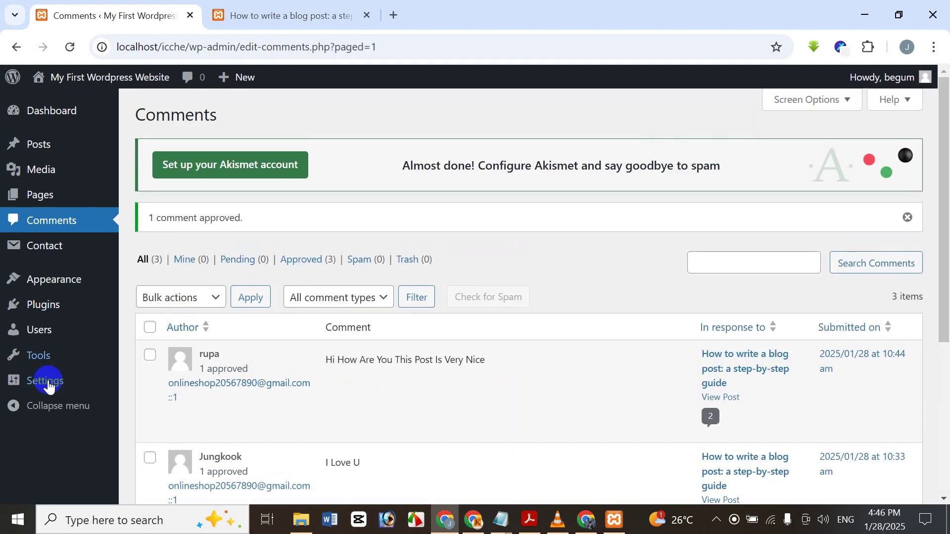
# - Select the visitor comment and choose Mark as spam from Bulk actions
pyautogui.click(151, 356)
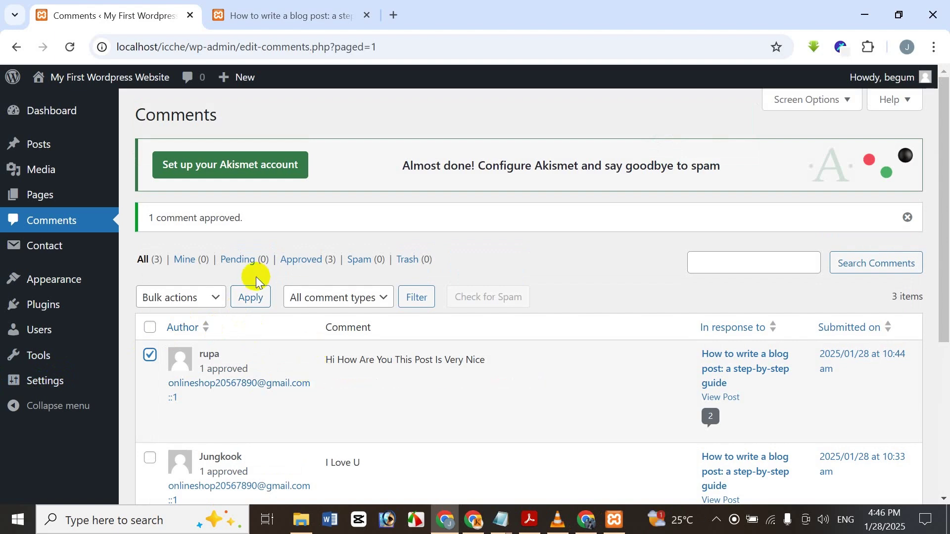
pyautogui.click(215, 297)
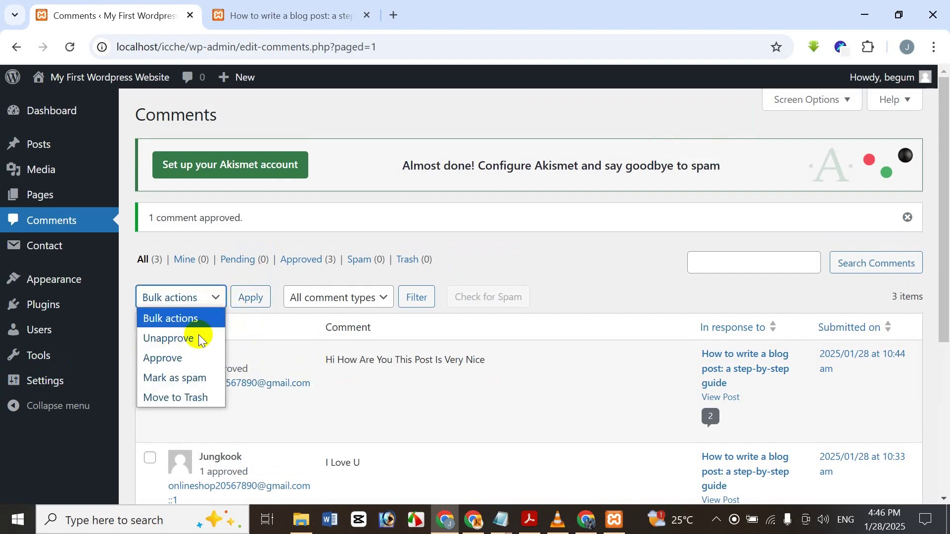
pyautogui.click(494, 258)
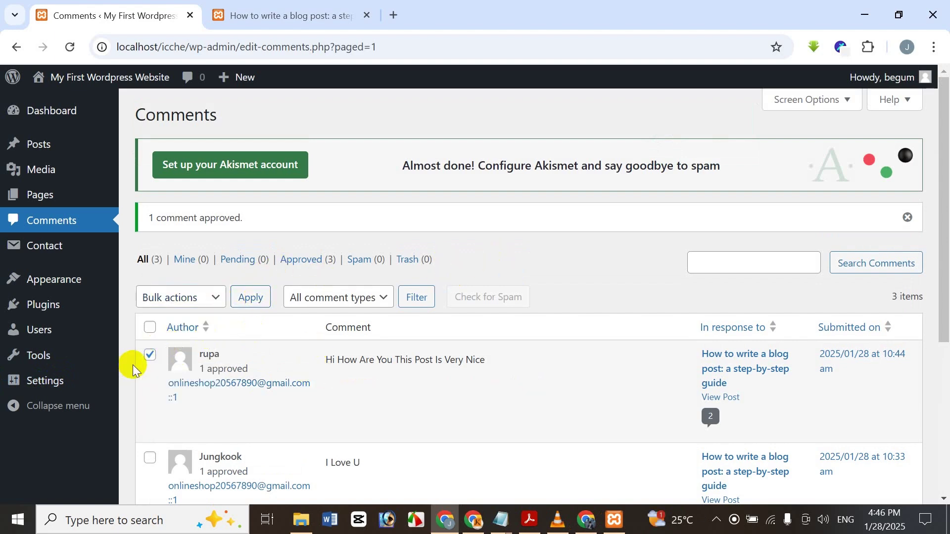
pyautogui.click(150, 355)
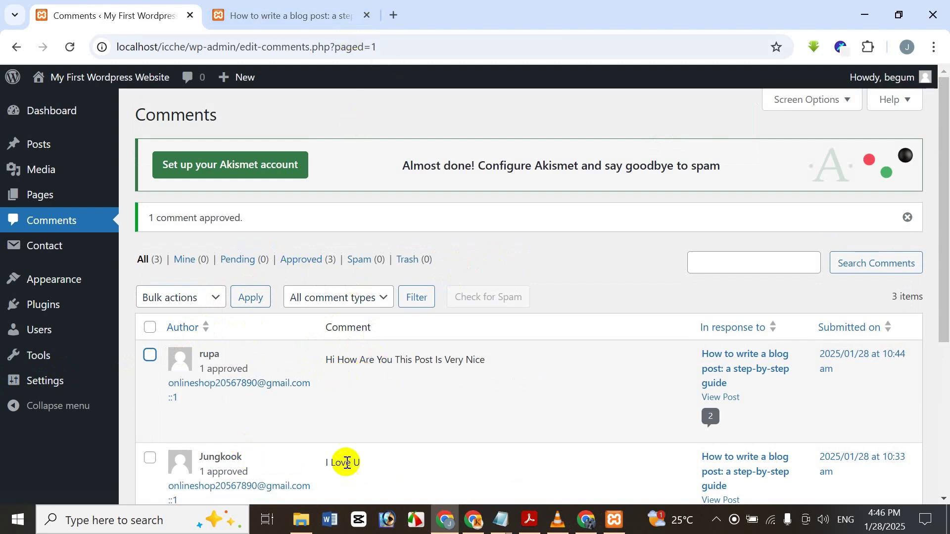
pyautogui.click(358, 304)
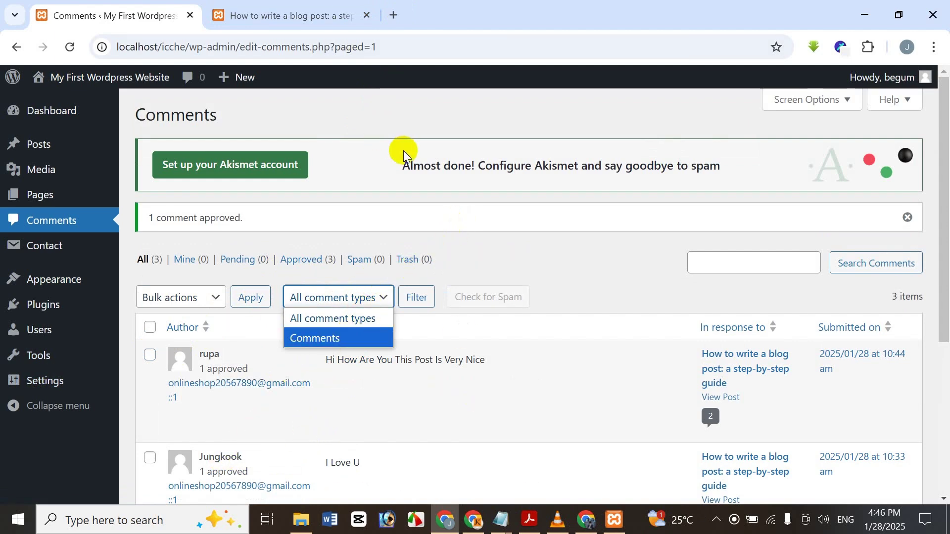
pyautogui.click(464, 242)
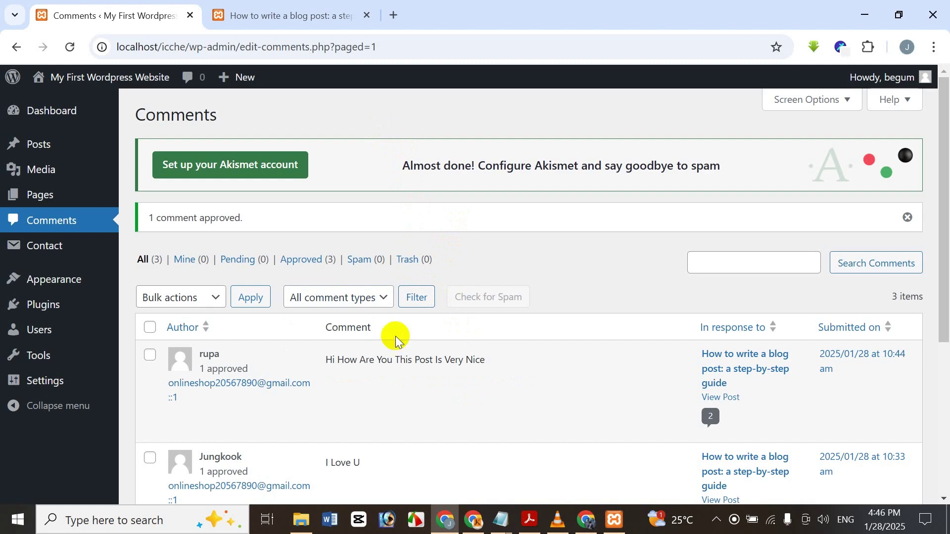
pyautogui.click(150, 355)
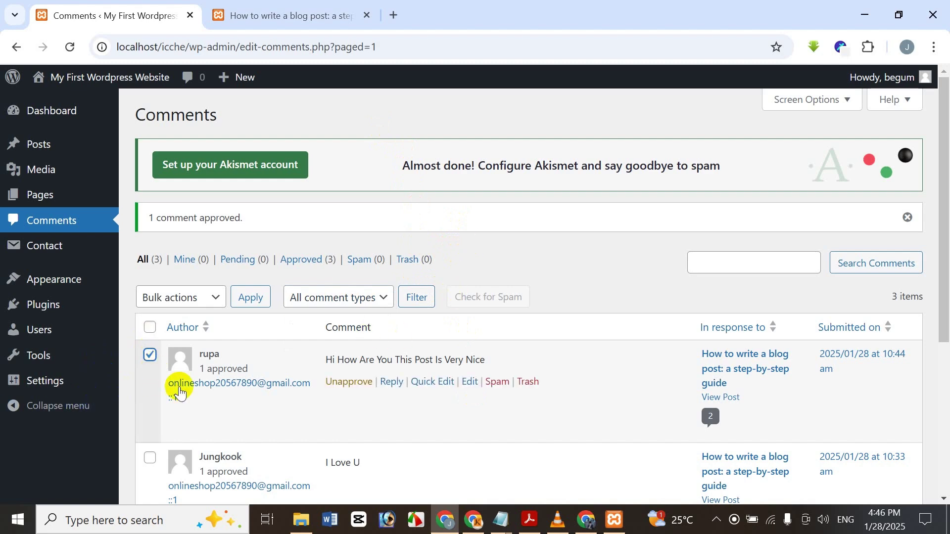
pyautogui.click(192, 297)
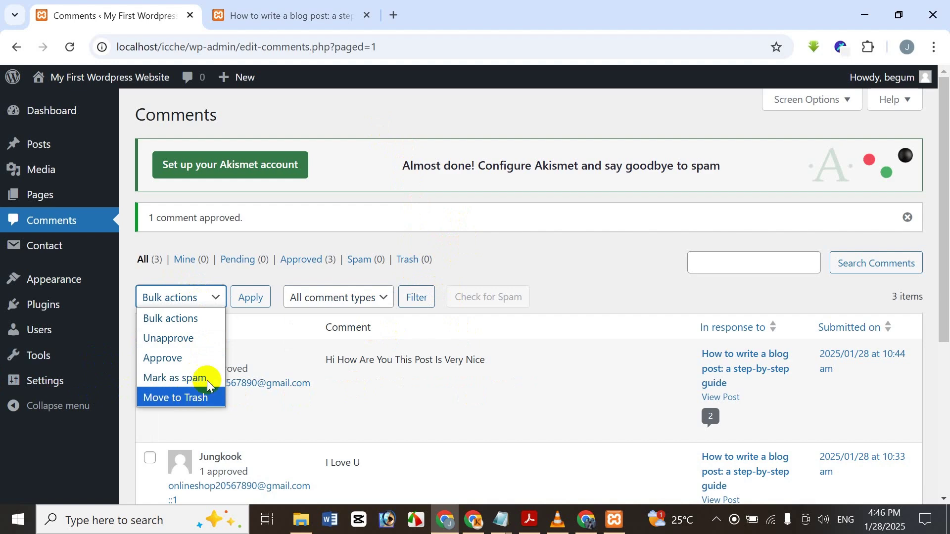
pyautogui.click(515, 271)
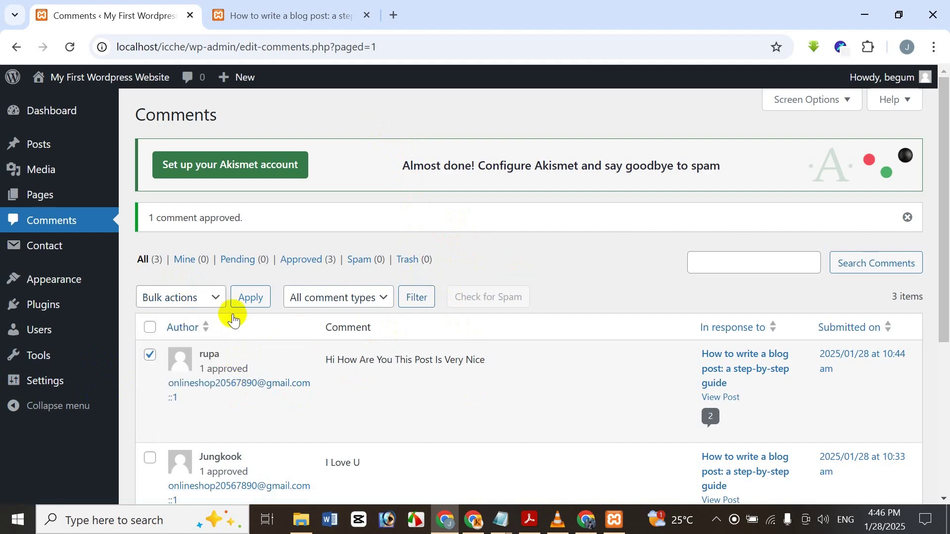
pyautogui.click(209, 297)
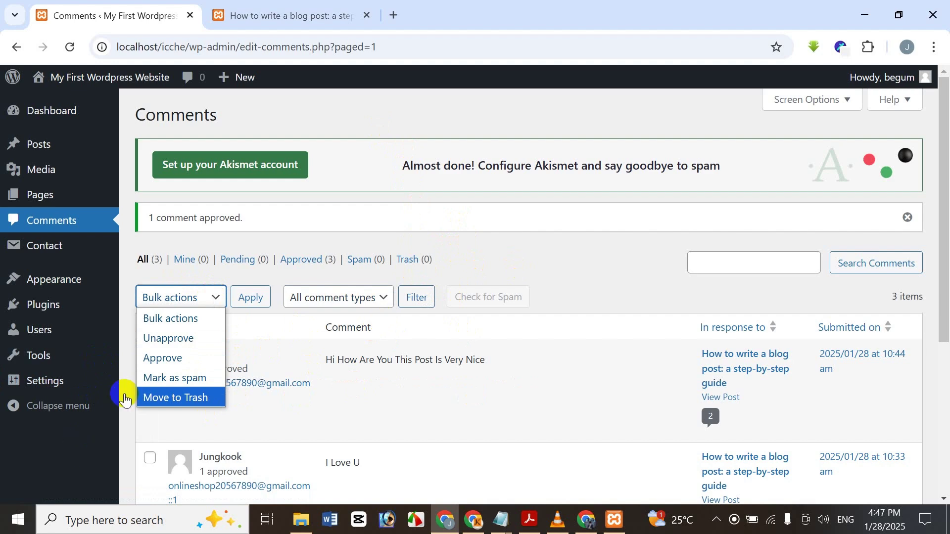
pyautogui.click(200, 378)
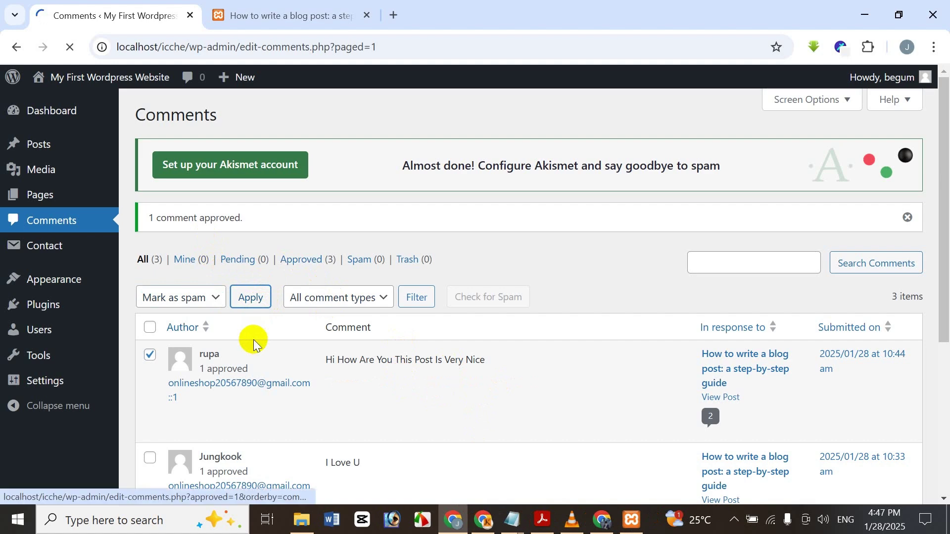
# - In the Spam filter, restore the visitor comment with Not Spam, then return to All
pyautogui.click(361, 259)
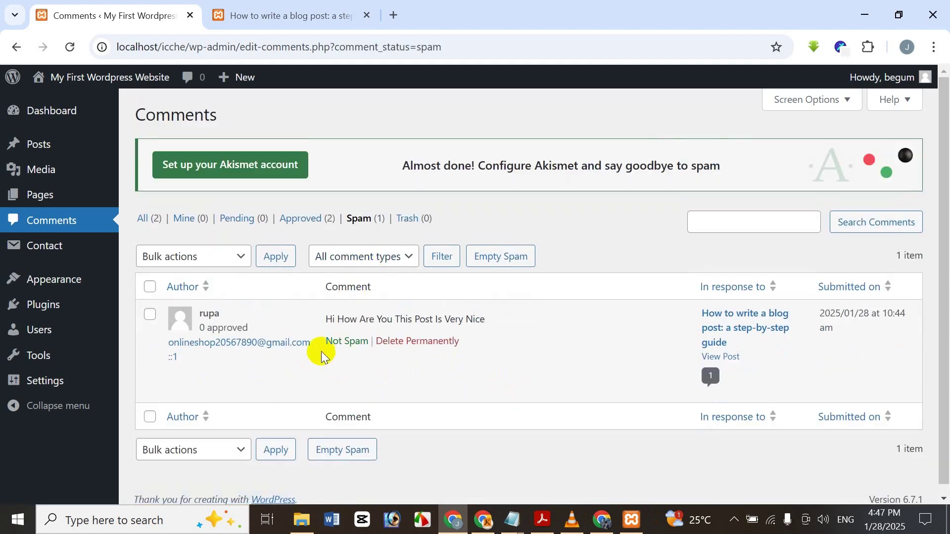
pyautogui.click(155, 312)
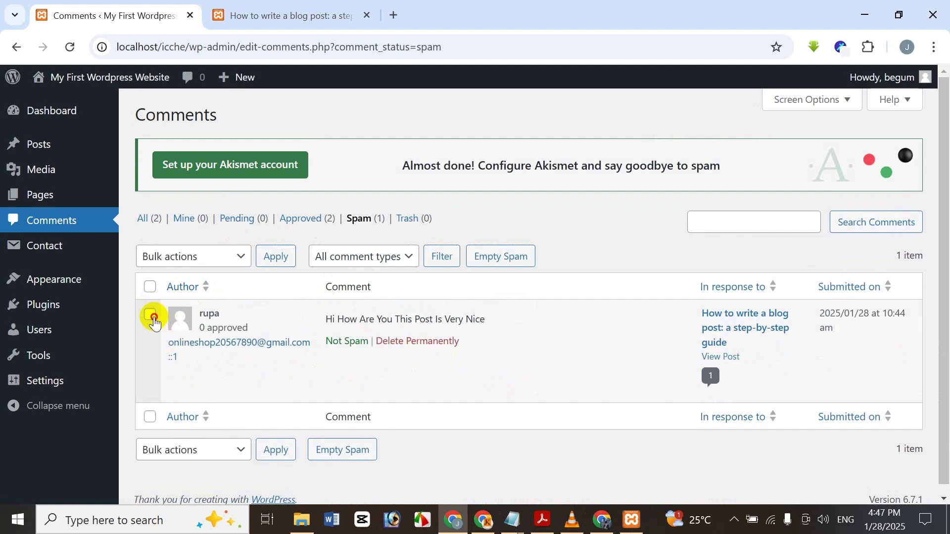
pyautogui.click(229, 258)
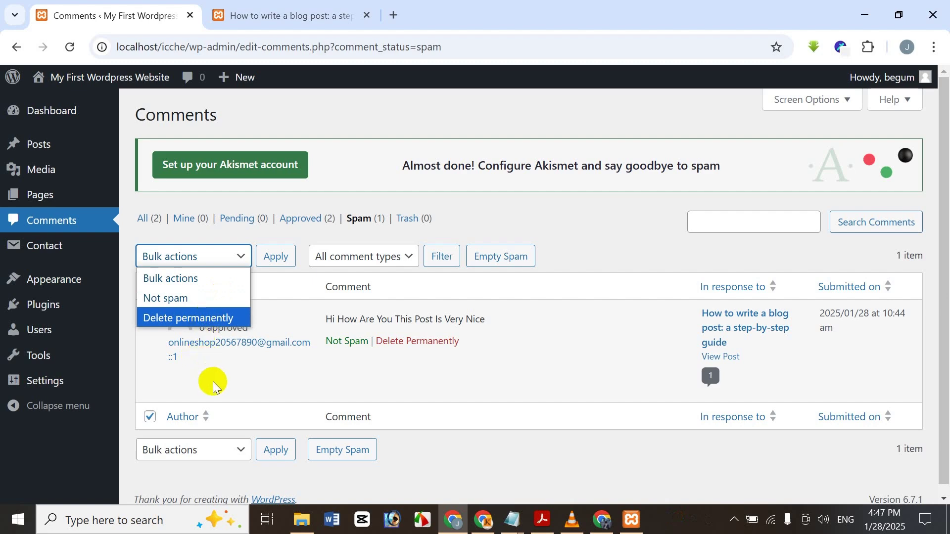
pyautogui.click(558, 213)
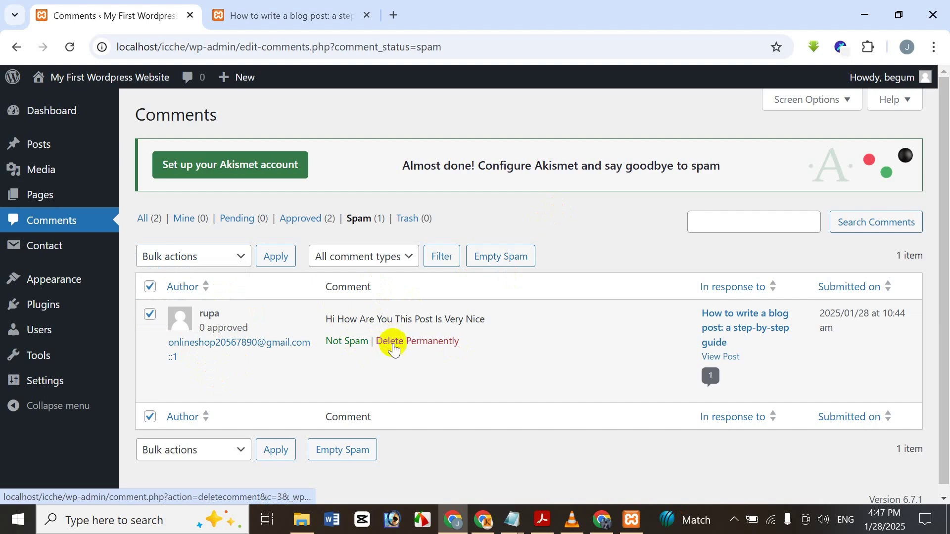
pyautogui.click(348, 345)
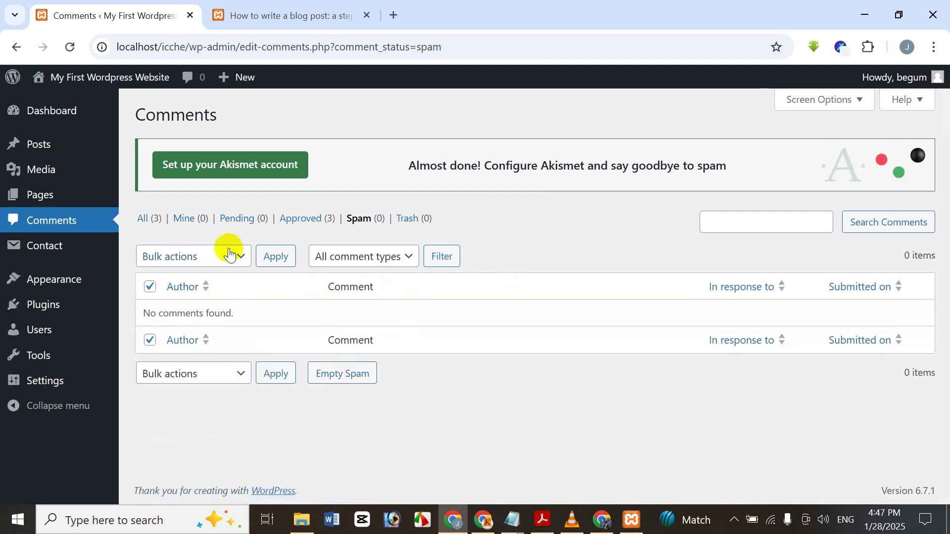
pyautogui.click(144, 222)
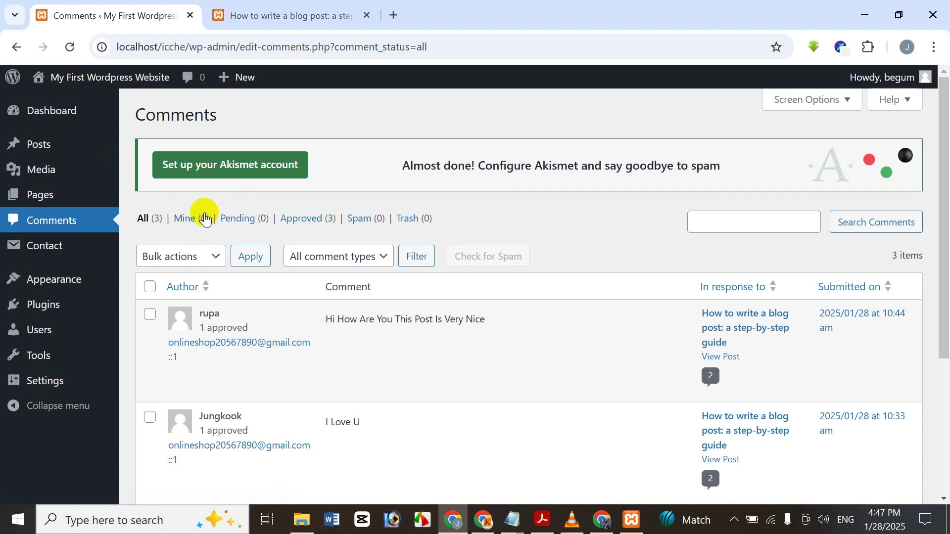
# - Unapprove the visitor comment, check the Pending and Approved filters, then re-approve it from All
pyautogui.click(201, 223)
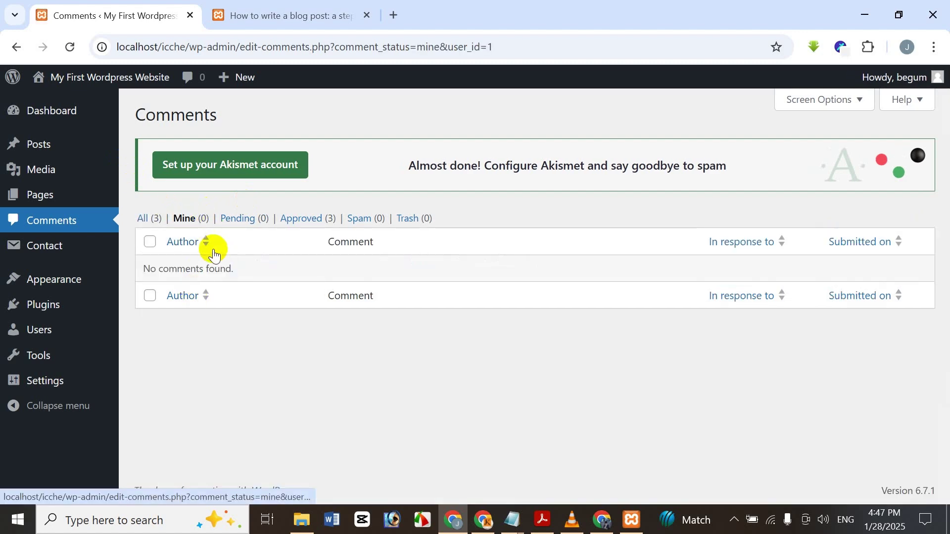
pyautogui.click(152, 219)
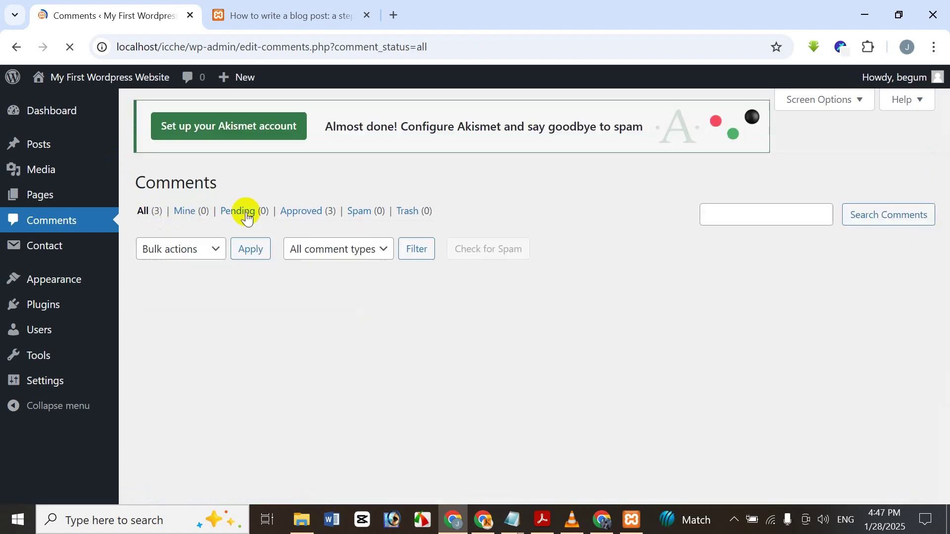
pyautogui.click(335, 349)
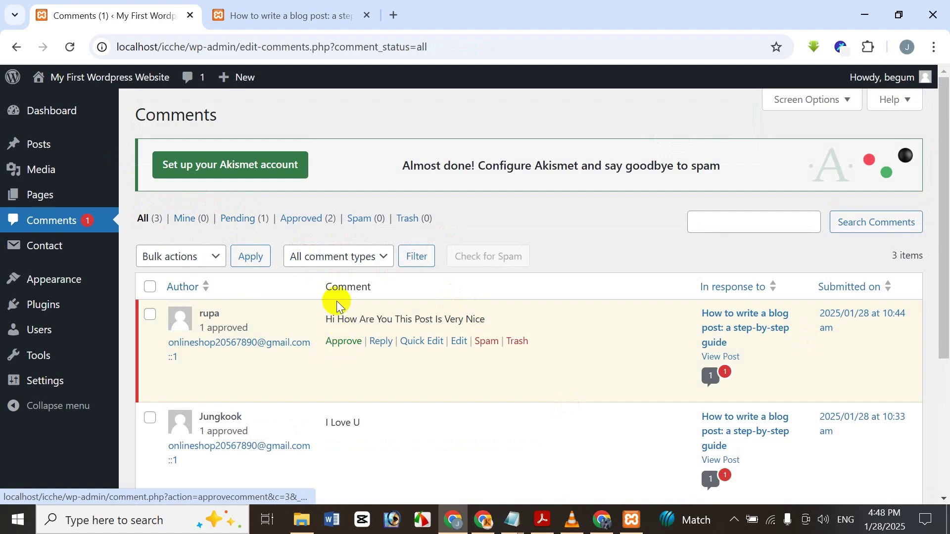
pyautogui.click(250, 225)
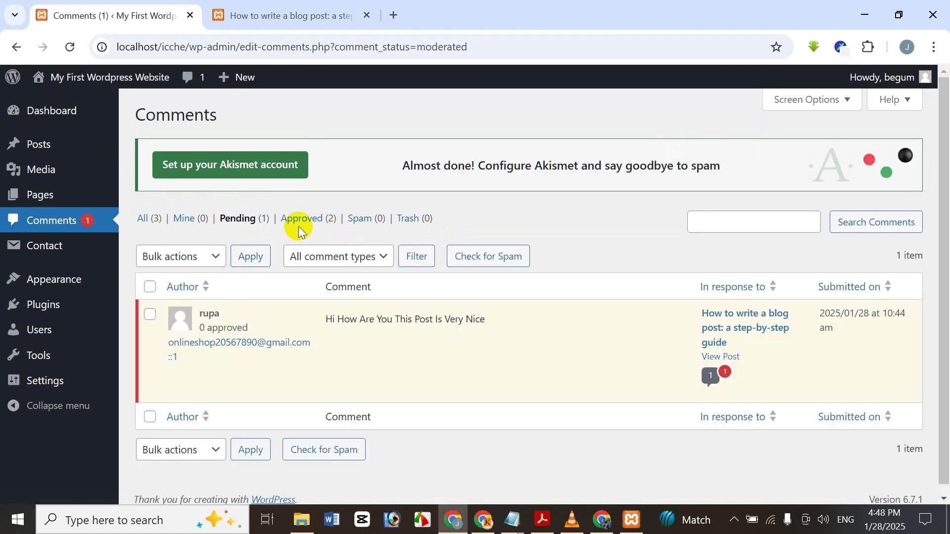
pyautogui.click(307, 219)
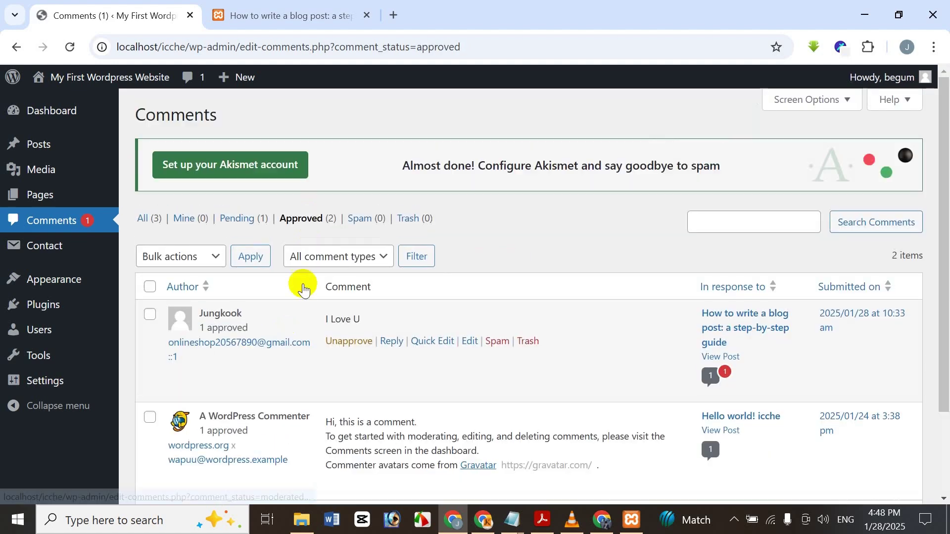
pyautogui.click(422, 219)
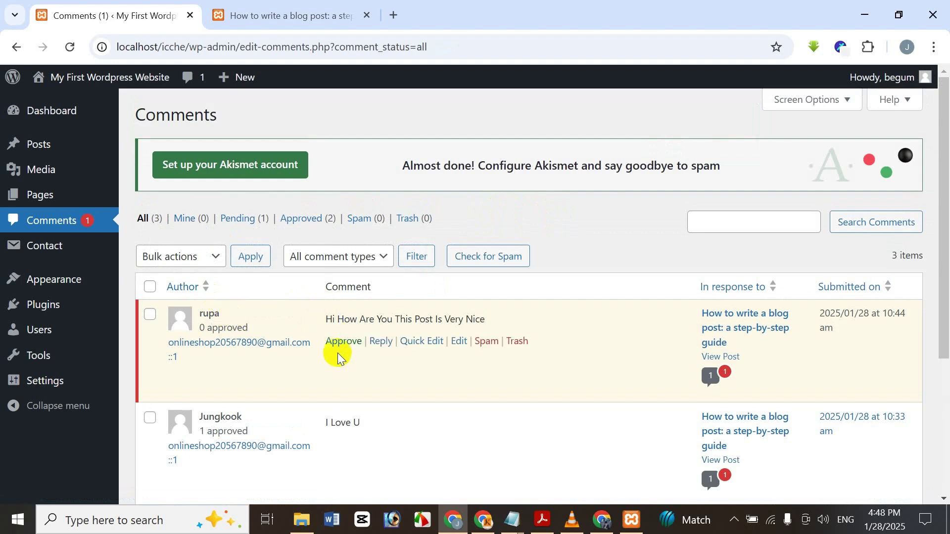
pyautogui.click(341, 341)
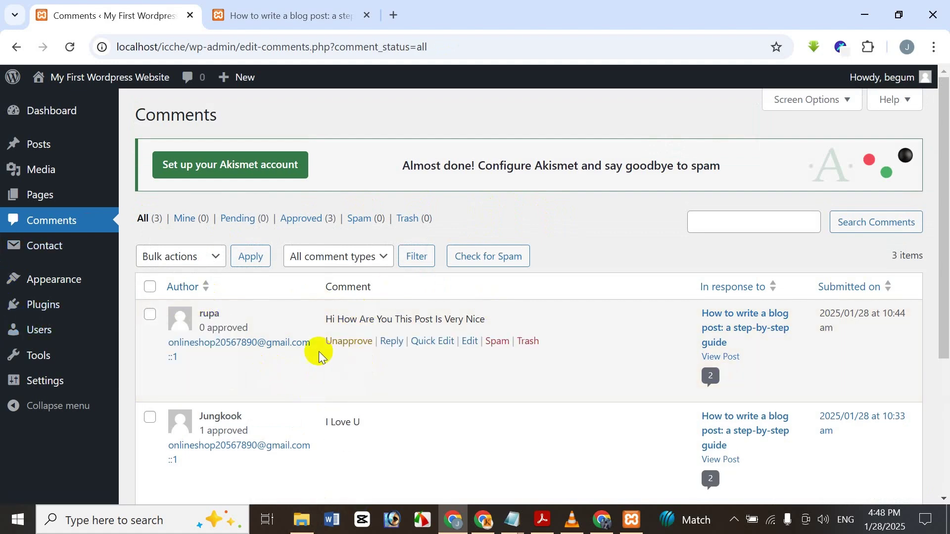
# - Move the visitor comment to the Trash
pyautogui.click(151, 315)
pyautogui.click(149, 286)
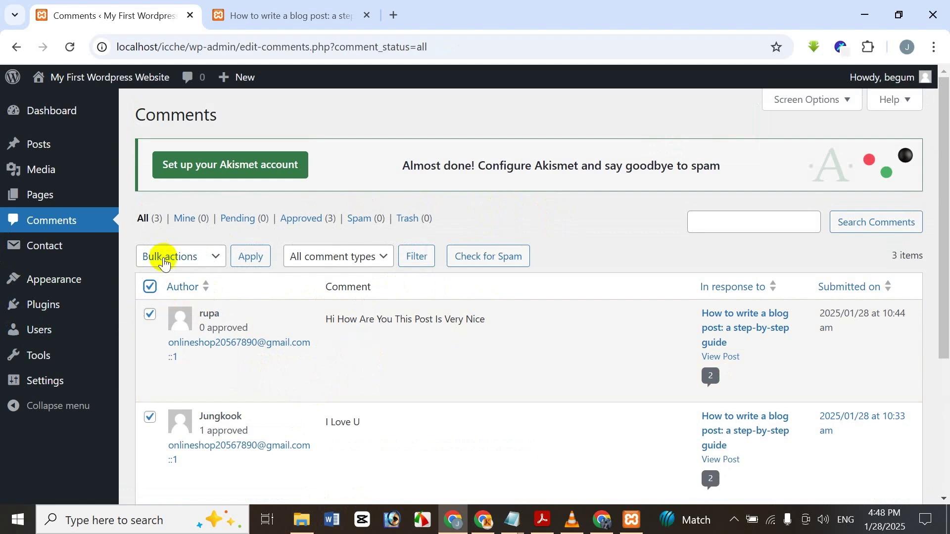
pyautogui.click(150, 314)
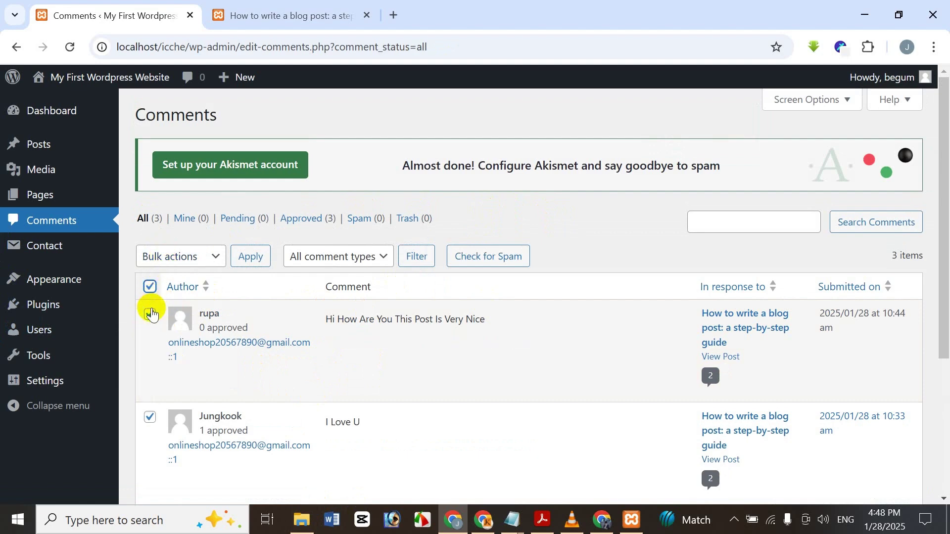
pyautogui.click(149, 286)
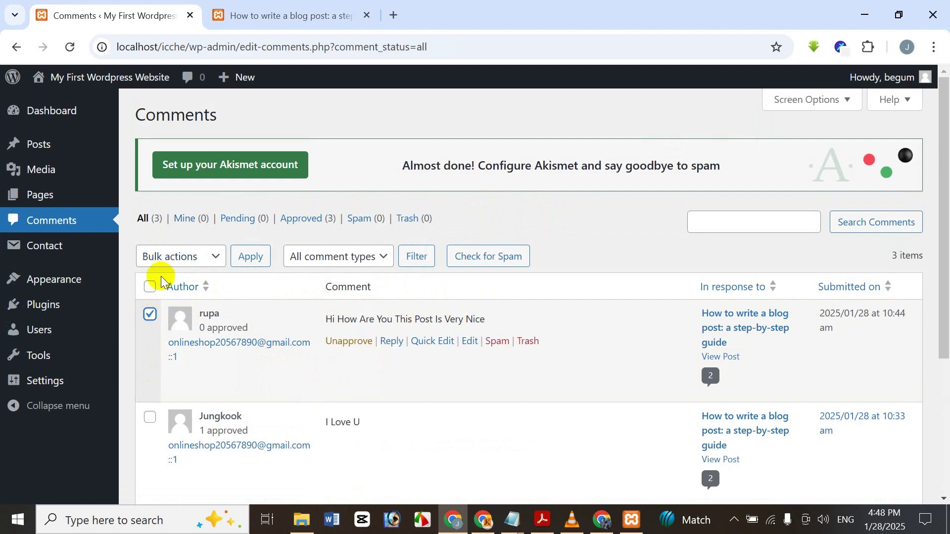
pyautogui.click(180, 255)
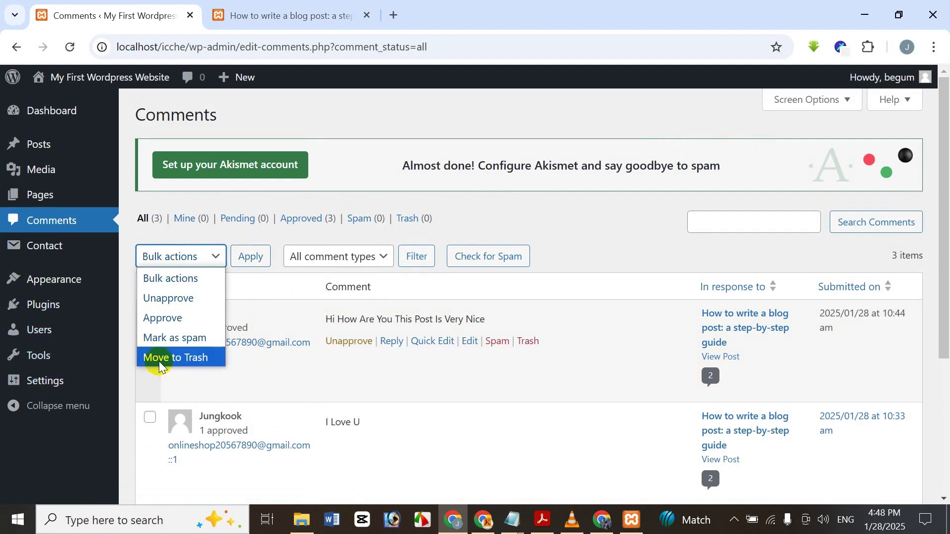
pyautogui.click(547, 318)
pyautogui.click(525, 342)
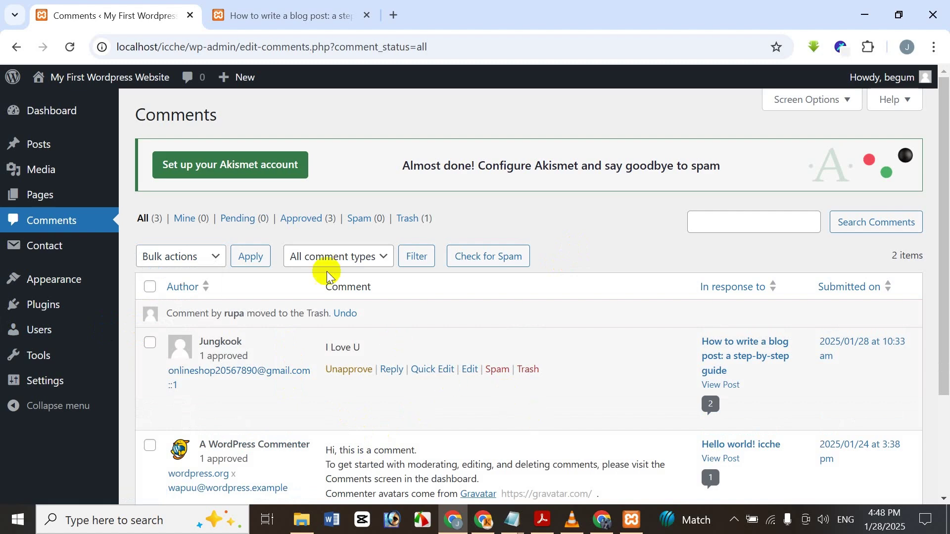
# - Open Trash, restore the comment via Bulk actions Restore, and return to the All list
pyautogui.click(420, 218)
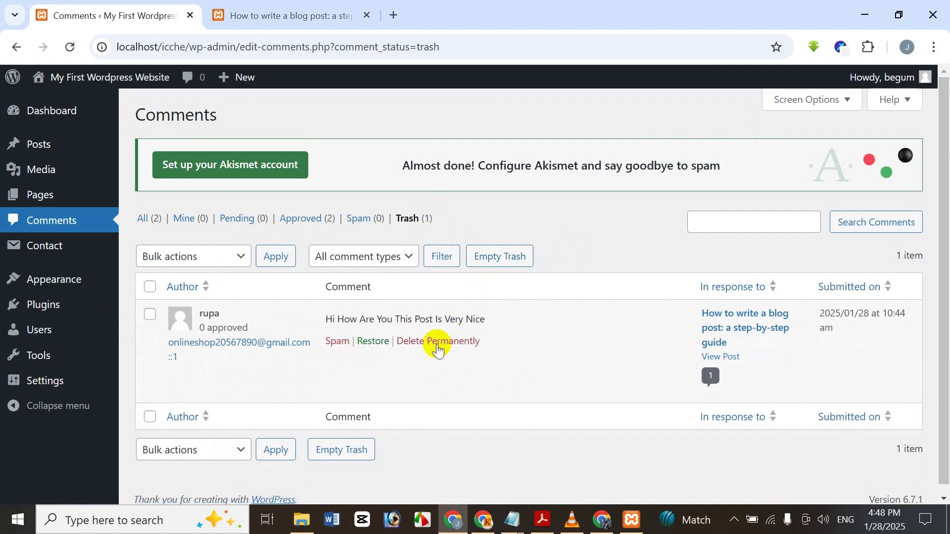
pyautogui.moveTo(434, 349)
pyautogui.click(145, 320)
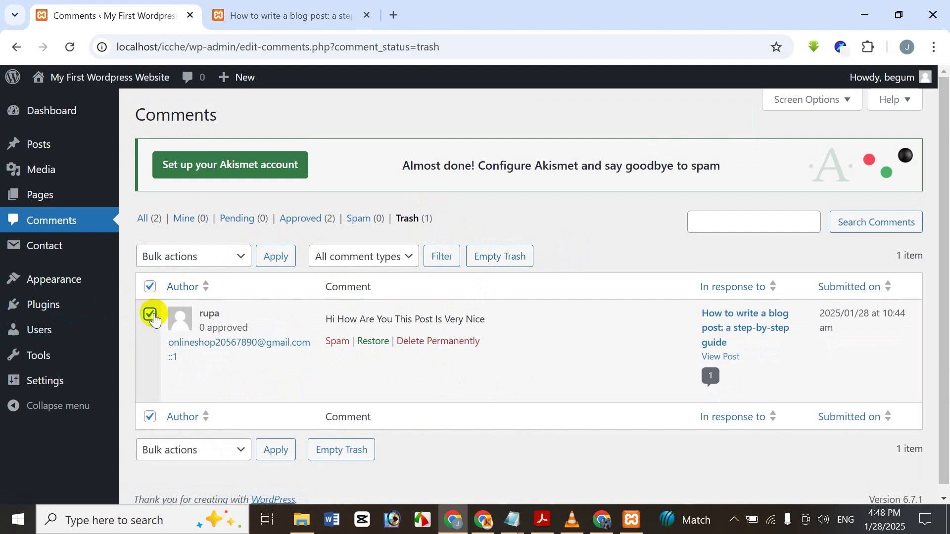
pyautogui.click(195, 257)
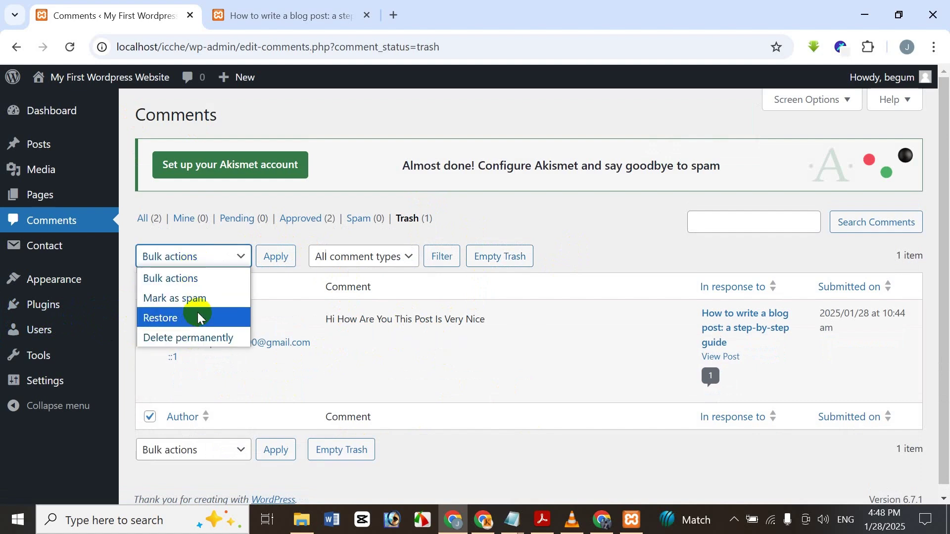
pyautogui.click(228, 317)
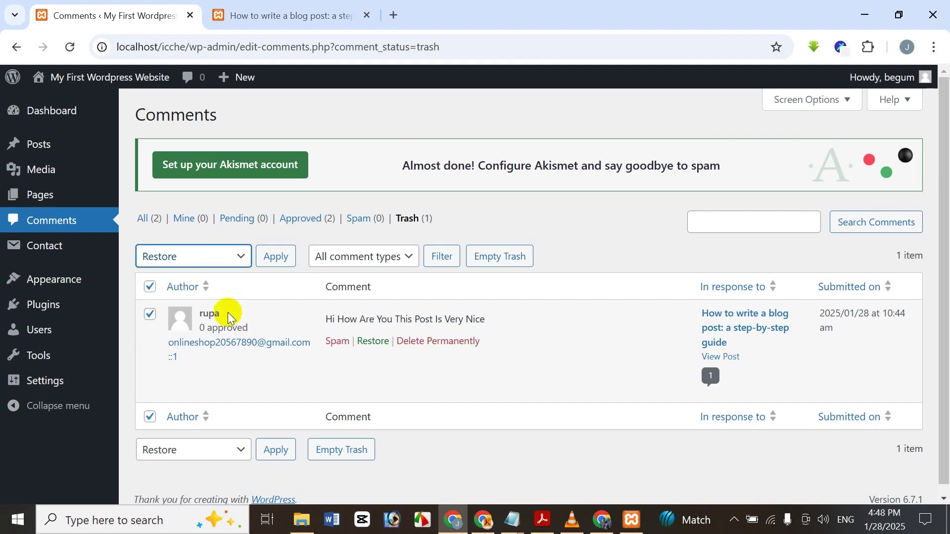
pyautogui.click(280, 255)
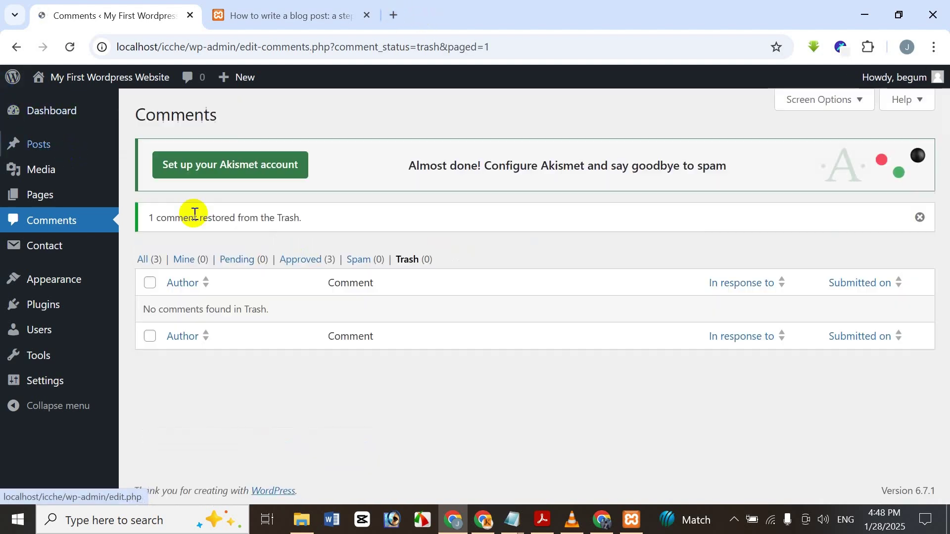
pyautogui.click(143, 258)
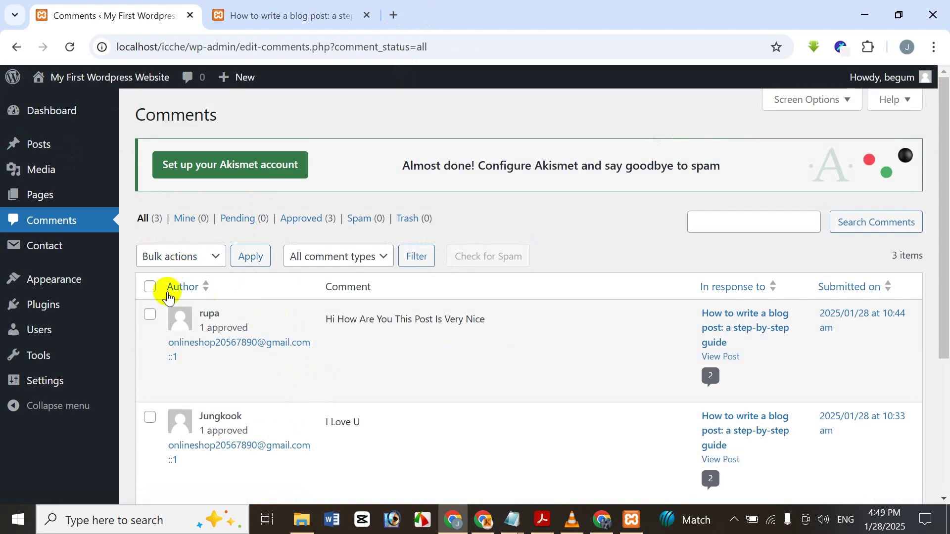
pyautogui.click(150, 314)
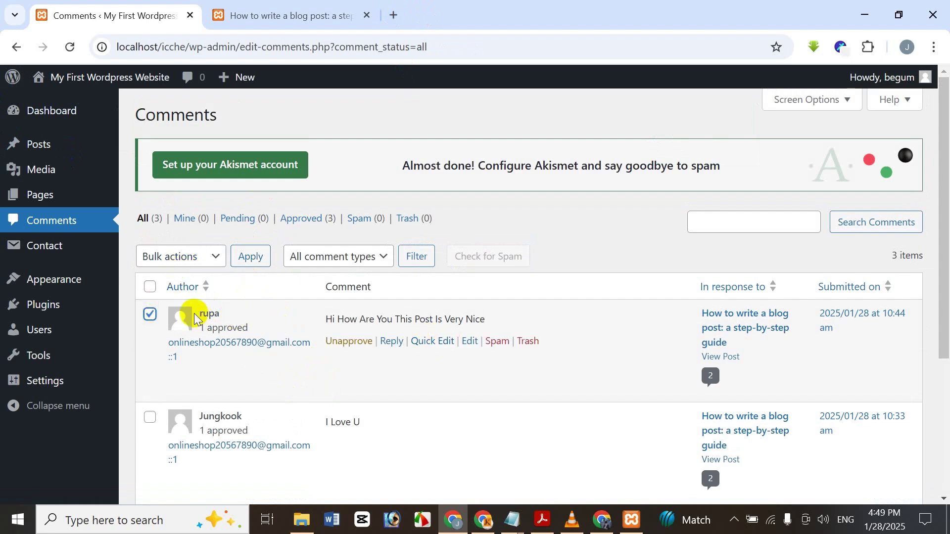
pyautogui.click(148, 312)
pyautogui.click(191, 260)
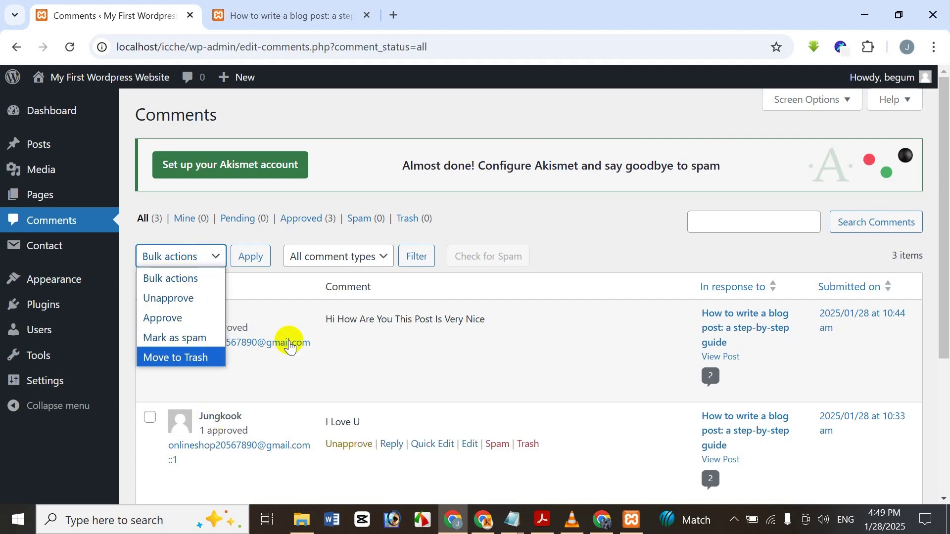
pyautogui.click(527, 218)
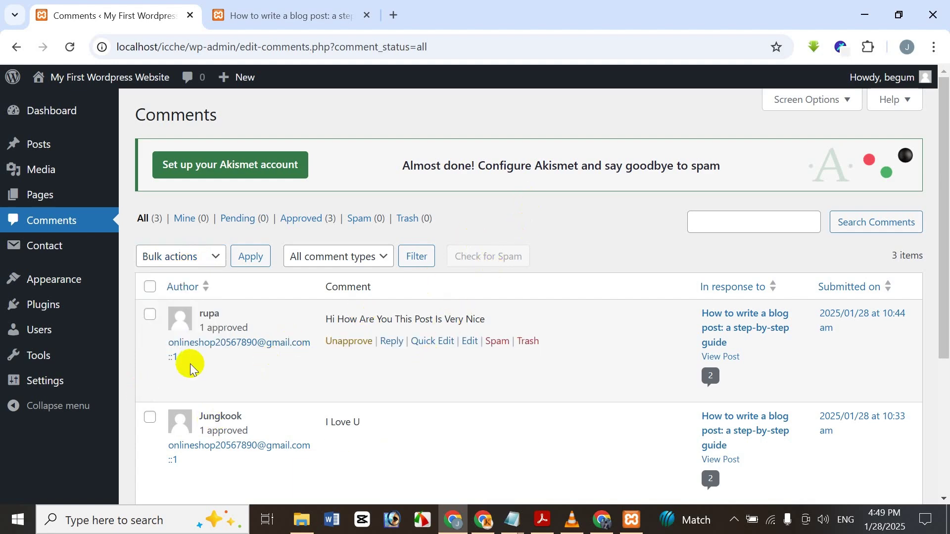
# - Start a reply reading 'Thank You So Much' to the visitor comment, fixing the typo in 'So'
pyautogui.click(391, 341)
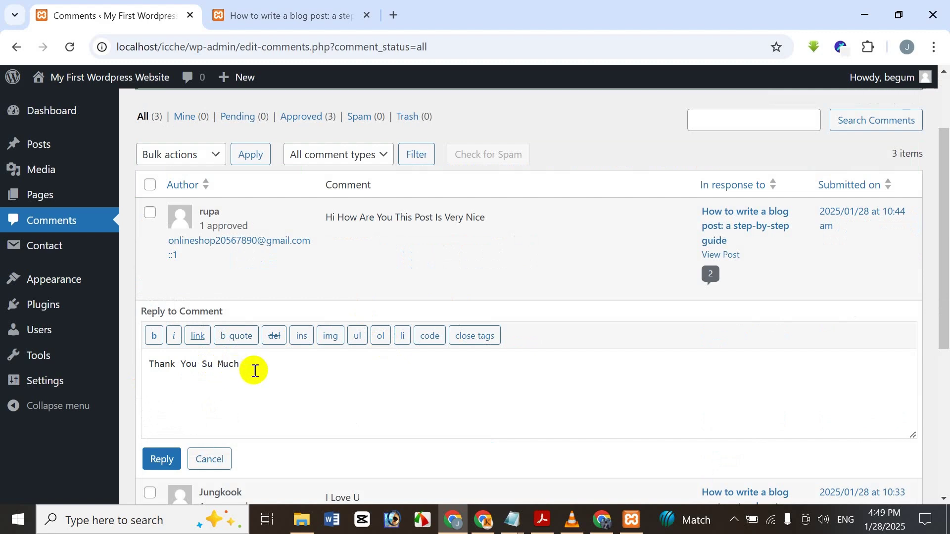
pyautogui.click(212, 365)
pyautogui.press('BackSpace')
pyautogui.write('o')
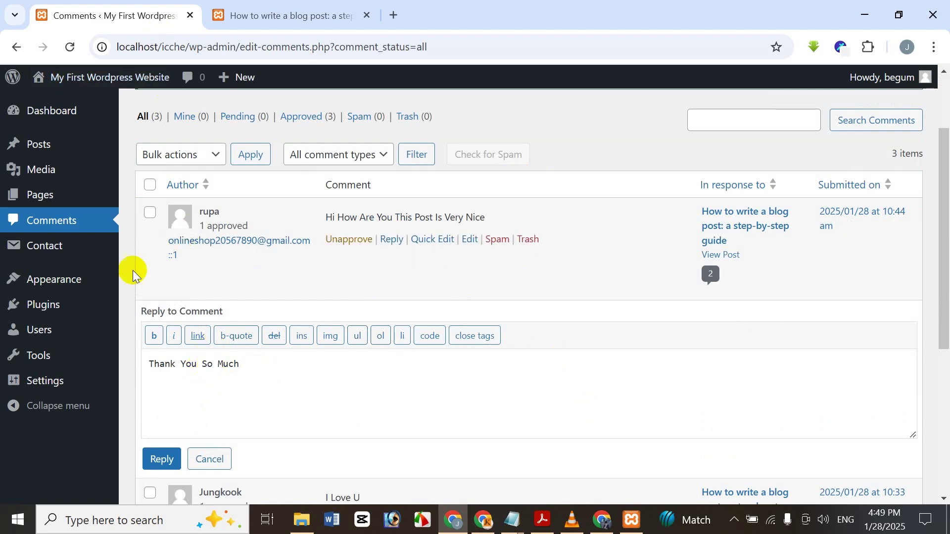
# - Try bolding 'Thank You', delete the b tags, then open link settings for 'Thank You'
pyautogui.moveTo(196, 365); pyautogui.dragTo(149, 365)
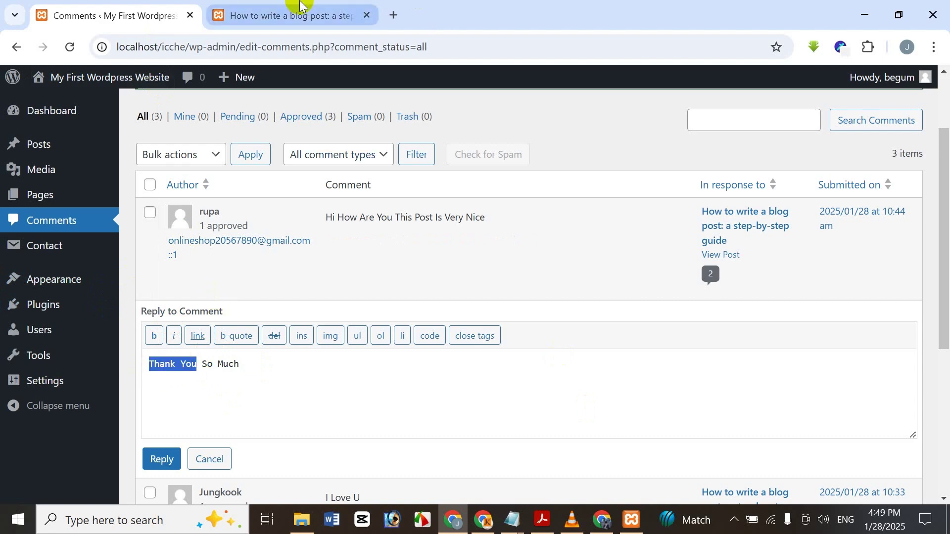
pyautogui.click(155, 336)
pyautogui.click(159, 338)
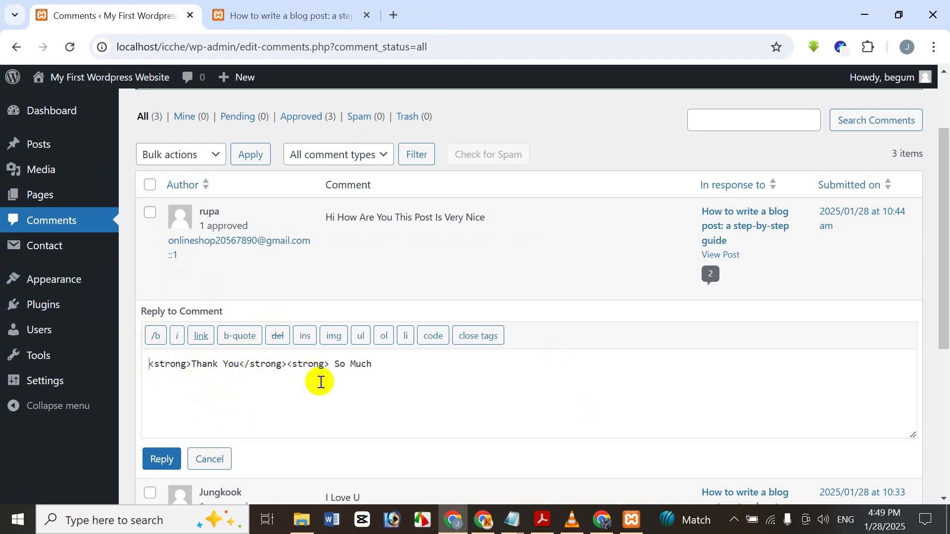
pyautogui.moveTo(241, 362); pyautogui.dragTo(333, 352)
pyautogui.press('BackSpace')
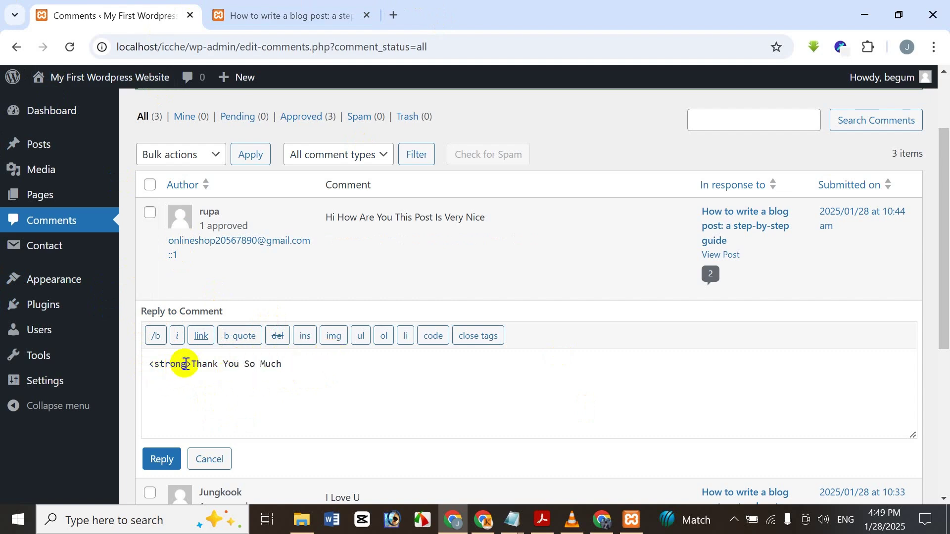
pyautogui.moveTo(192, 360); pyautogui.dragTo(148, 362)
pyautogui.press('BackSpace')
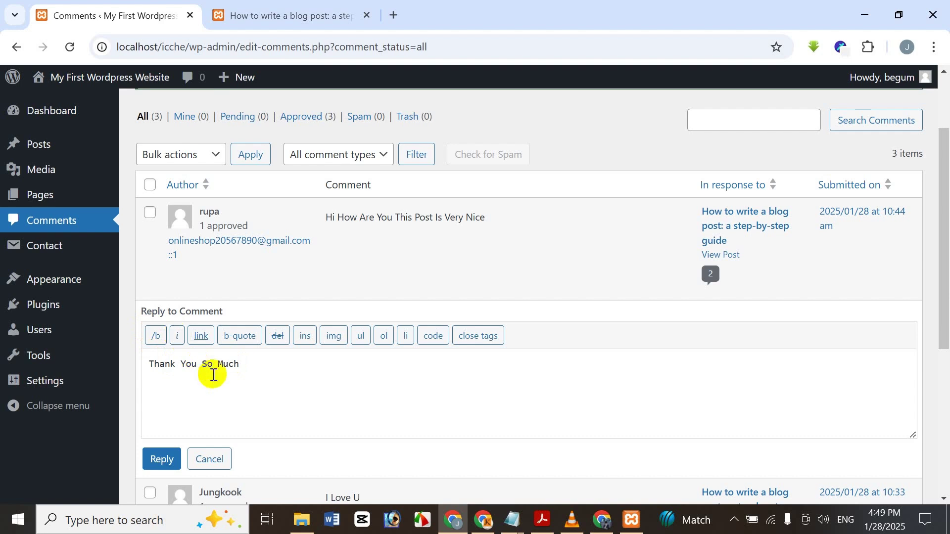
pyautogui.moveTo(197, 365); pyautogui.dragTo(127, 373)
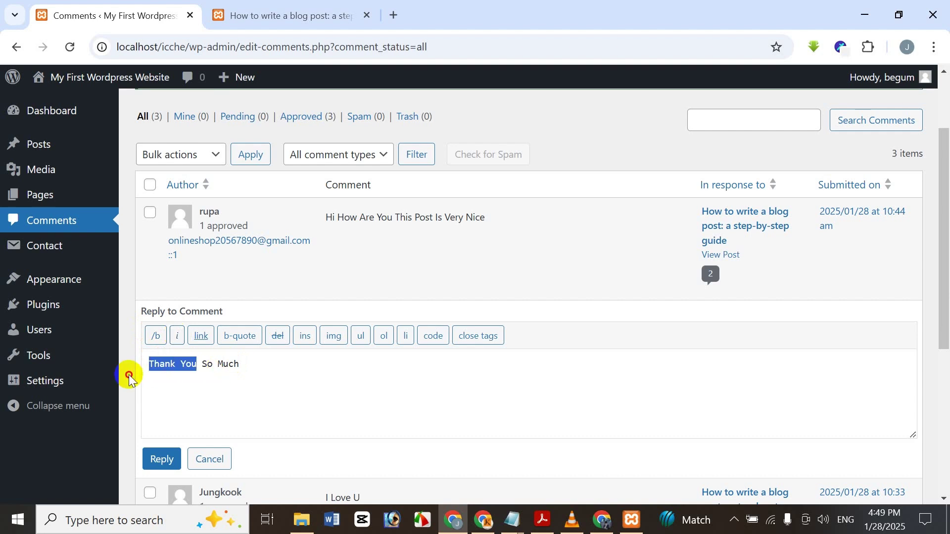
pyautogui.click(201, 344)
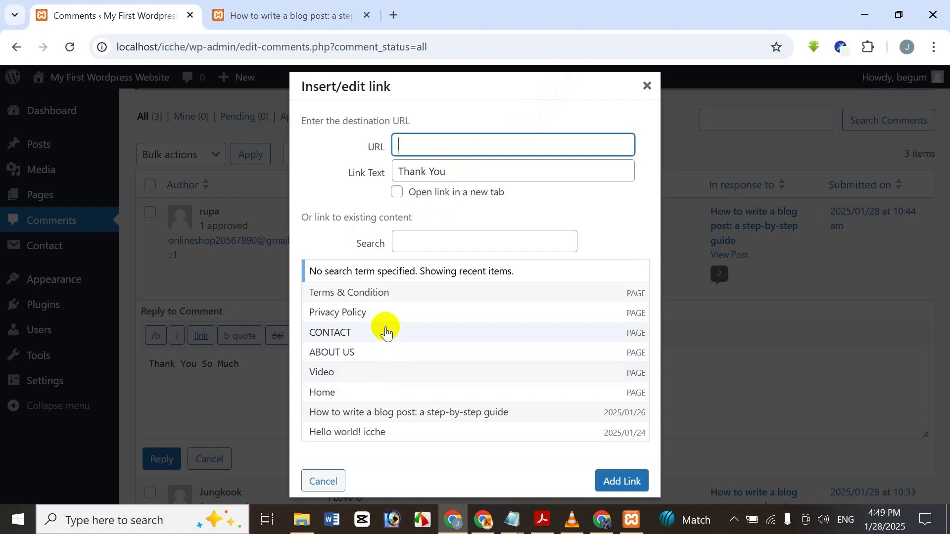
# - Pick ABOUT US in the link dialog, then close it without adding the link
pyautogui.click(355, 354)
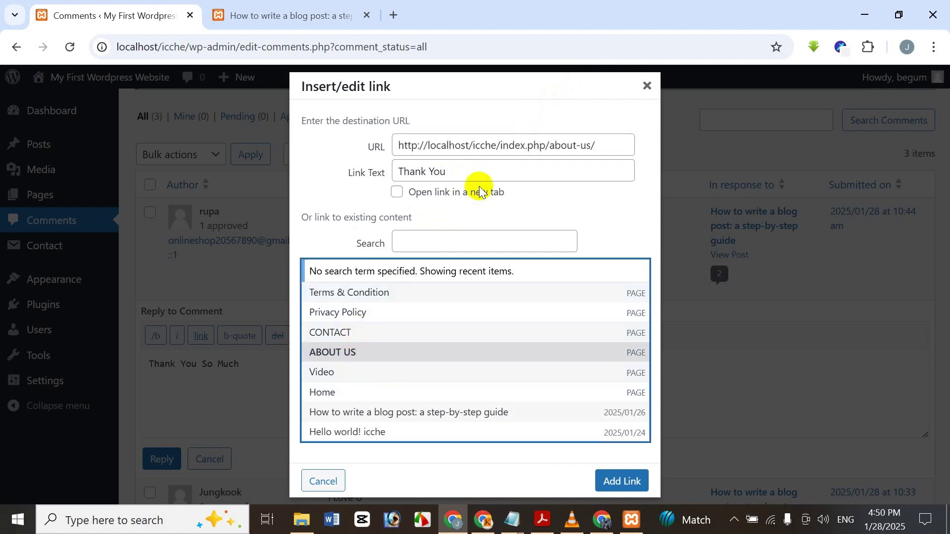
pyautogui.click(647, 87)
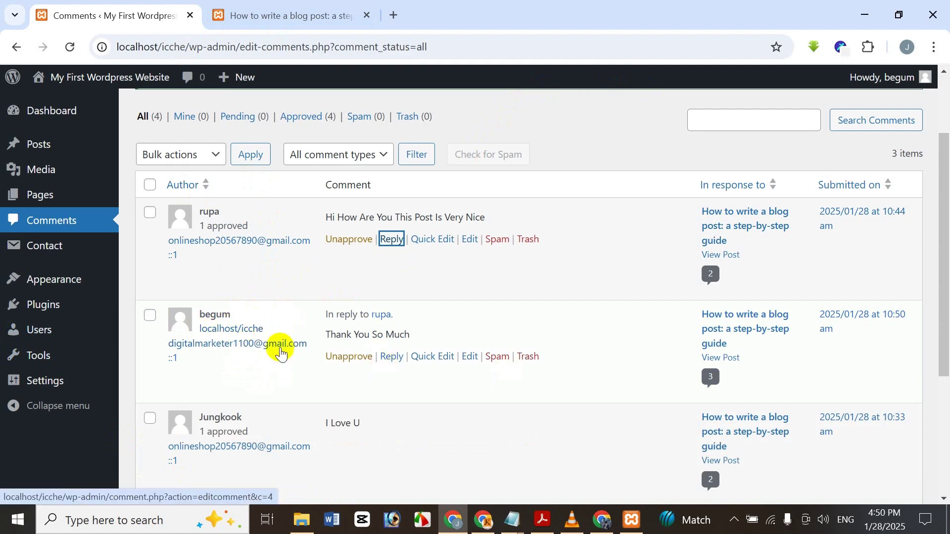
# - Quick-edit the visitor comment, adding a comma after 'Are' and '. I LOVE YOU!' at the end, then update it
pyautogui.click(420, 246)
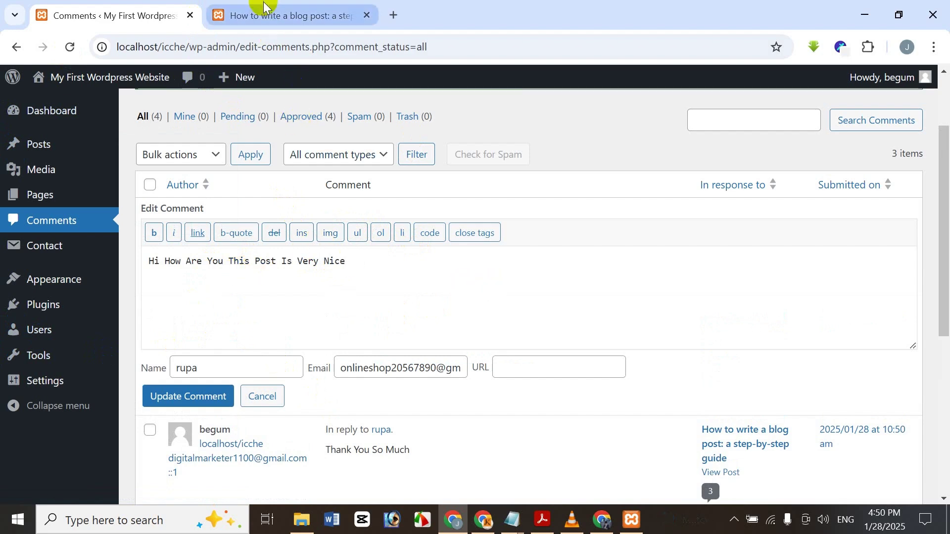
pyautogui.write('I')
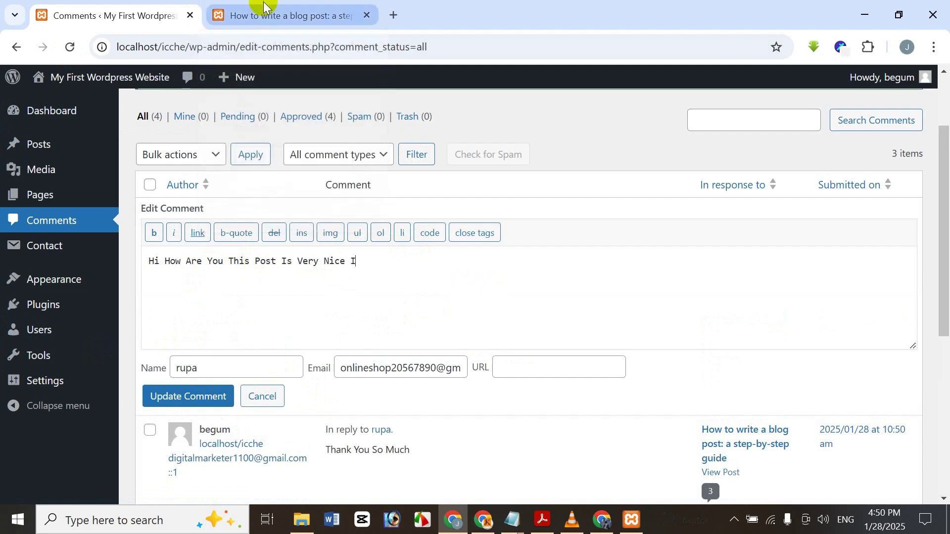
pyautogui.write('.')
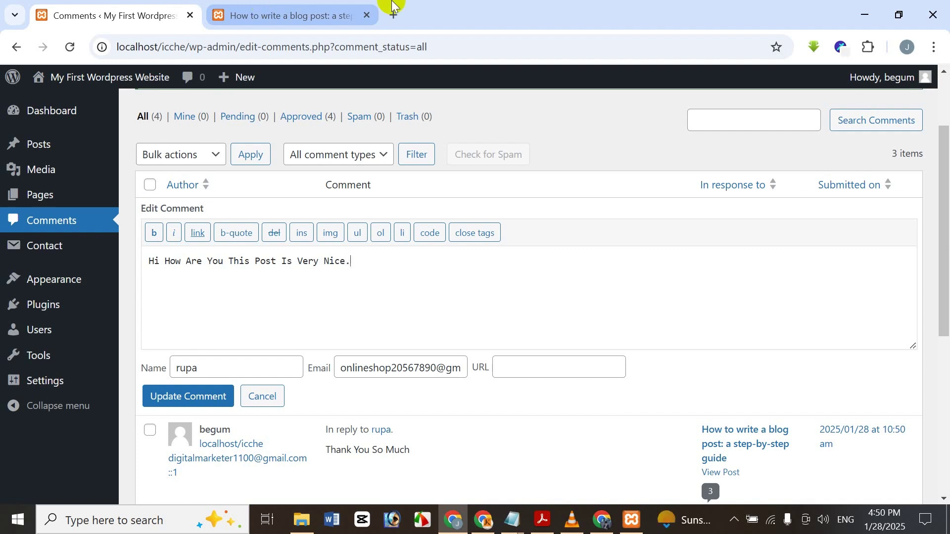
pyautogui.click(200, 261)
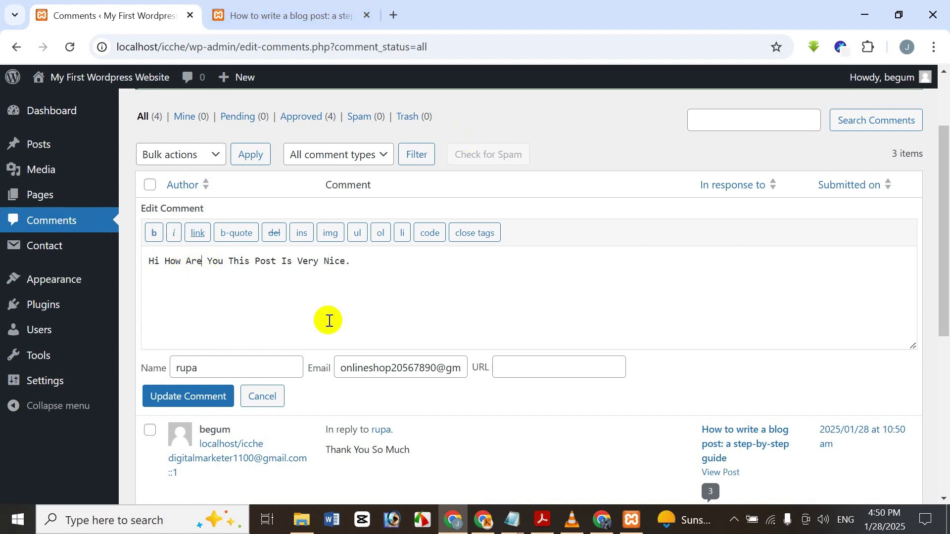
pyautogui.write(',')
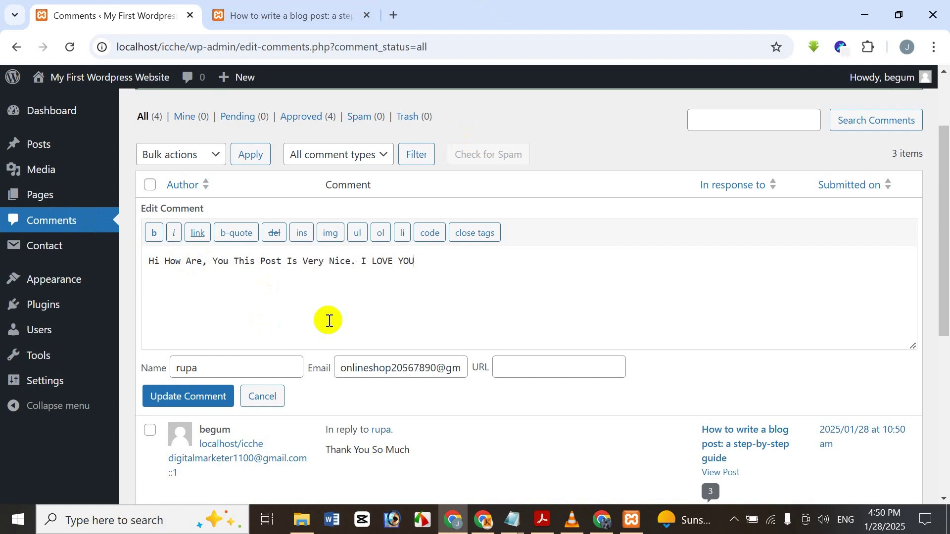
pyautogui.write('!')
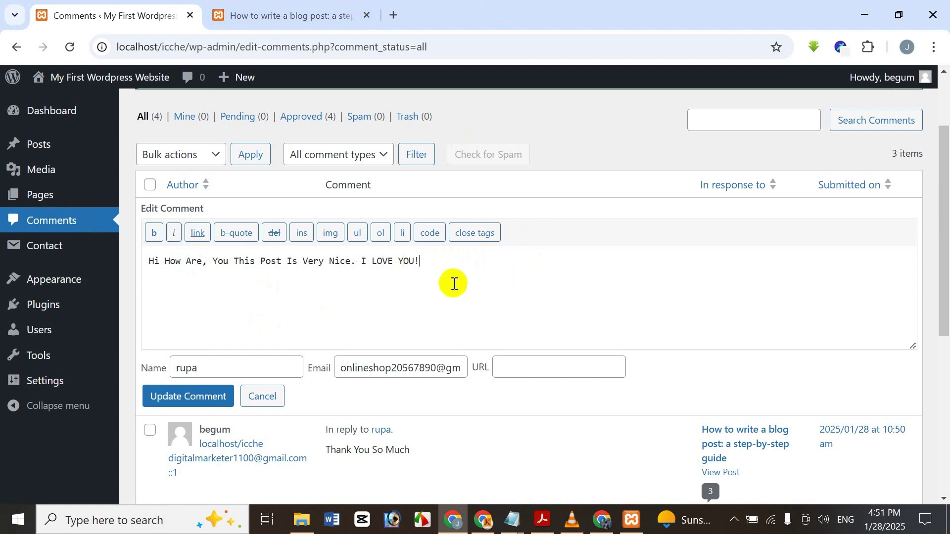
pyautogui.click(112, 229)
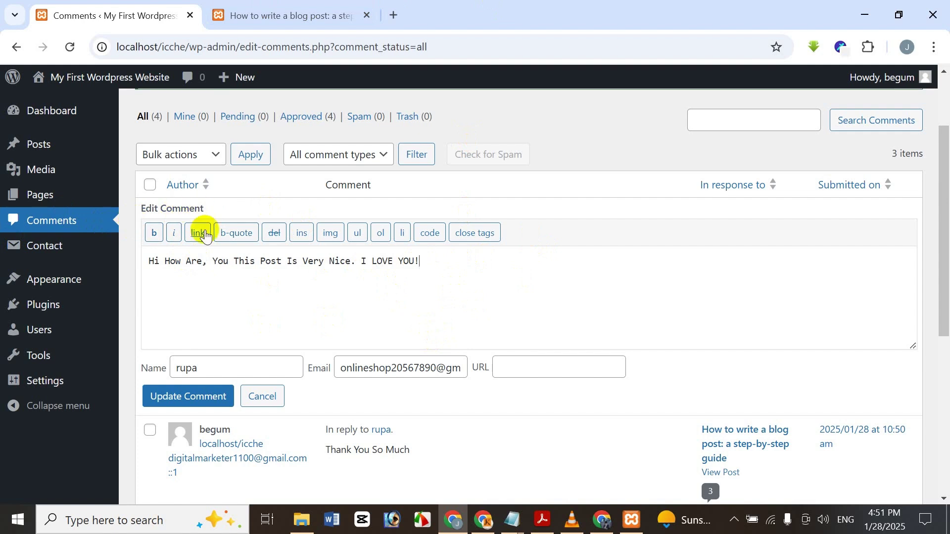
pyautogui.click(330, 233)
pyautogui.click(607, 184)
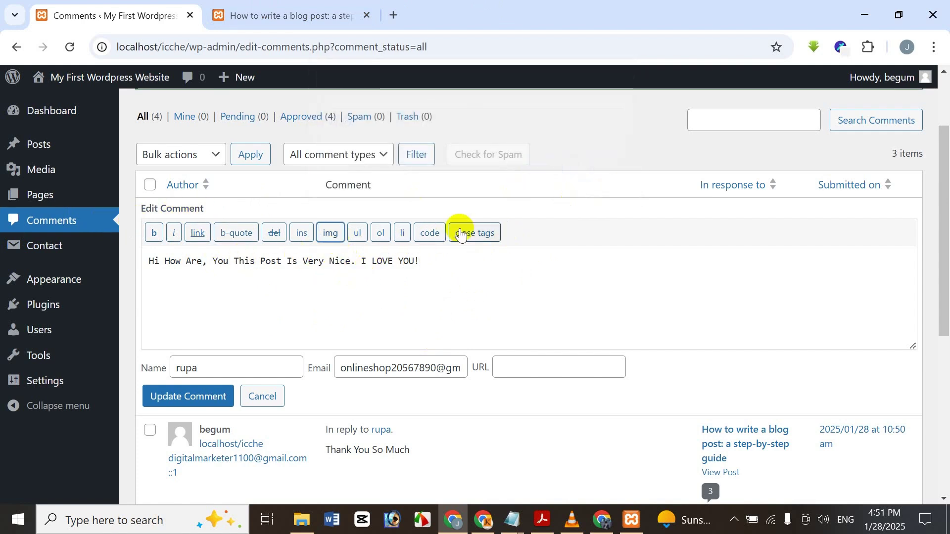
pyautogui.click(426, 262)
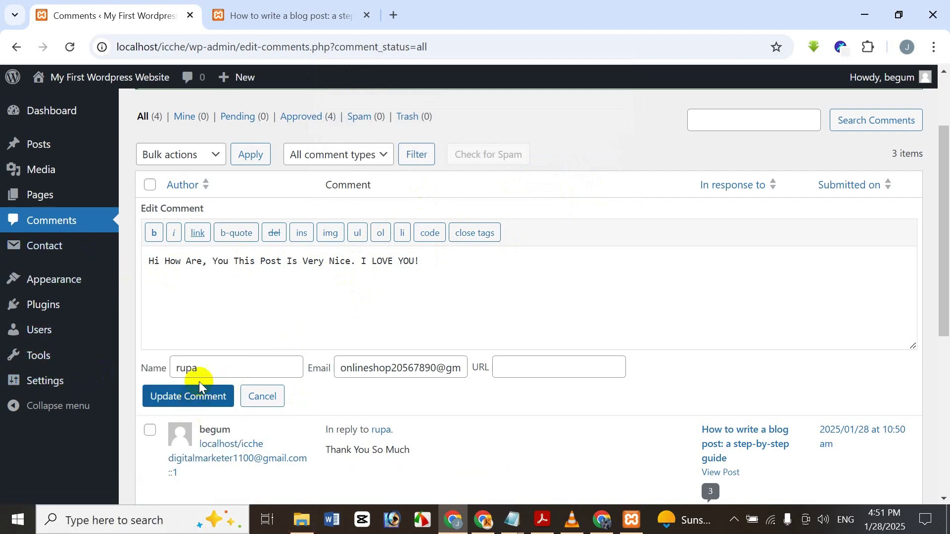
pyautogui.click(211, 406)
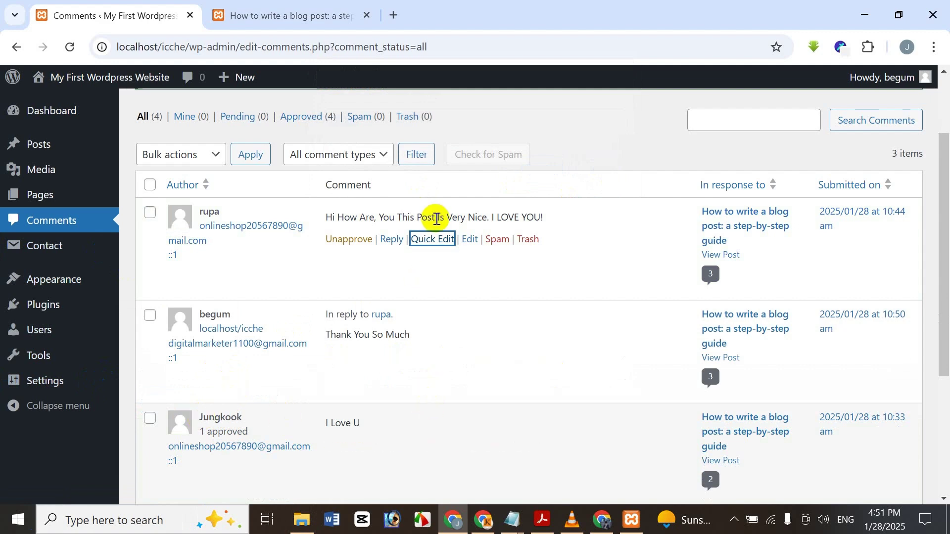
# - Open the comment's full Edit Comment page and look over its Comment History section
pyautogui.click(469, 240)
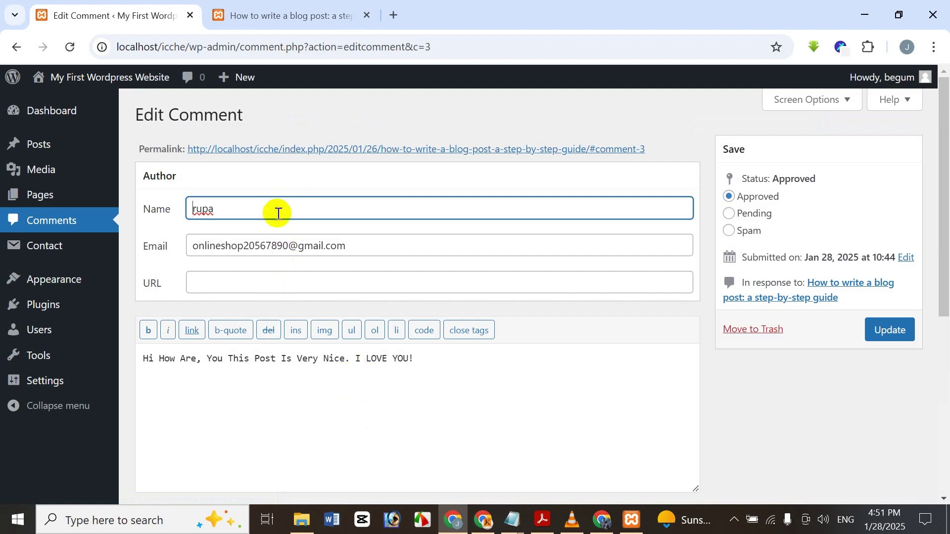
pyautogui.scroll(-5, 361, 410)
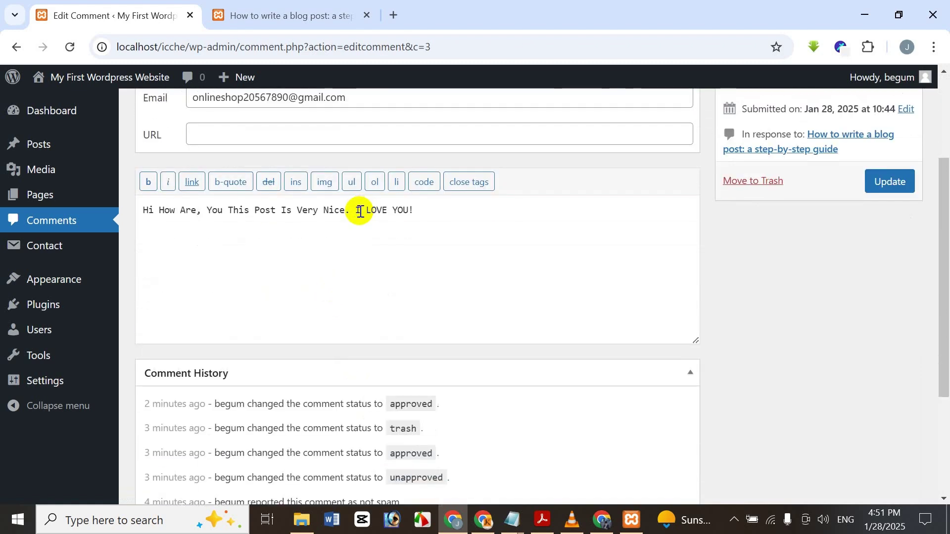
pyautogui.scroll(5, 259, 234)
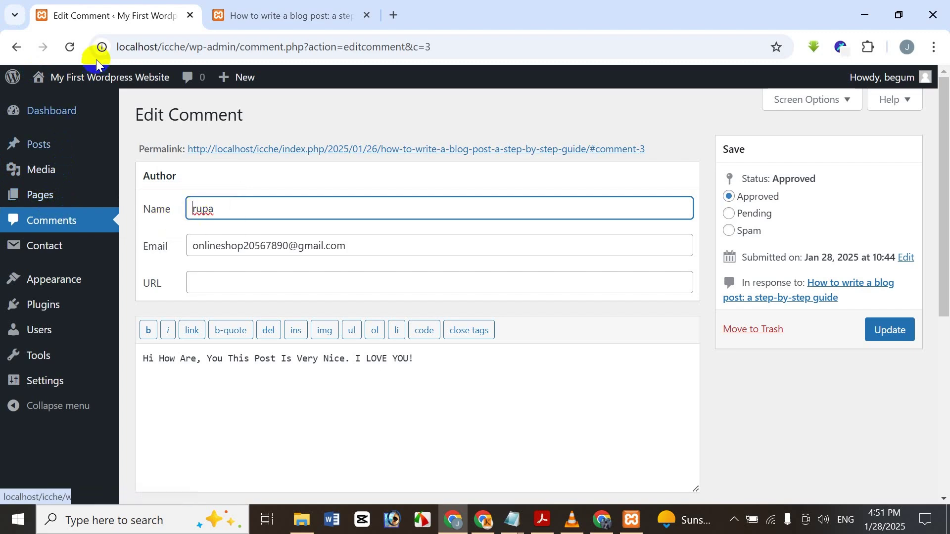
pyautogui.scroll(-5, 533, 282)
pyautogui.scroll(5, 539, 270)
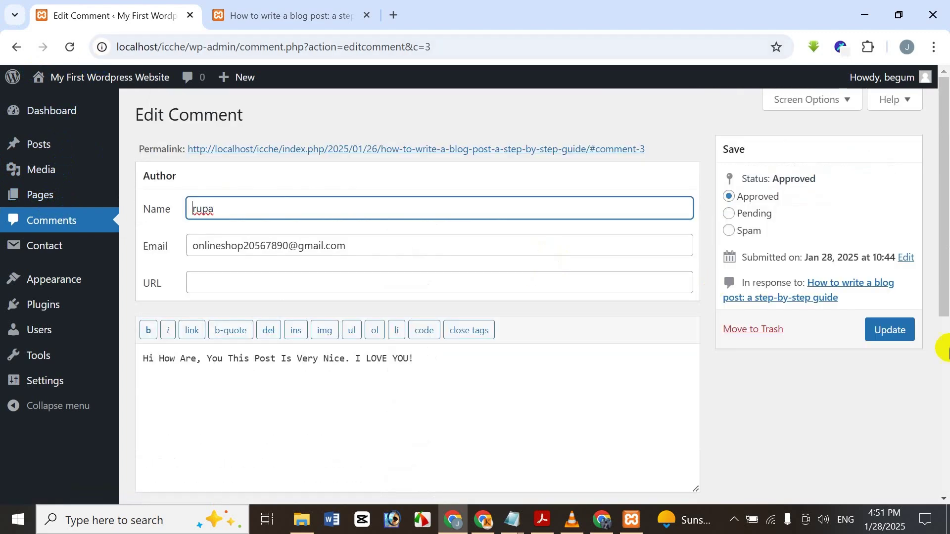
# - Go back to the Comments list and review all four comments
pyautogui.moveTo(33, 111)
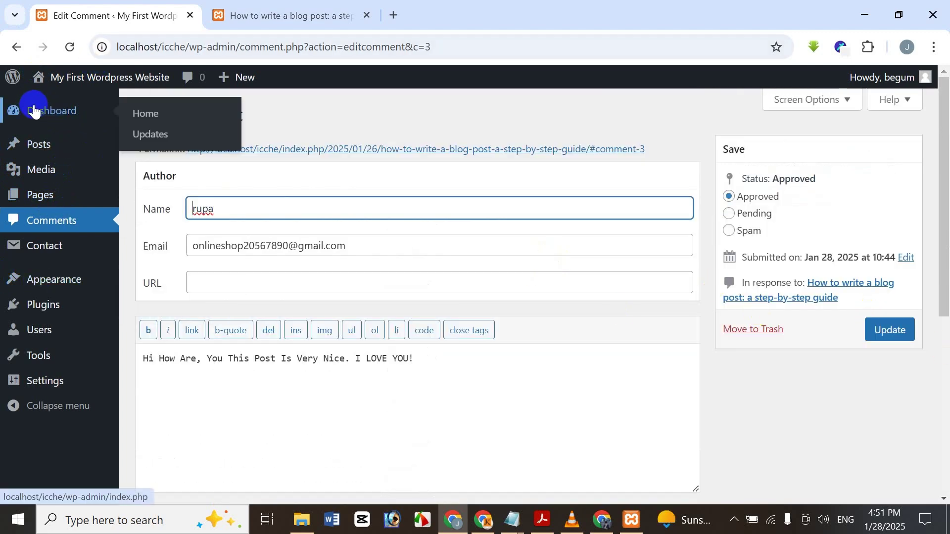
pyautogui.click(61, 227)
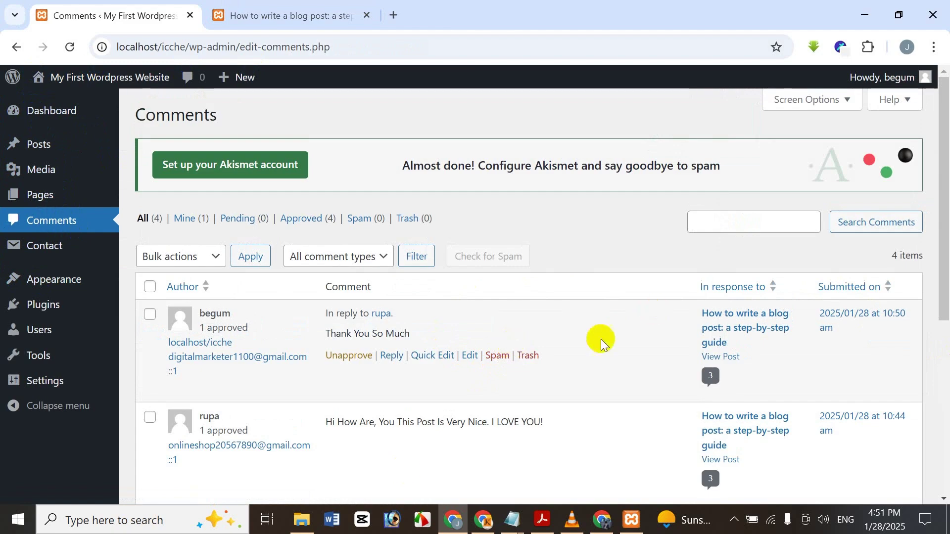
pyautogui.scroll(-5, 574, 406)
pyautogui.scroll(4, 580, 371)
pyautogui.scroll(-4, 580, 370)
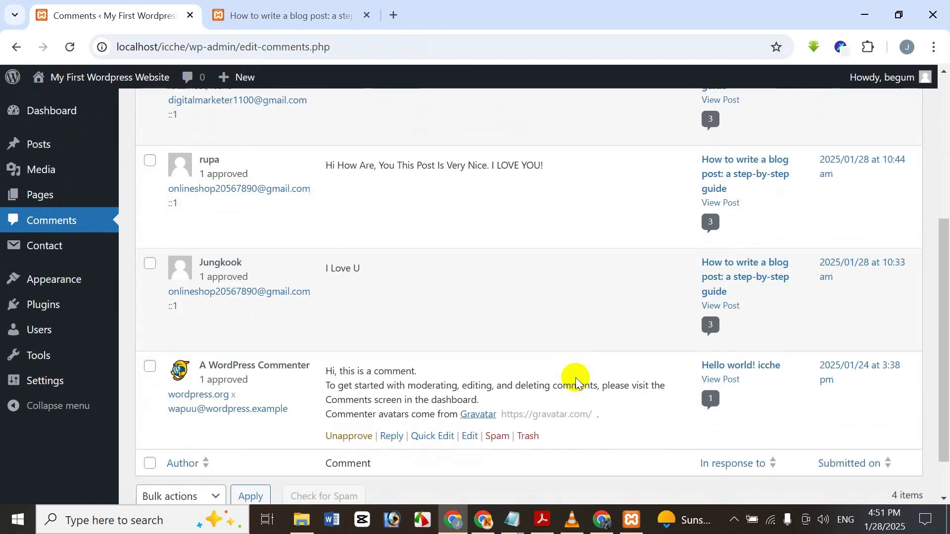
pyautogui.scroll(3, 575, 380)
pyautogui.scroll(-3, 574, 380)
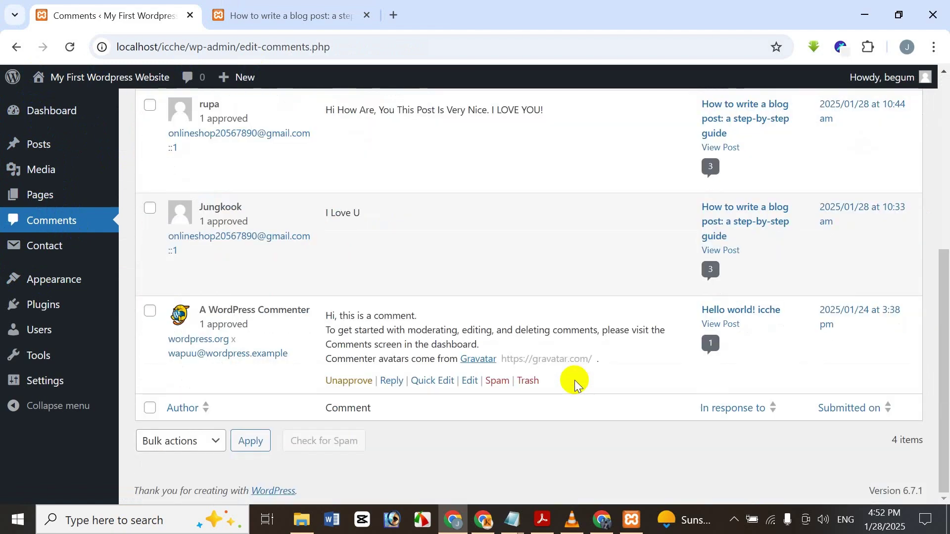
pyautogui.scroll(3, 574, 380)
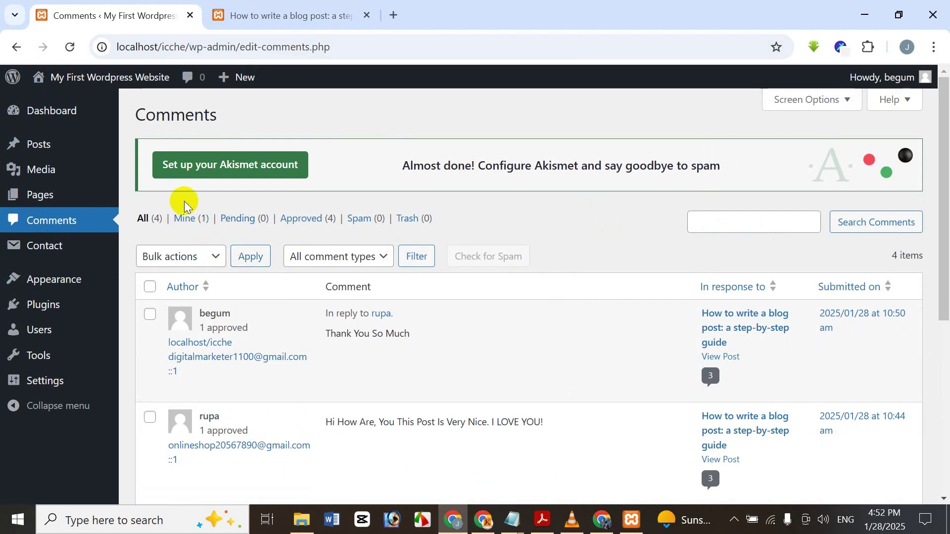
# - Switch between the Mine (1) and All (4) filters, then show the tutorial's title page in Acrobat
pyautogui.click(191, 225)
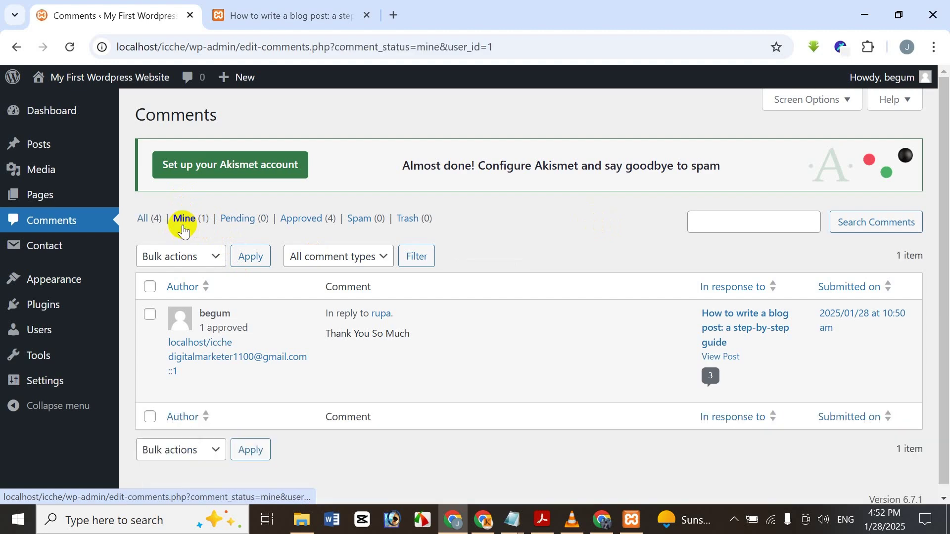
pyautogui.click(150, 219)
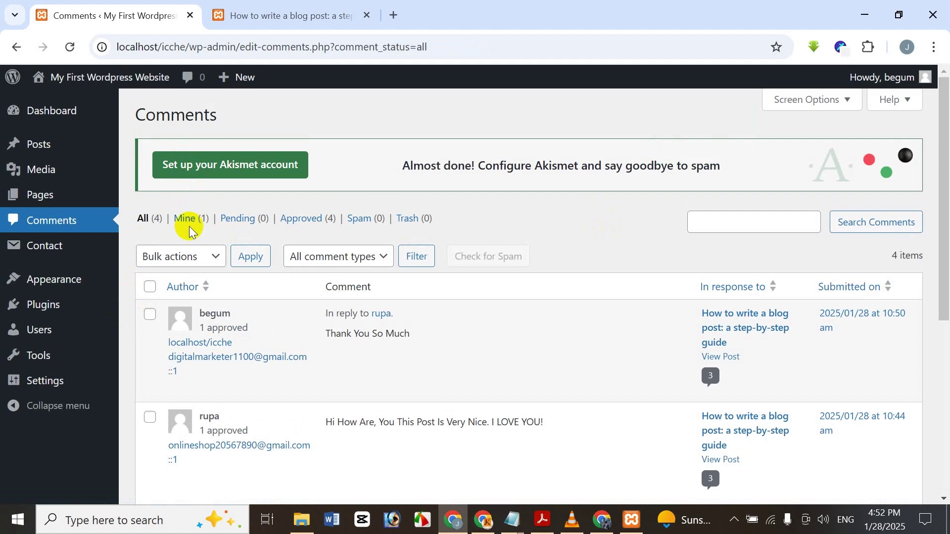
pyautogui.click(188, 225)
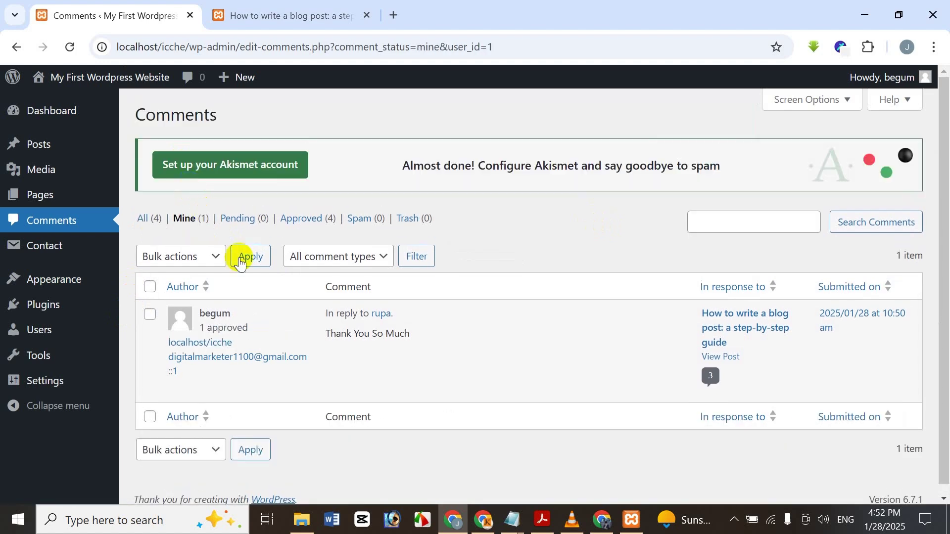
pyautogui.click(145, 223)
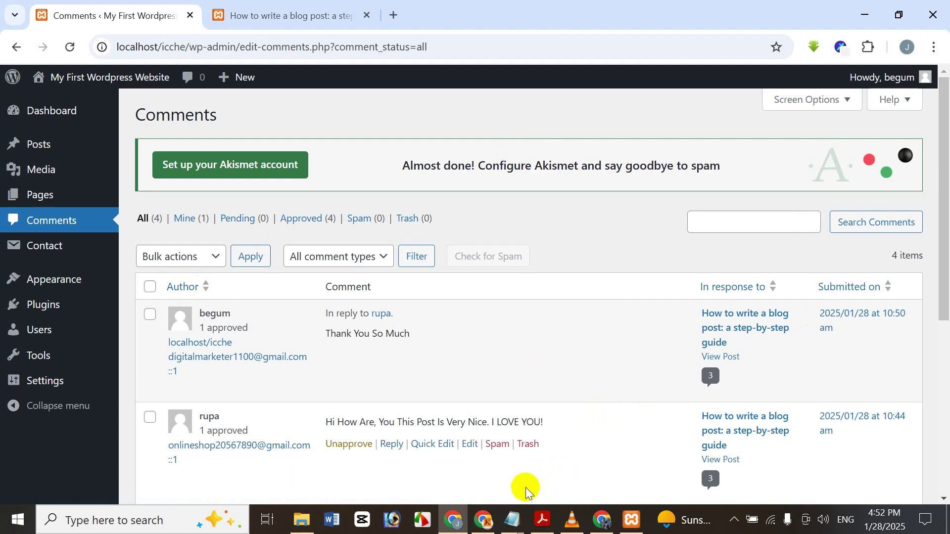
pyautogui.click(539, 528)
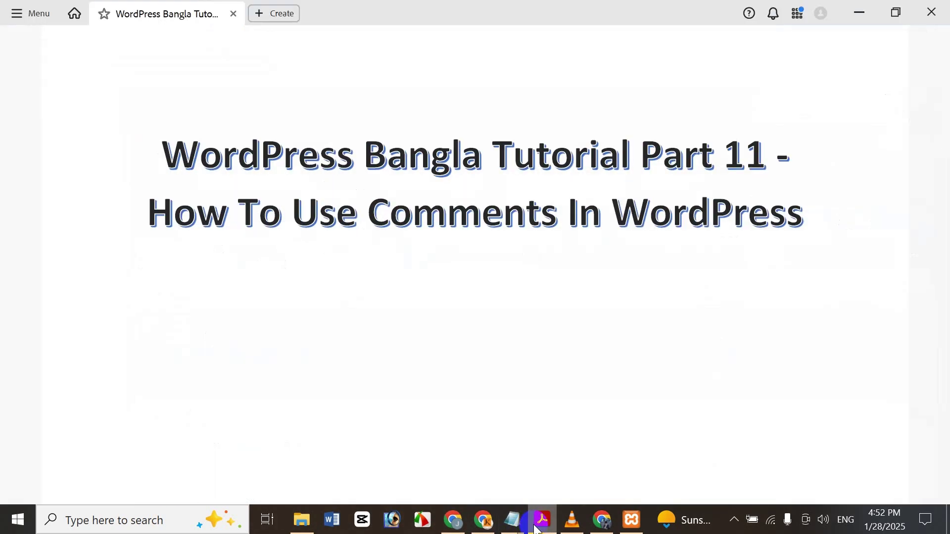